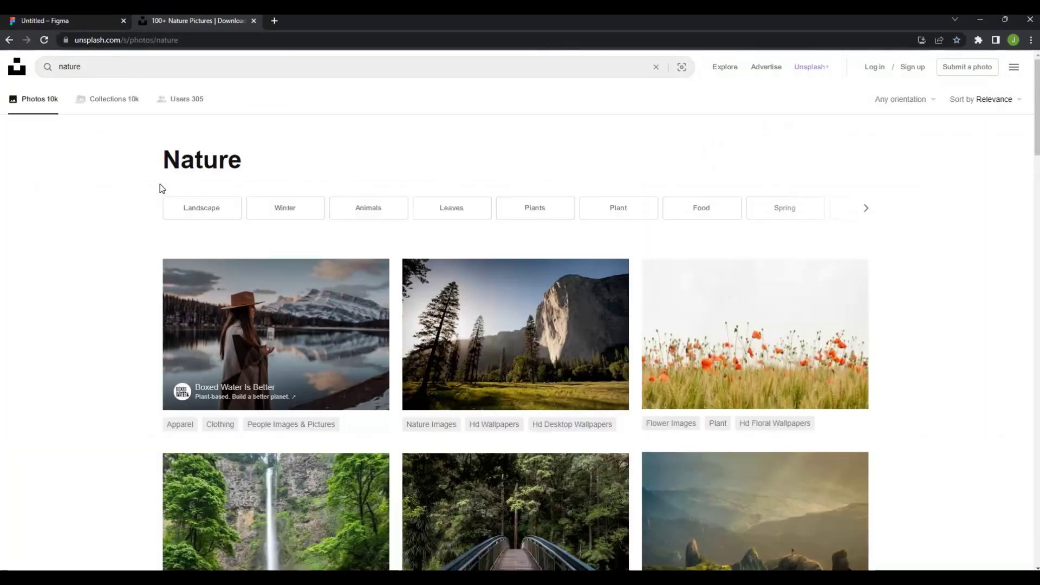
Download the Unsplash waterfall-and-canyon photo and place it filling the 1600×900 Desktop frame.
scroll(161, 184, "down", 5)
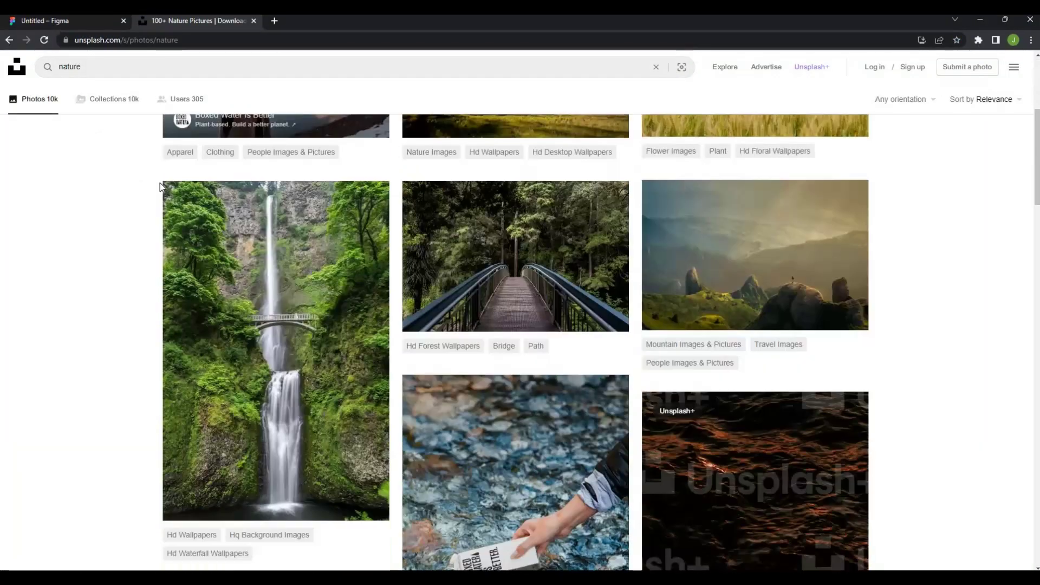
scroll(160, 184, "down", 5)
scroll(140, 186, "down", 5)
scroll(136, 189, "down", 5)
scroll(137, 189, "down", 5)
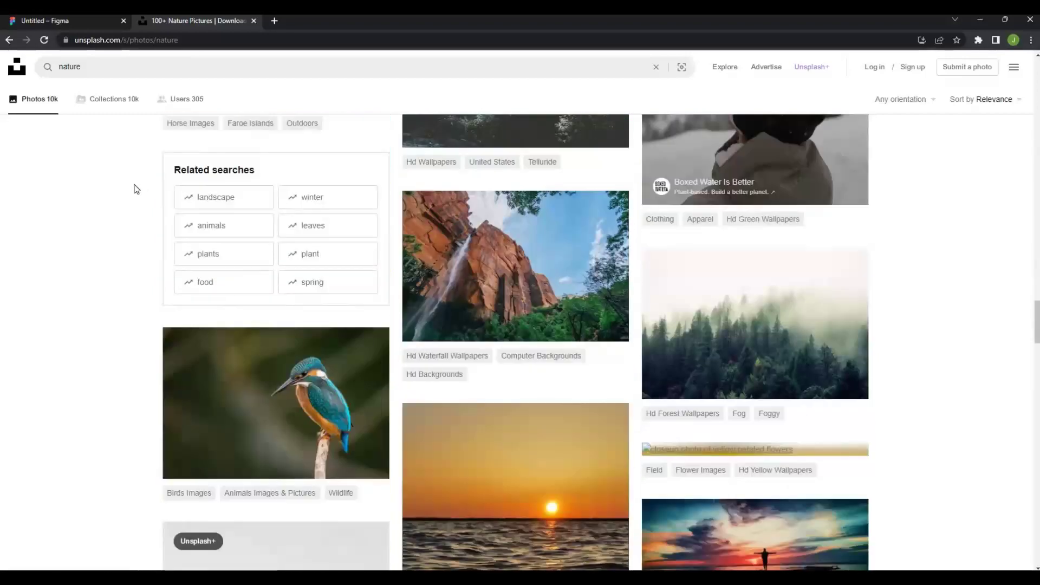
scroll(136, 189, "down", 1)
left_click(94, 19)
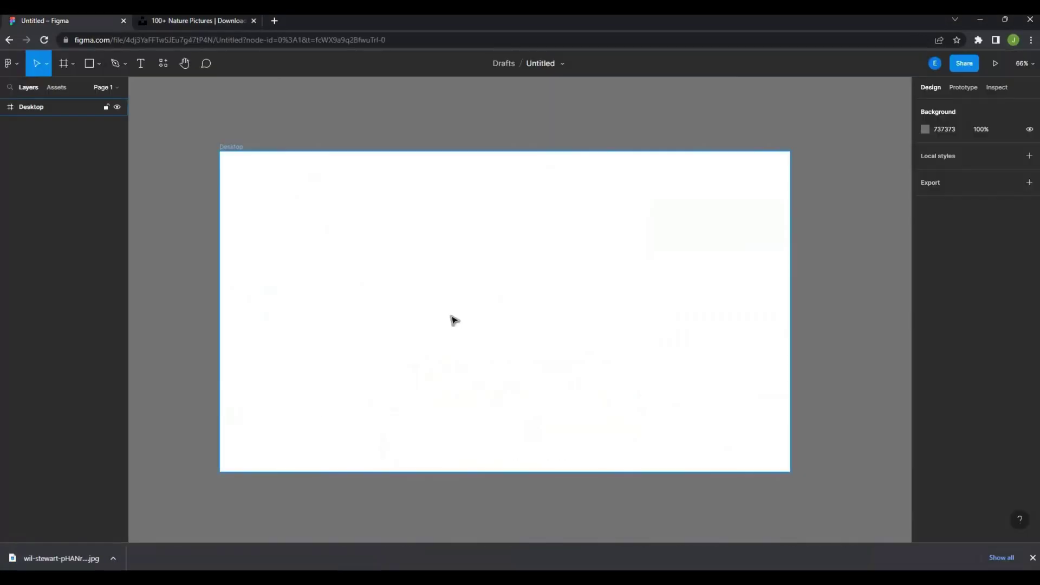
key("shift+2")
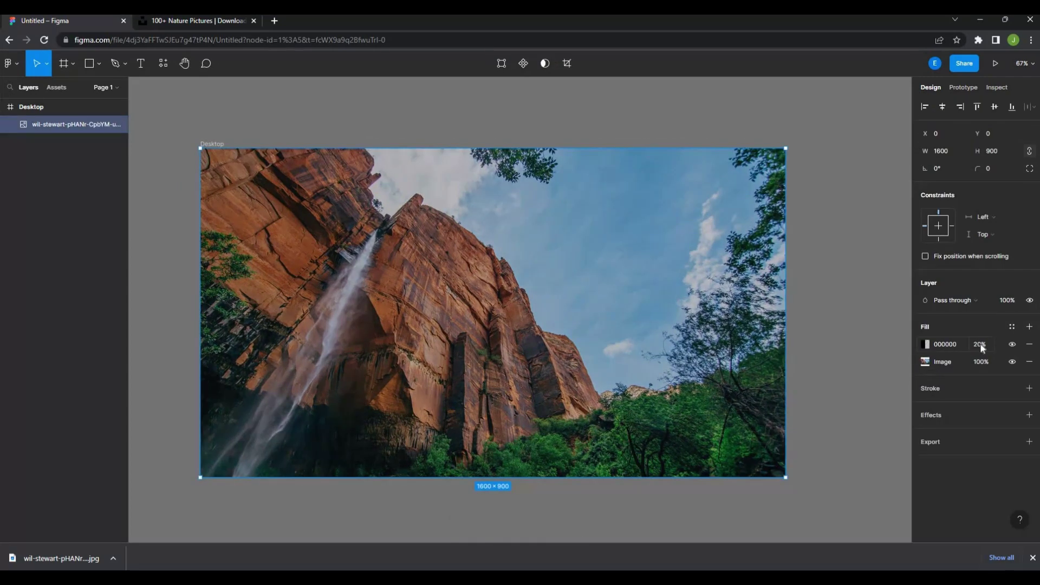
type("gfd")
right_click(274, 186)
Browse the Content Reel plugin's Company Names sample lists from a 'company name' search.
left_click(427, 420)
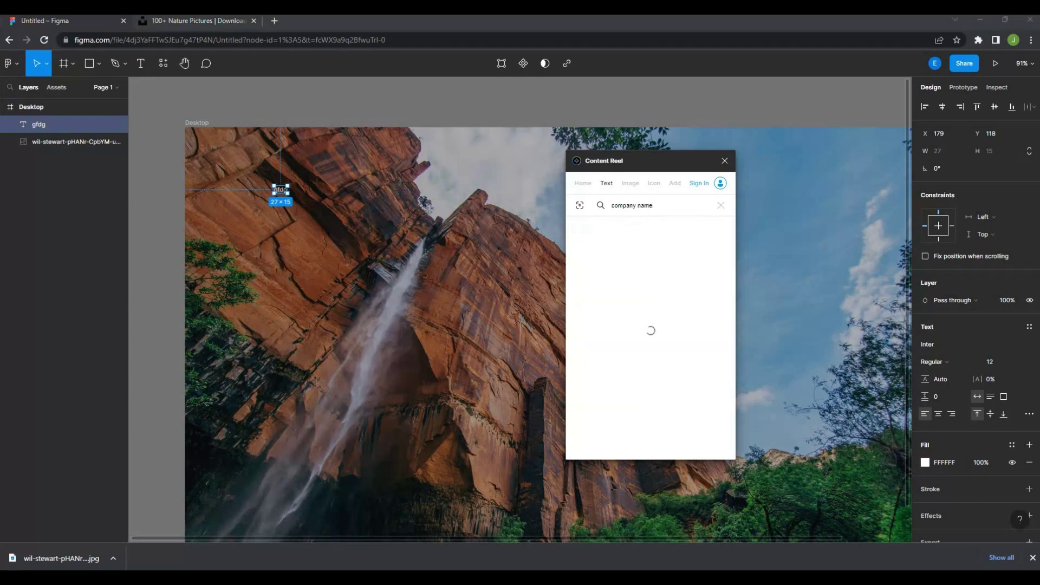
scroll(650, 287, "down", 3)
left_click(650, 308)
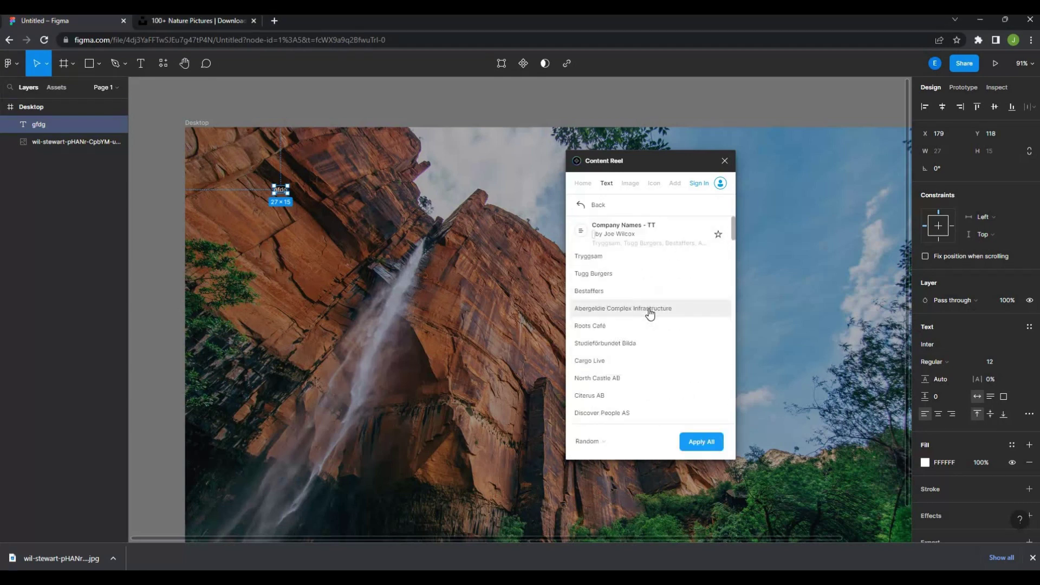
scroll(650, 313, "down", 5)
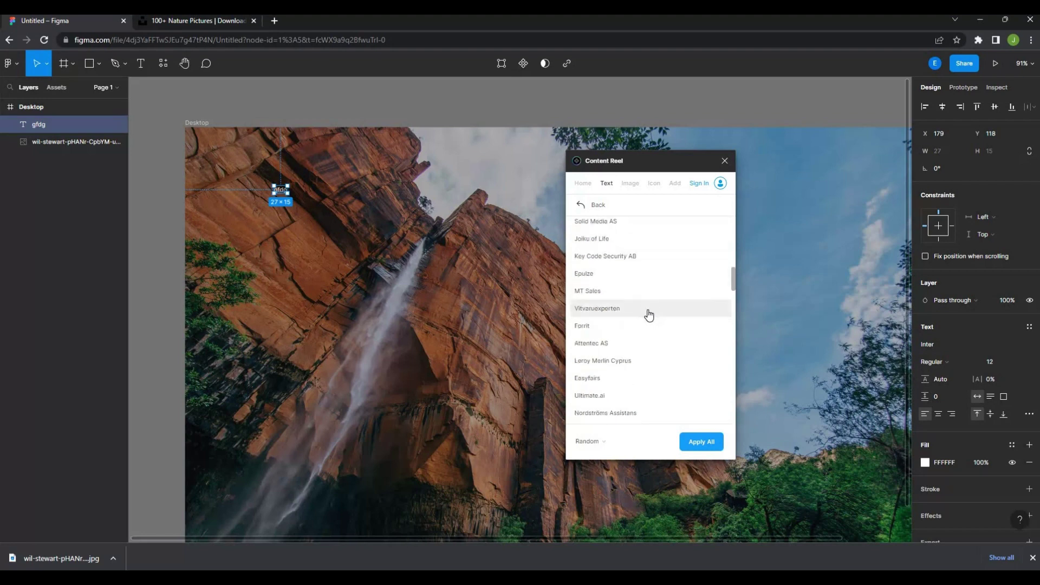
scroll(649, 315, "down", 2)
scroll(652, 315, "down", 1)
scroll(658, 315, "down", 2)
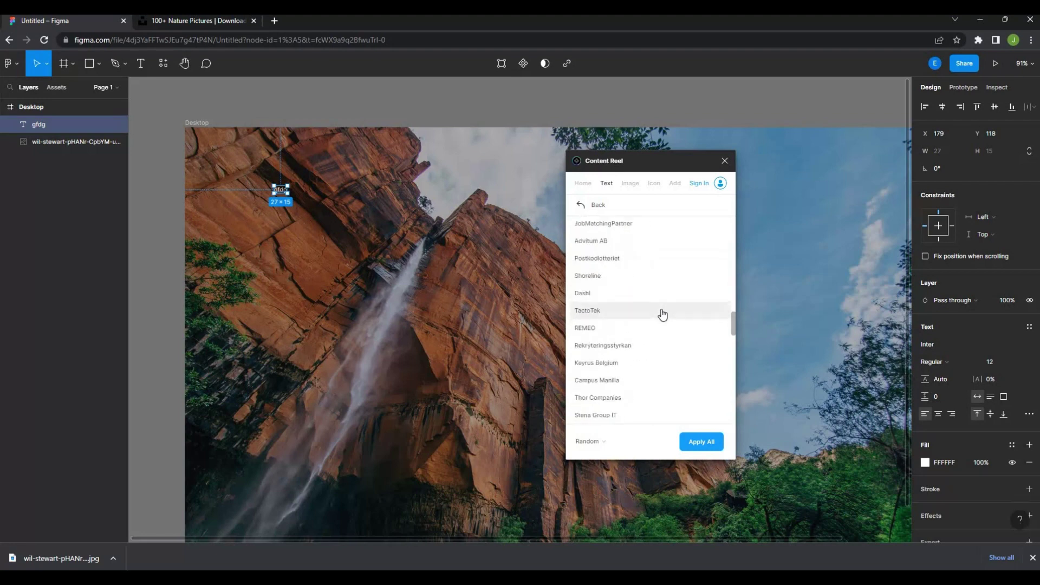
scroll(662, 317, "down", 2)
scroll(661, 317, "down", 2)
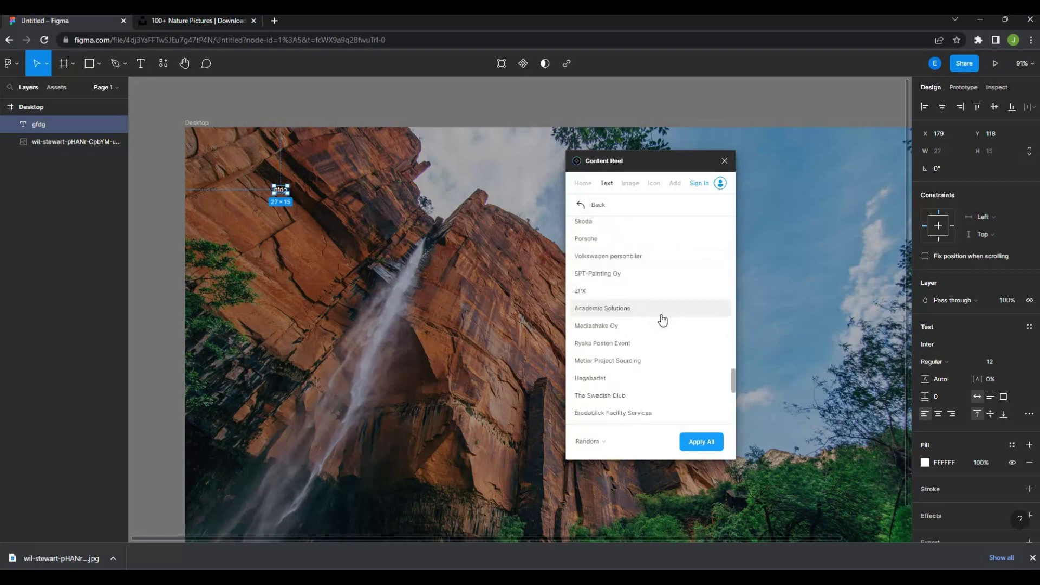
scroll(658, 314, "down", 2)
left_click(651, 305)
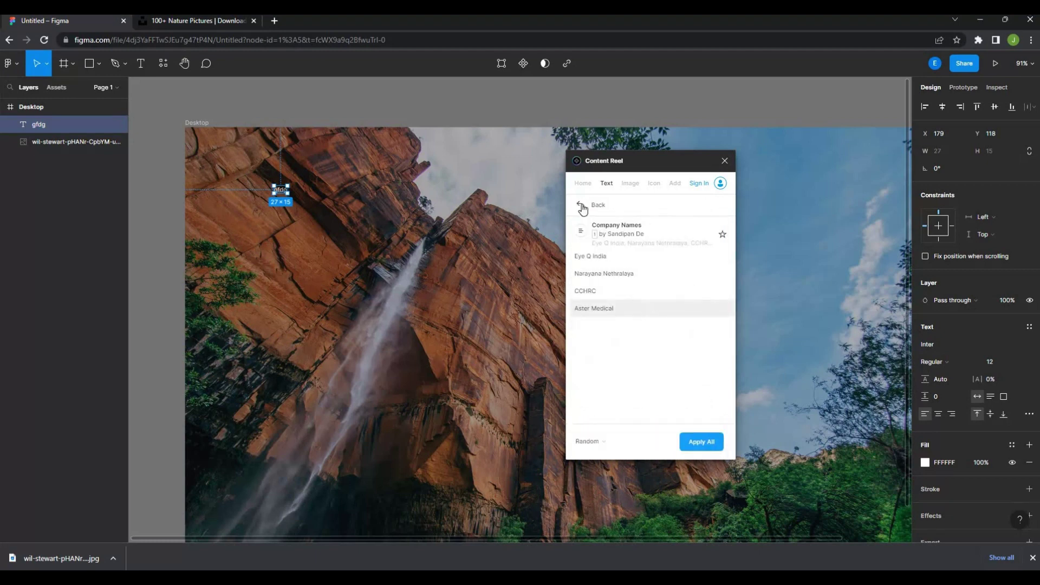
left_click(580, 205)
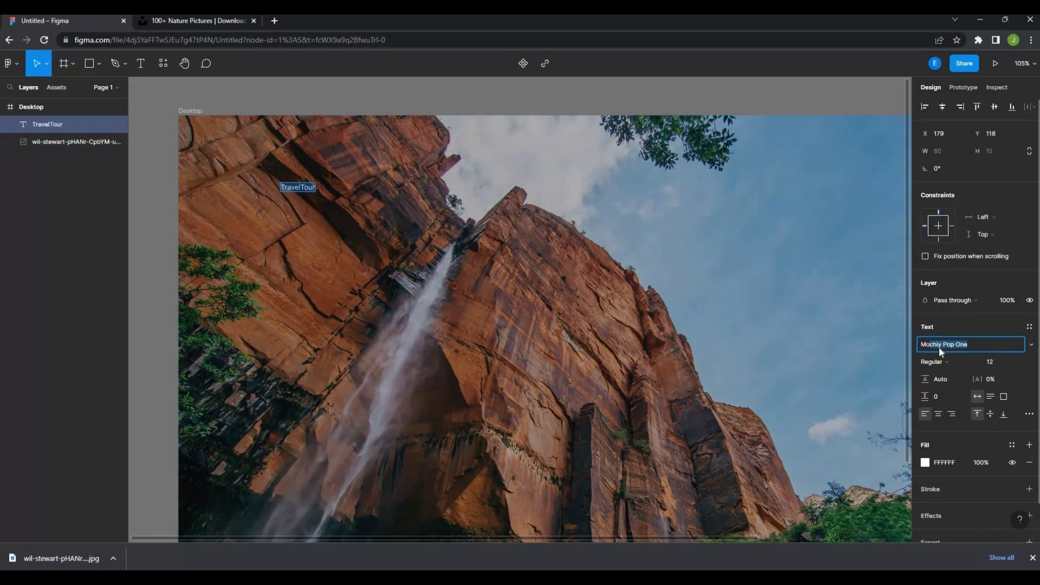
Set the label font to Ubuntu, then Montaga, at size 20.
type("Ubuntu")
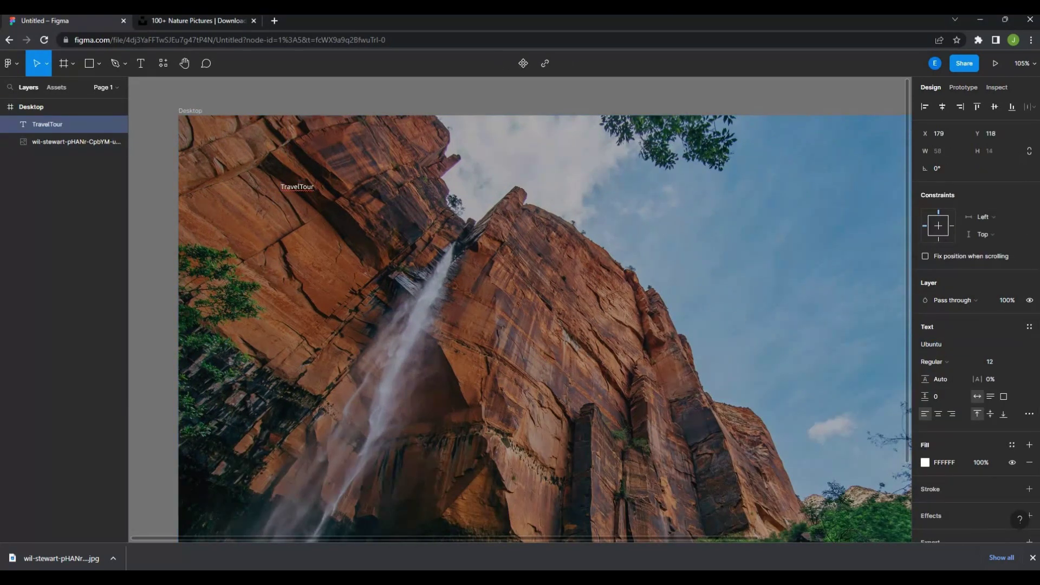
type("Monda")
key("Return")
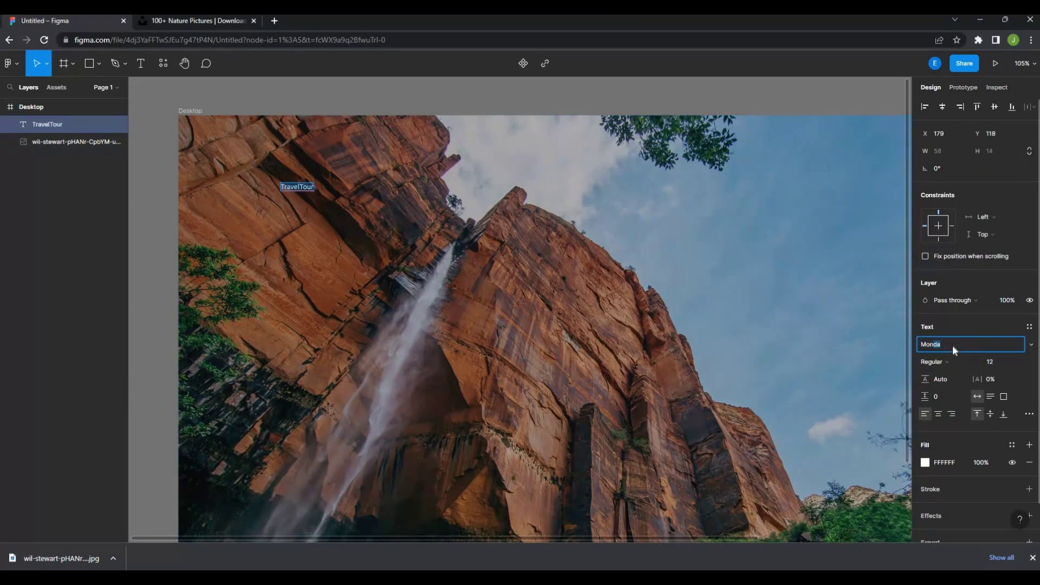
type("taga")
key("Return")
type("20")
key("Return")
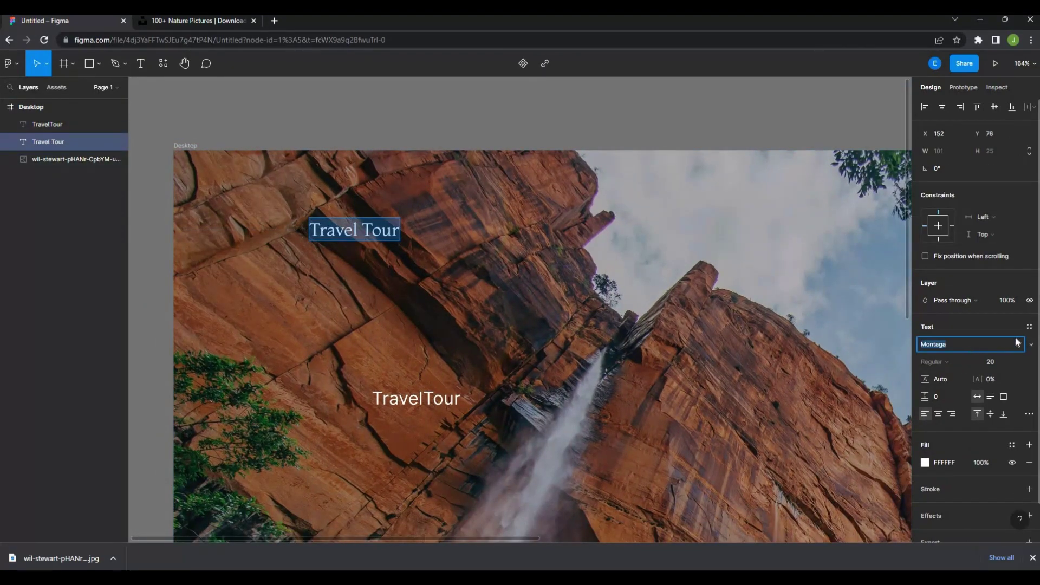
Try several font families on the Travel Tour title, settling on Monda.
left_click(974, 345)
left_click(1002, 317)
left_click(958, 346)
left_click(959, 419)
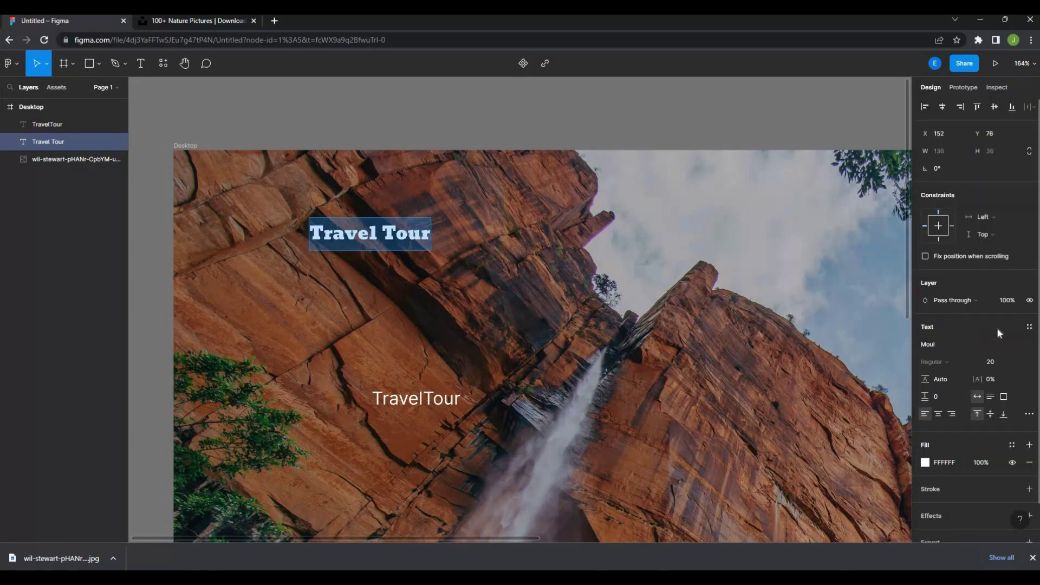
left_click(969, 345)
left_click(947, 364)
key("Return")
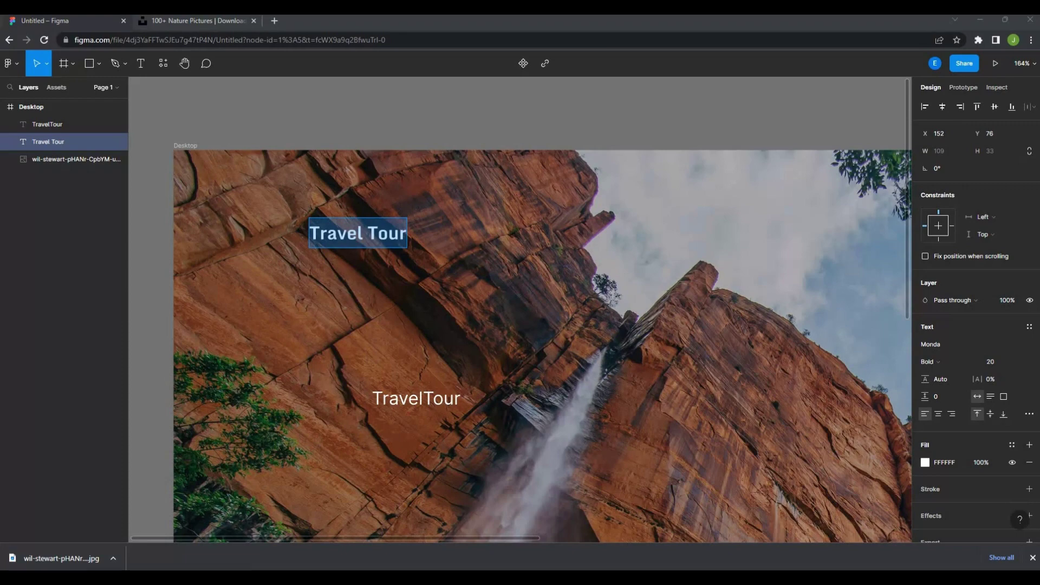
Switch the Travel Tour title to Mohave Bold and fit the photo in view.
left_click(968, 351)
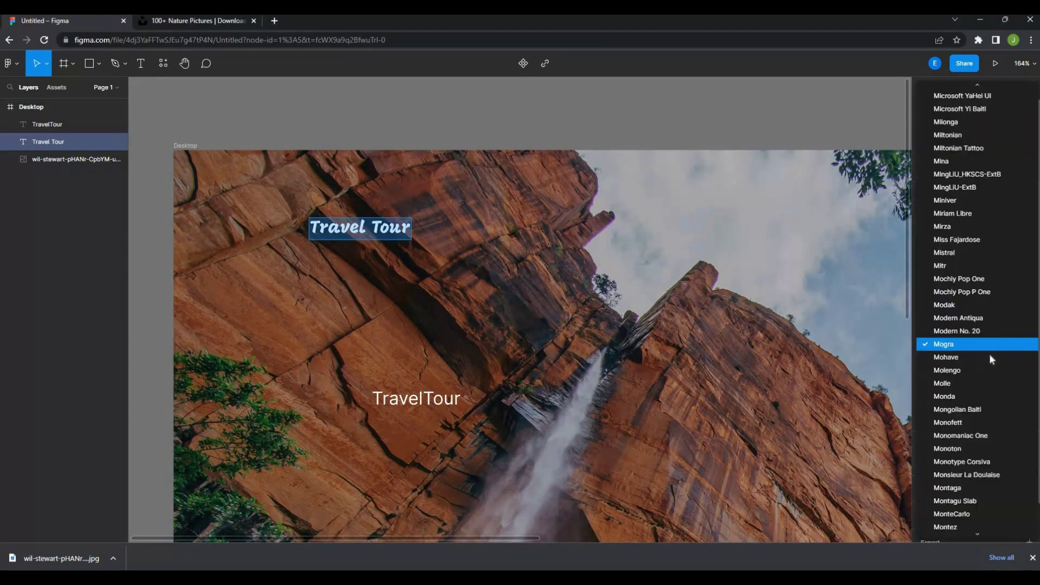
left_click(989, 353)
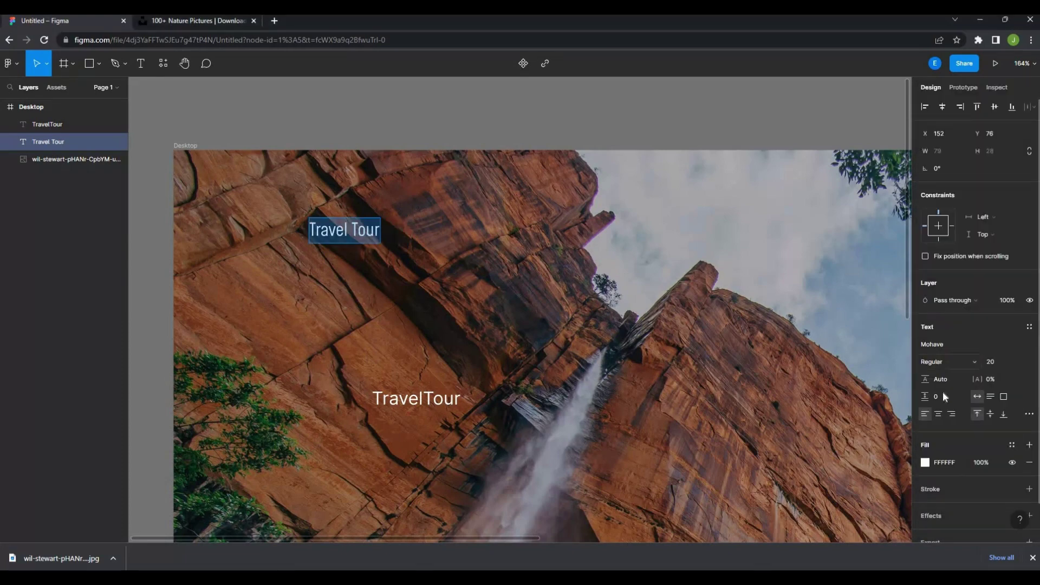
left_click(323, 290)
key("shift+2")
Insert a sun icon with the Icons8 plugin, then delete it.
scroll(242, 187, "up", 3)
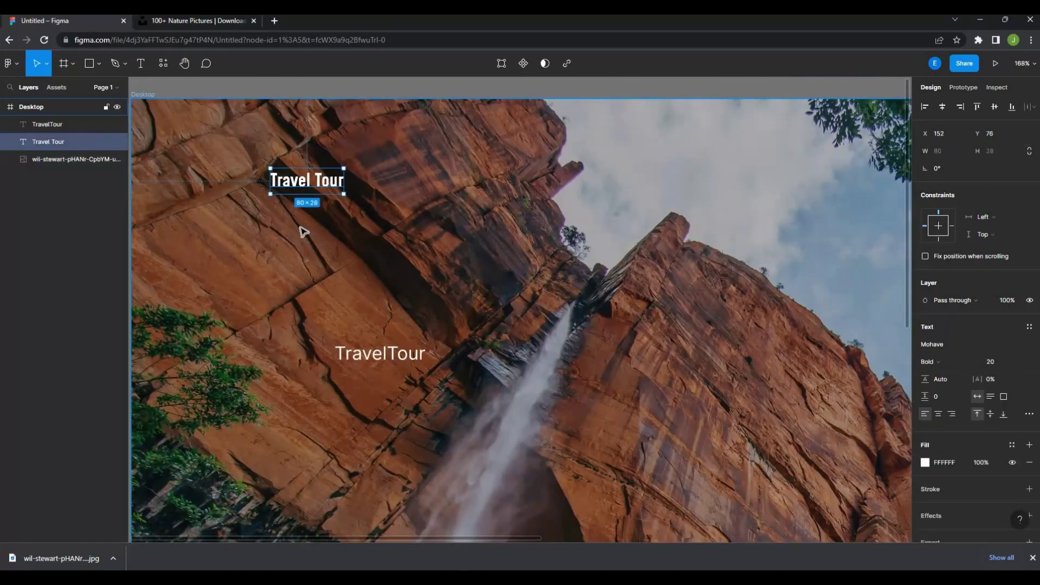
right_click(324, 190)
mouse_move(382, 443)
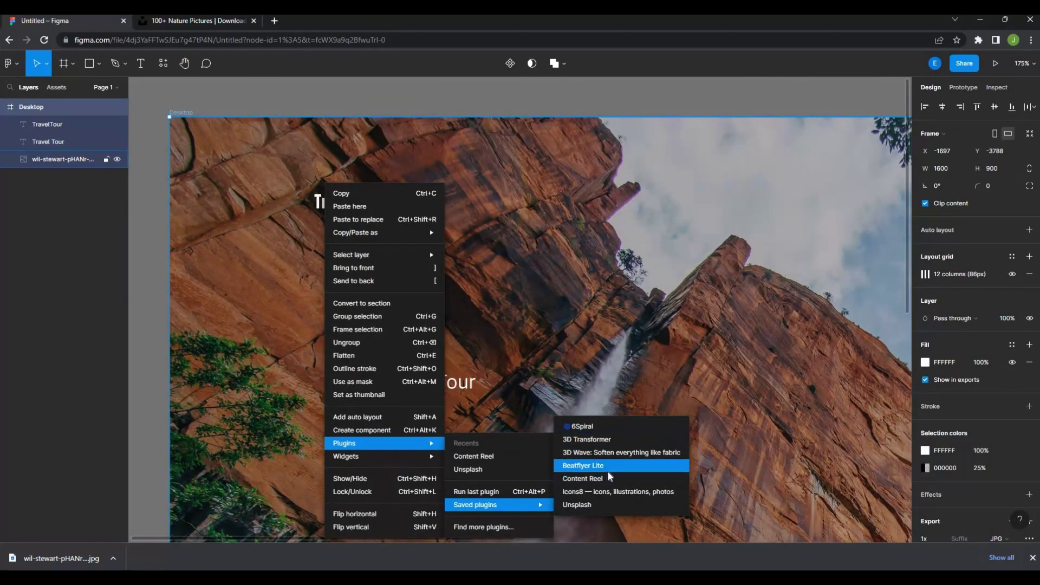
left_click(617, 492)
type("su")
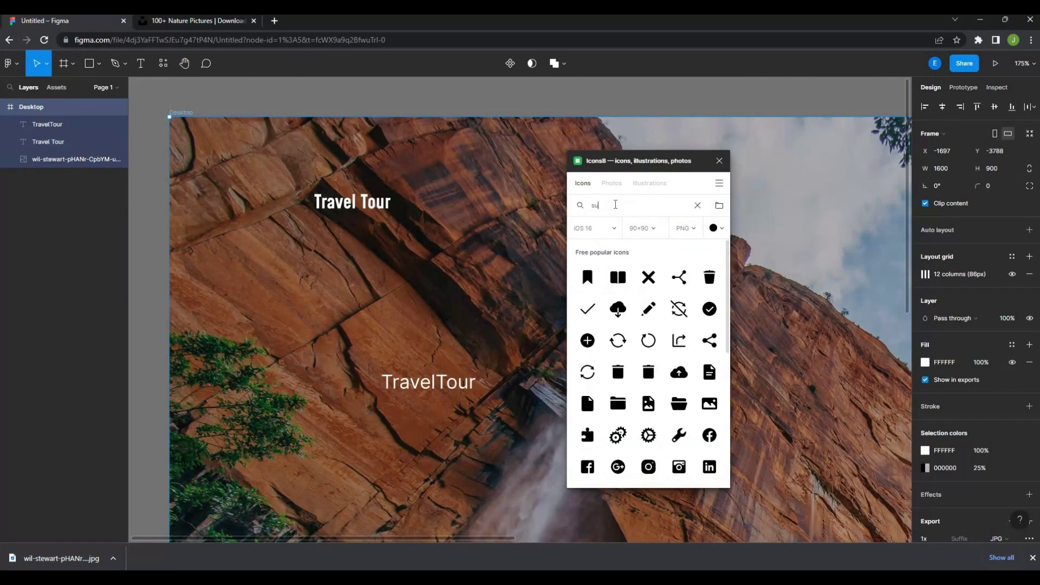
type("n")
scroll(640, 255, "down", 3)
scroll(628, 244, "down", 3)
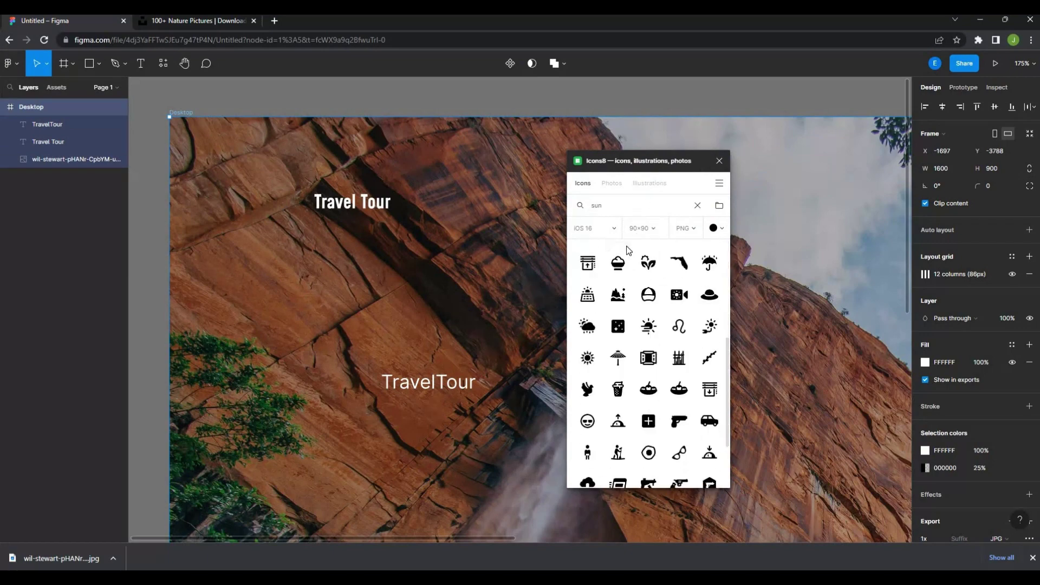
scroll(704, 271, "down", 3)
scroll(725, 308, "up", 5)
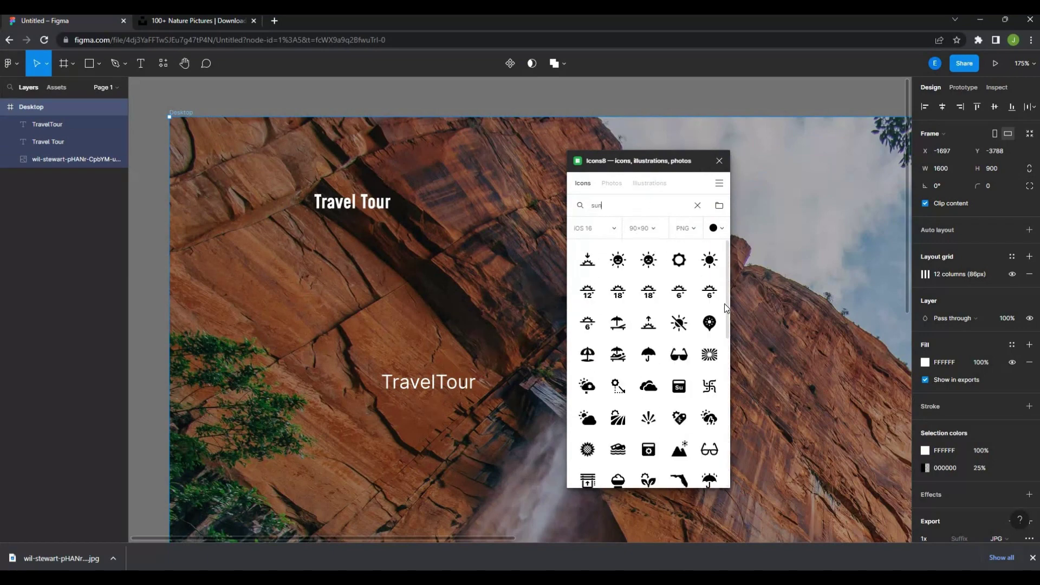
scroll(724, 308, "up", 2)
left_click(649, 420)
left_click(719, 160)
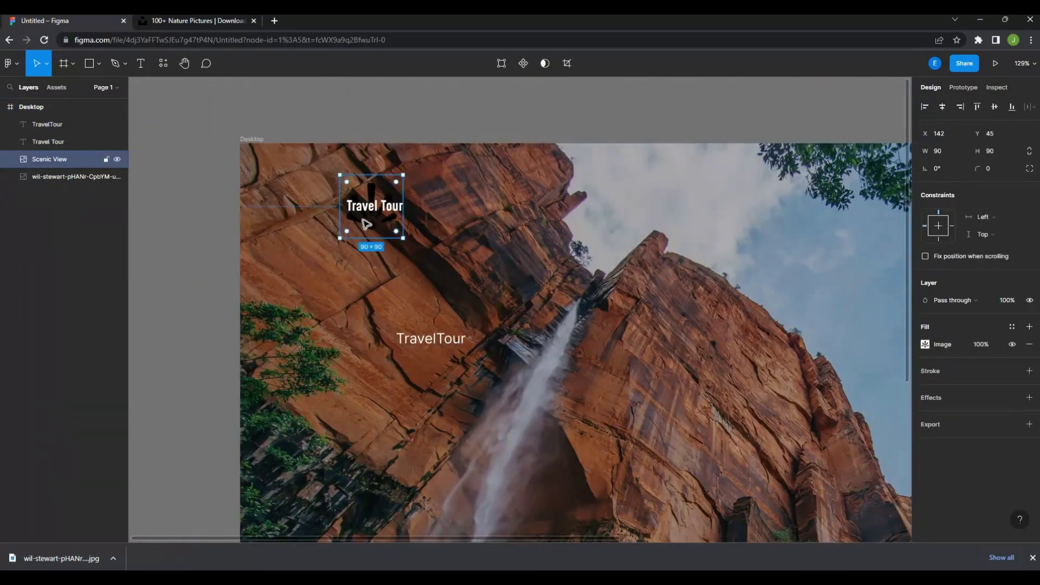
key("Delete")
Run the Bootstrap Icons plugin and search it for 'sun'.
right_click(373, 184)
left_click(522, 456)
left_click(316, 87)
right_click(357, 224)
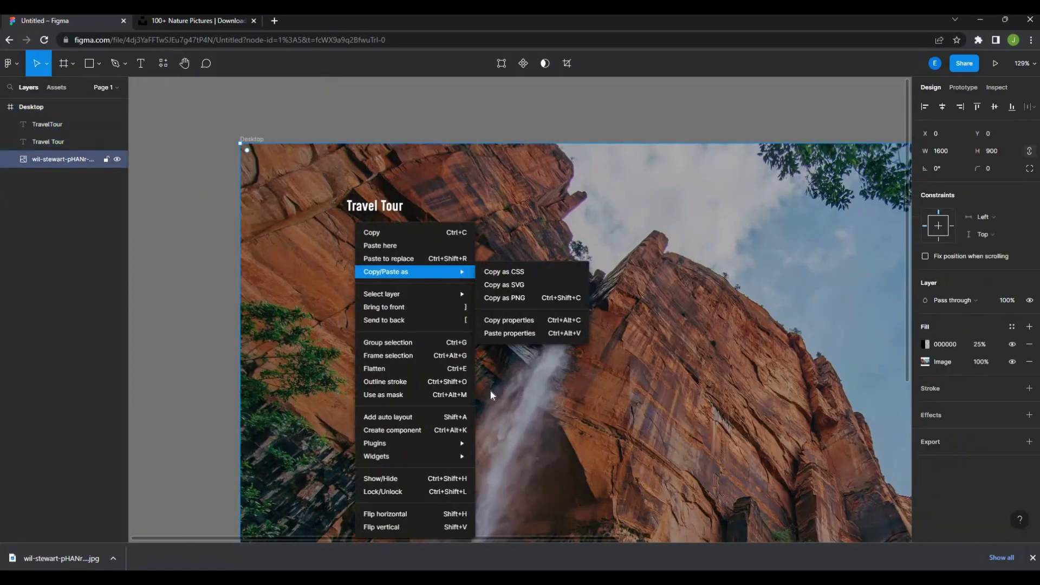
left_click(509, 441)
type("boot")
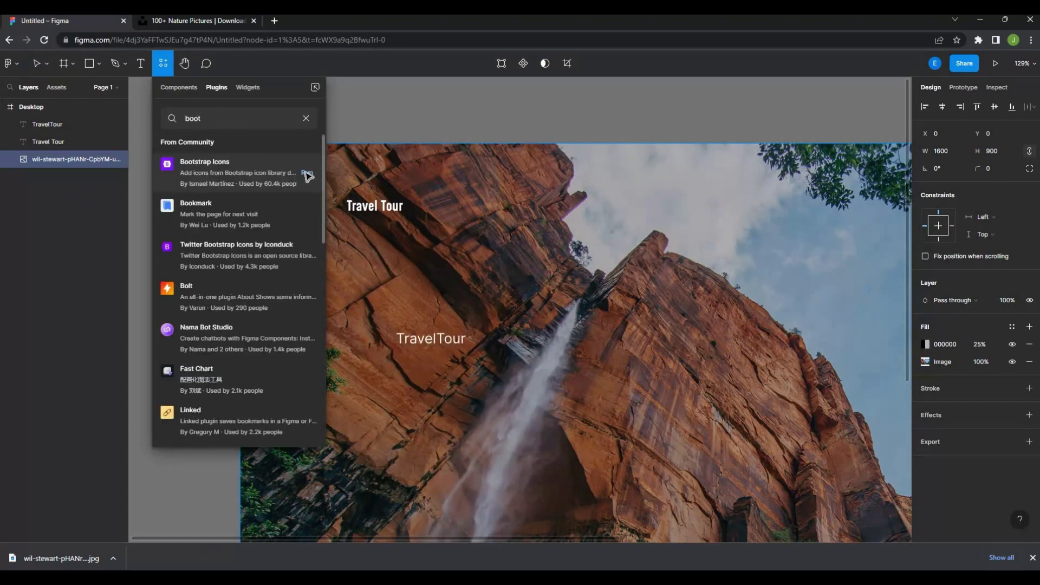
left_click(307, 173)
type("sun")
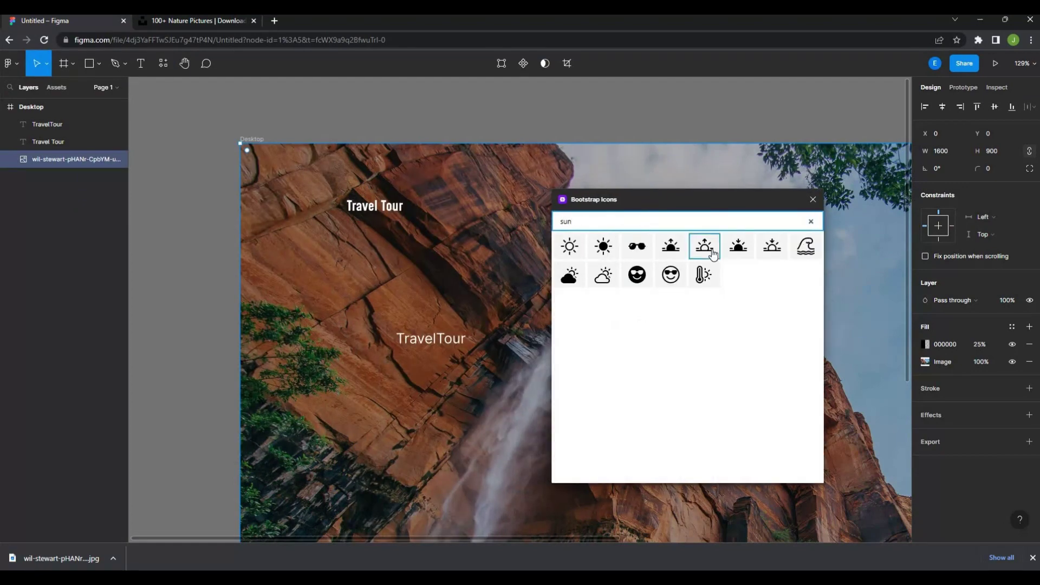
Insert the sun icon above the Travel Tour title, resized and coloured white (FFFFFF).
left_click(569, 247)
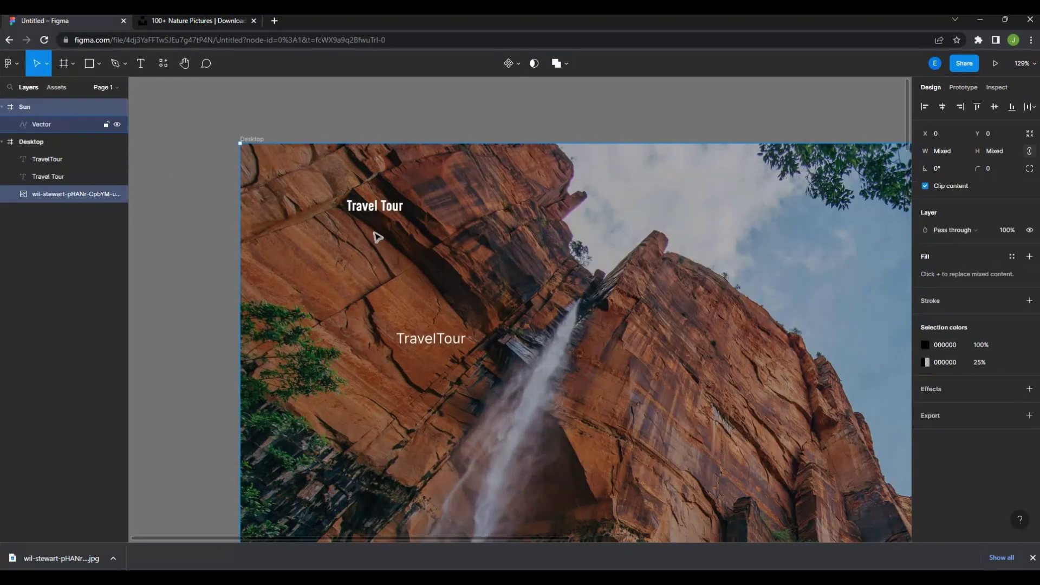
left_click_drag(453, 278, 373, 200)
scroll(379, 217, "up", 5, "ctrl")
left_click_drag(380, 313, 392, 228)
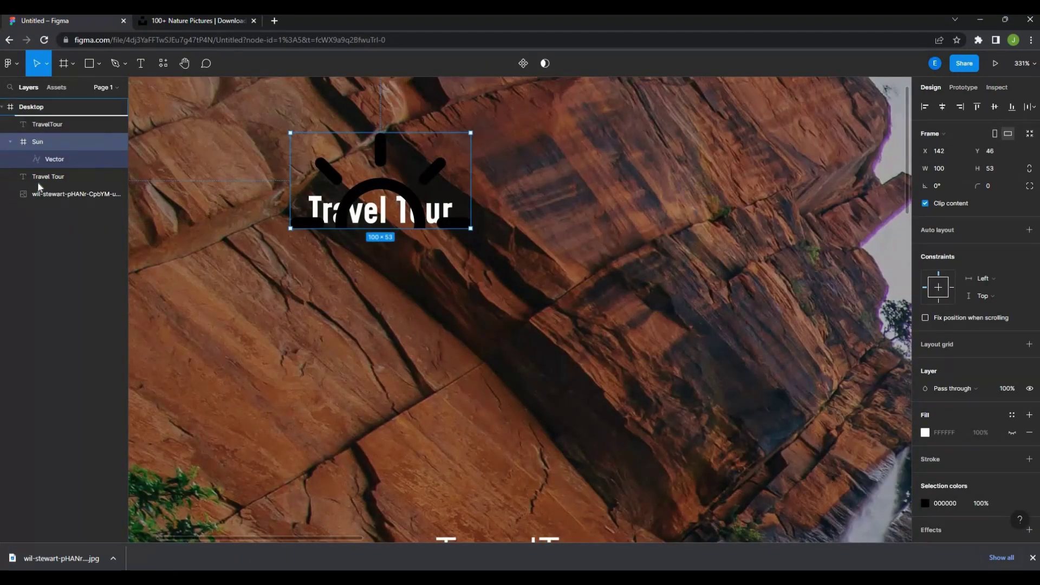
left_click_drag(39, 187, 41, 186)
left_click(945, 503)
type("FFFFFF")
Move the Travel Tour text beneath the icon and hide the layout grid.
left_click_drag(363, 215, 363, 252)
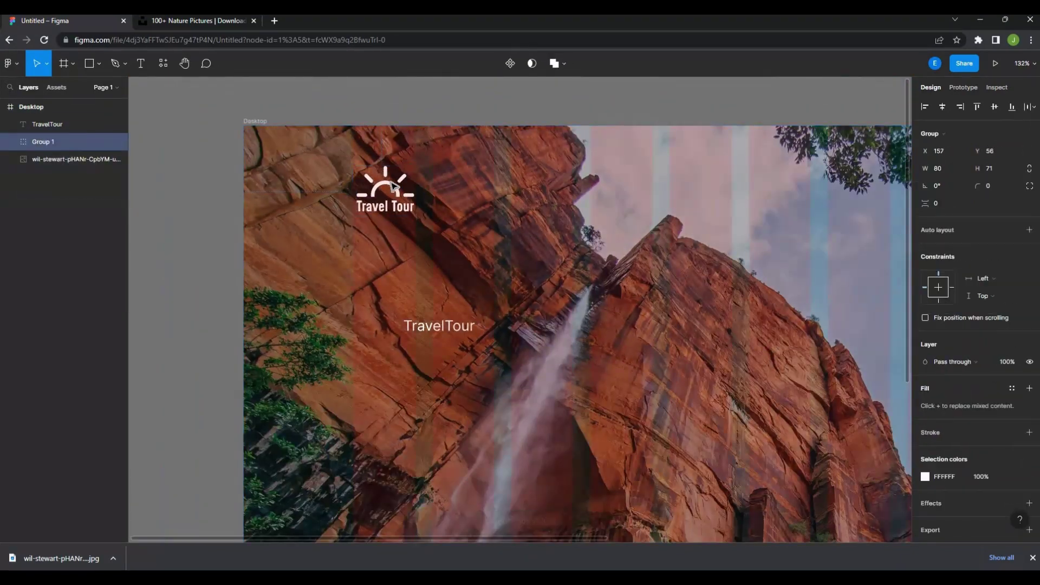
key("shift+g")
key("shift+1")
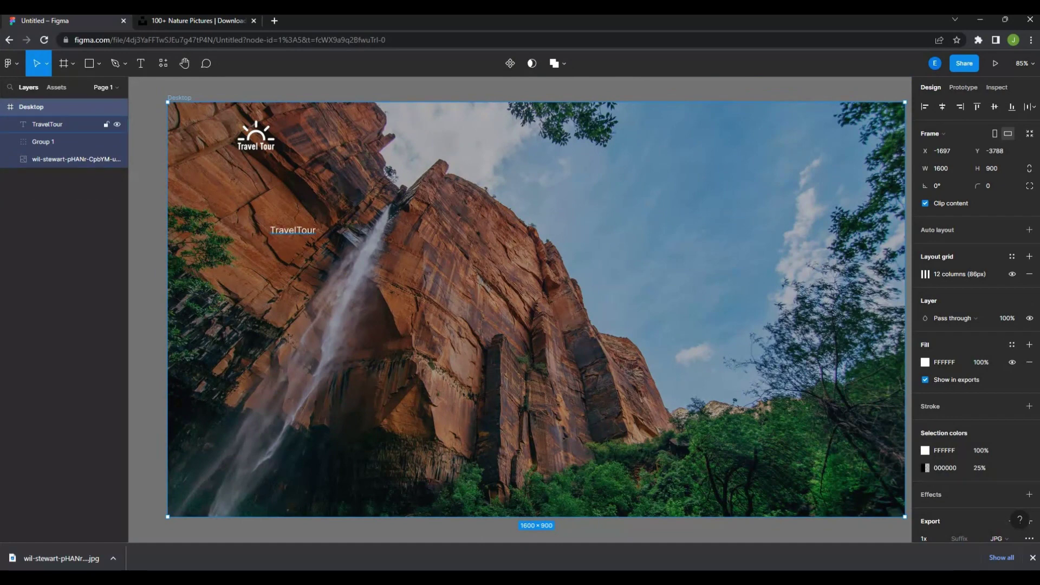
left_click_drag(292, 232, 338, 282)
type("Explore Nature")
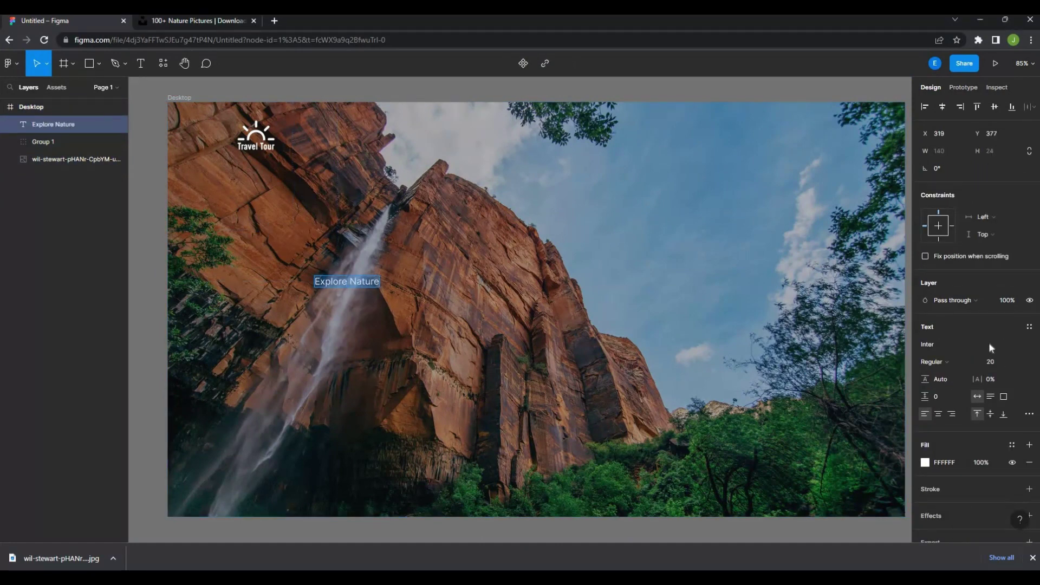
Make Explore Nature a bold 120-pt headline centred on the photo.
left_click(990, 361)
type("80")
key("Return")
left_click(931, 361)
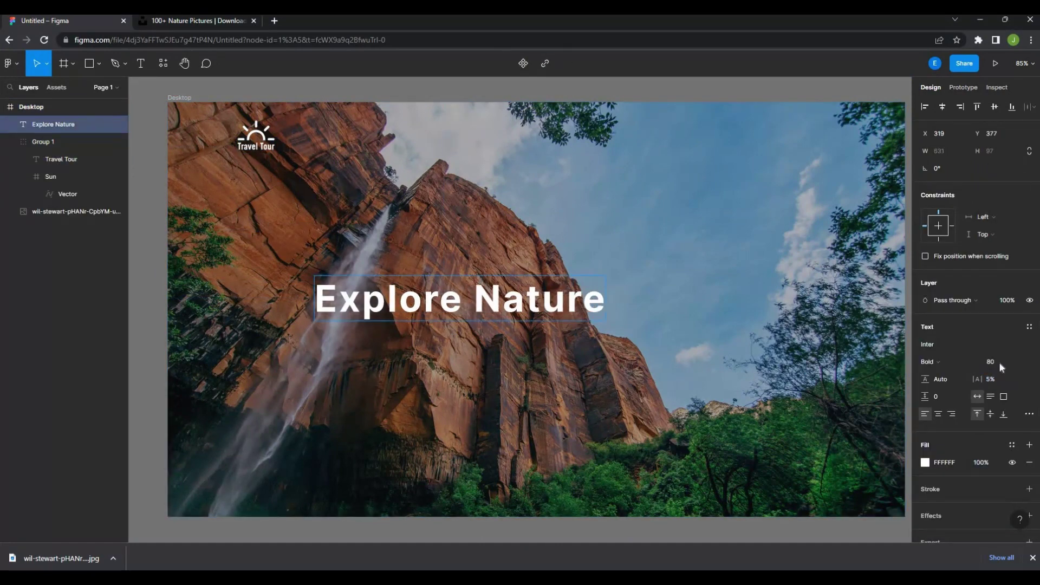
left_click(990, 361)
type("120")
key("Return")
left_click_drag(522, 366, 454, 405)
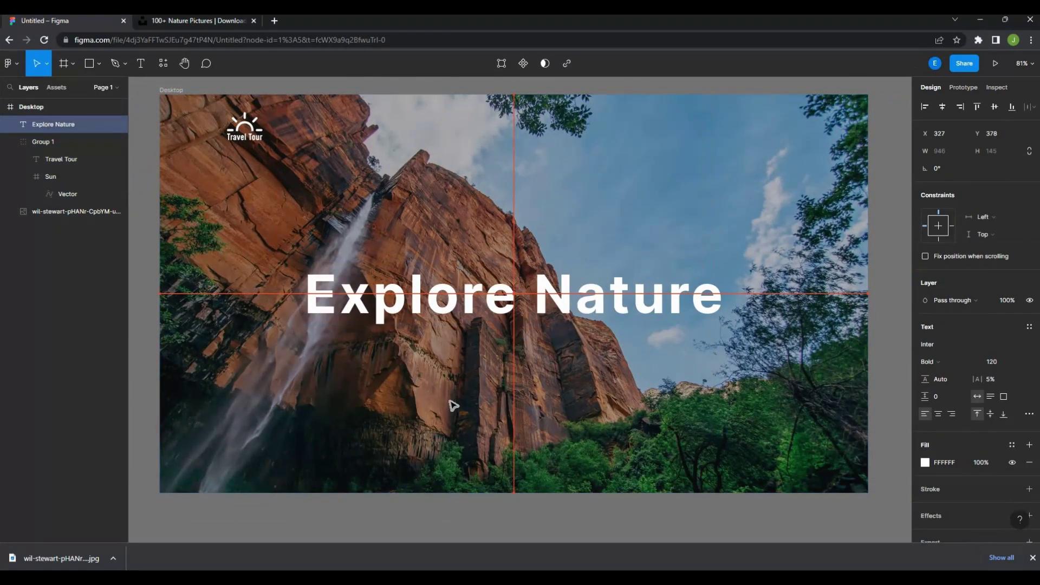
key("Escape")
key("shift+2")
Change the headline fill to a linear gradient with the end stop at 0% opacity.
left_click(450, 319)
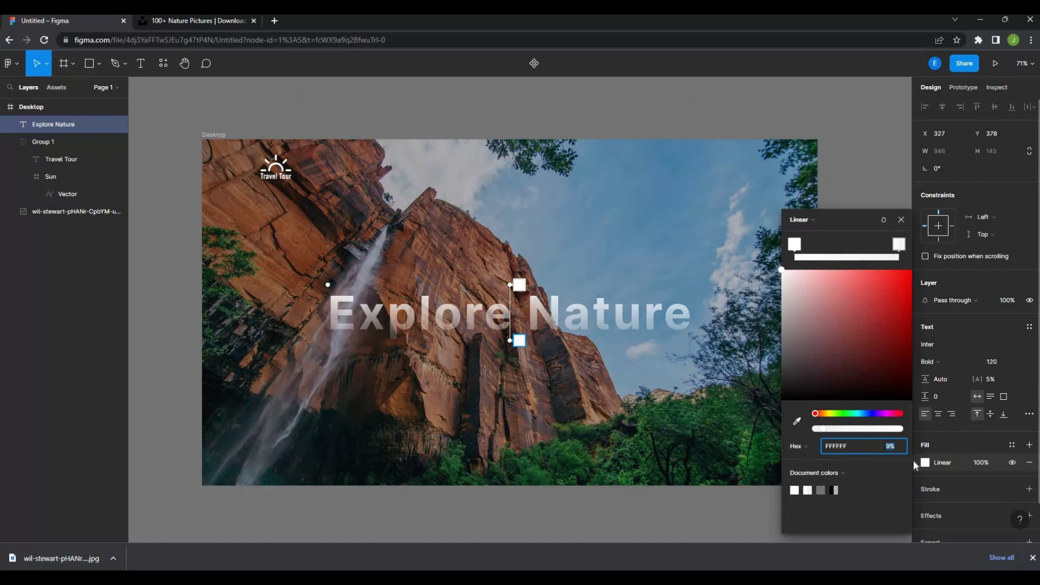
type("0")
scroll(525, 322, "up", 5)
scroll(569, 338, "down", 3)
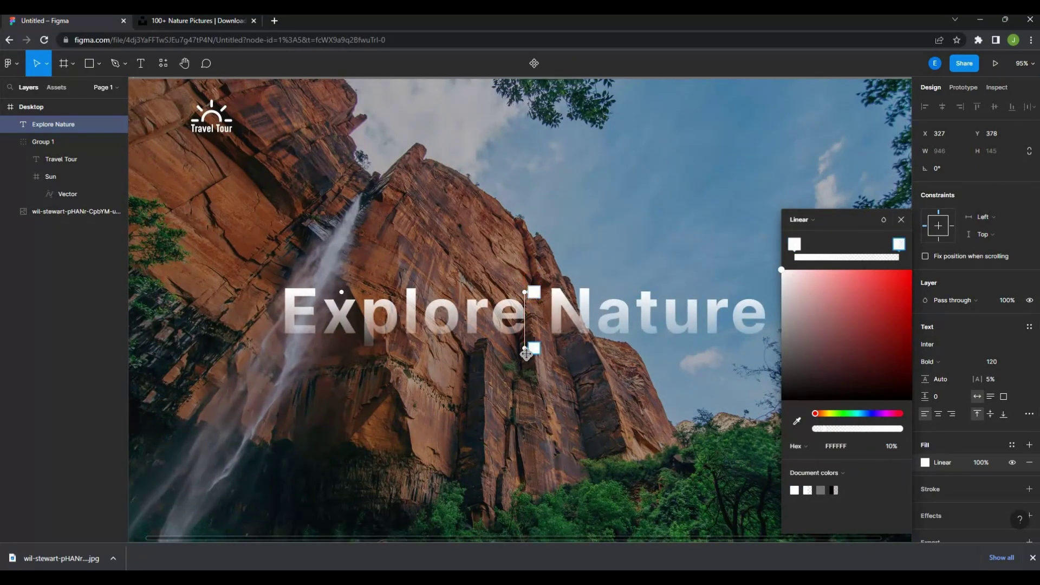
left_click(890, 446)
left_click(669, 212)
Adjust the headline's gradient handles so the white fade starts where intended.
scroll(515, 399, "down", 2)
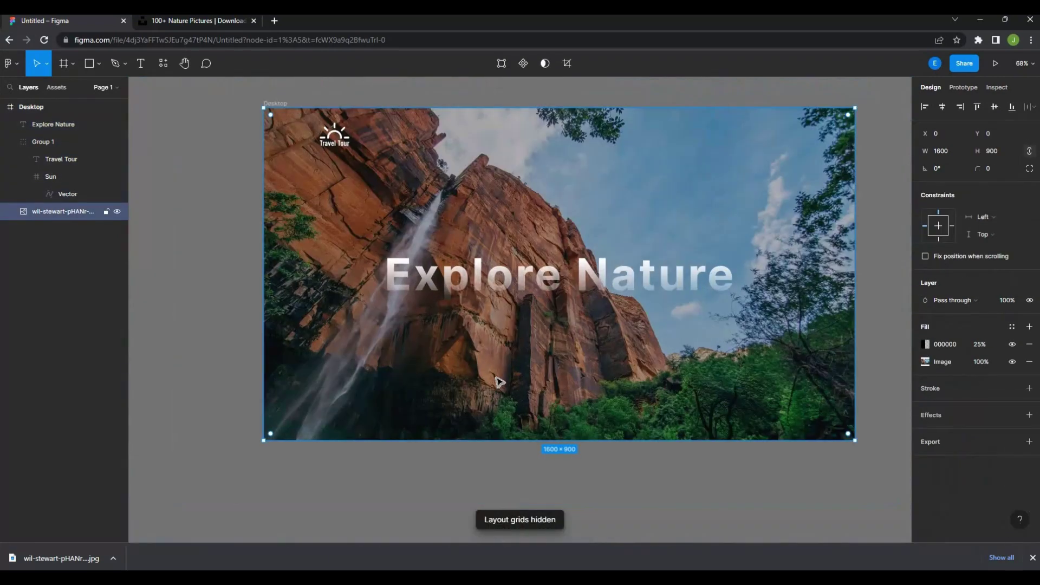
scroll(511, 399, "up", 3)
left_click(587, 358)
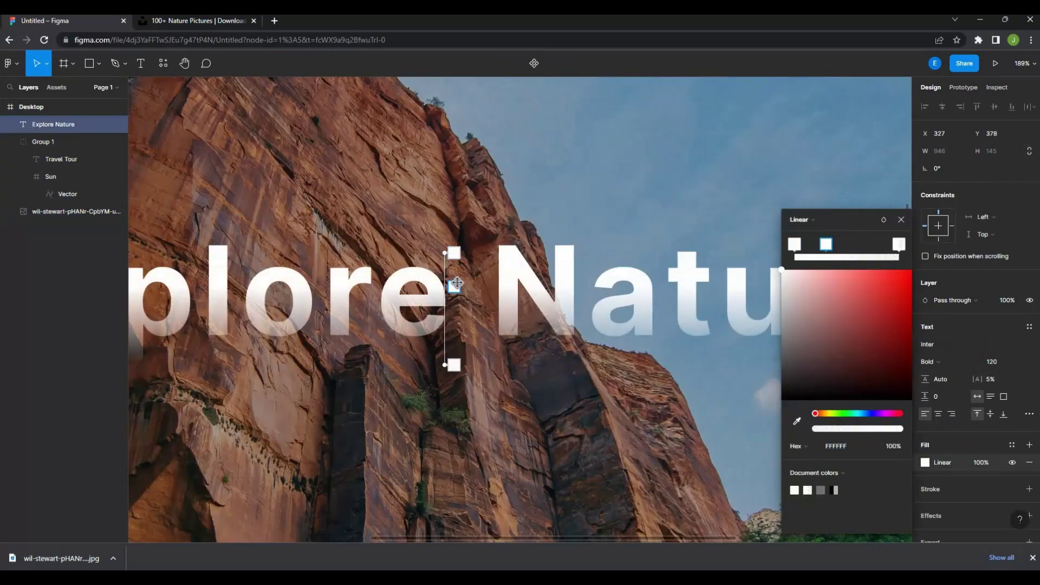
mouse_move(453, 241)
left_mouse_down()
mouse_move(453, 260)
mouse_move(453, 215)
mouse_move(444, 245)
left_mouse_up()
key("Escape")
scroll(443, 246, "down", 5)
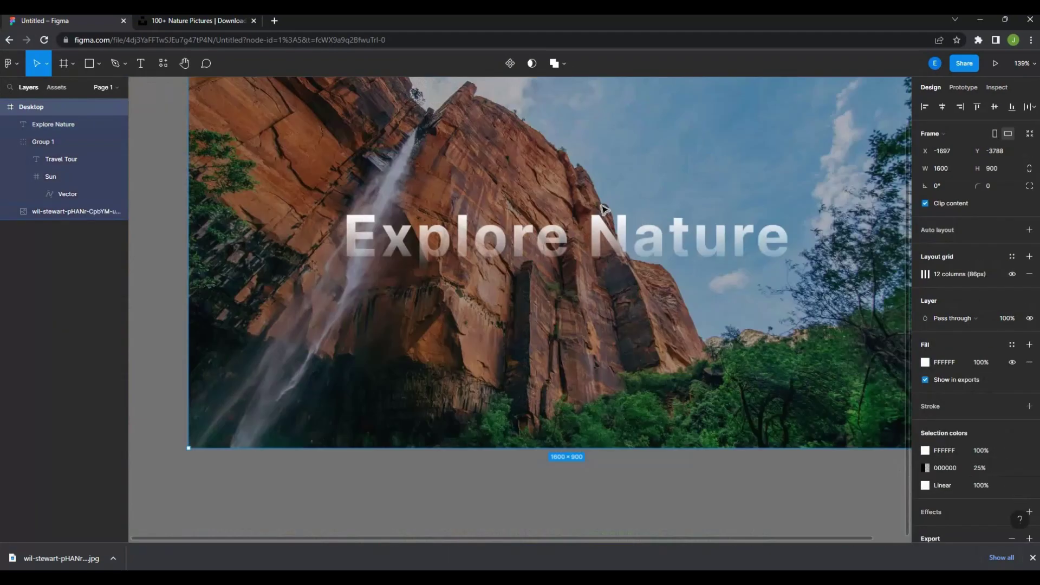
scroll(465, 217, "down", 2)
left_click(467, 106)
Add the Home link and duplicate it into spaced About Us and Blog links.
key("ctrl+v")
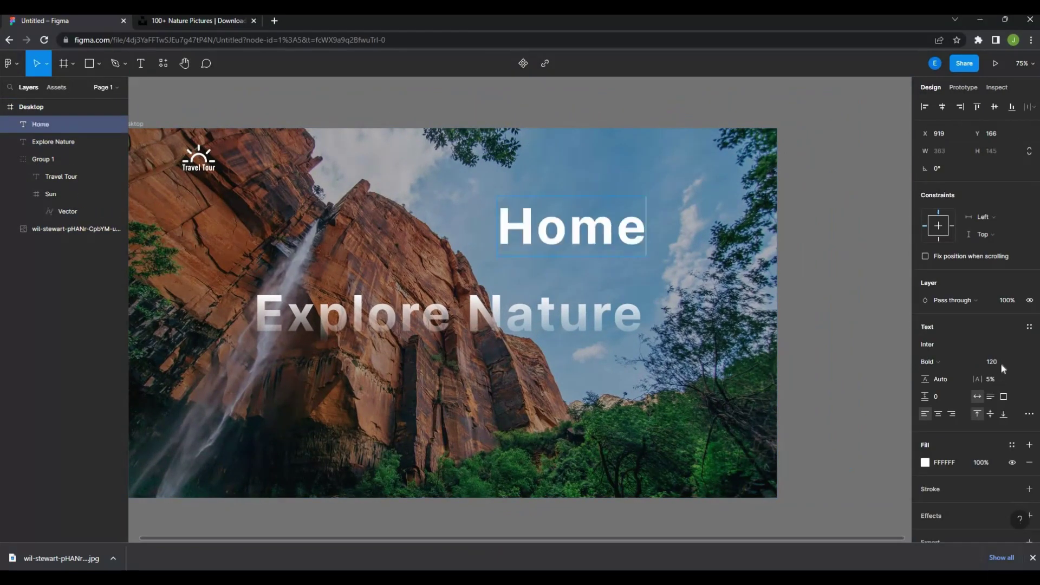
scroll(503, 217, "up", 2)
scroll(452, 271, "up", 3)
scroll(448, 266, "right", 3)
left_click_drag(453, 287, 467, 327)
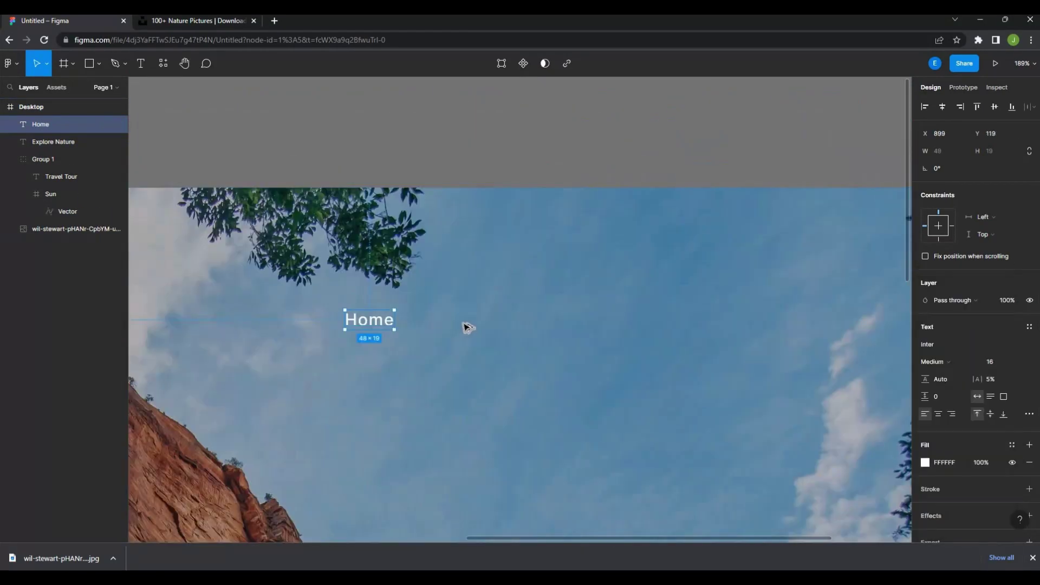
type("About Us")
left_click_drag(576, 319, 589, 319)
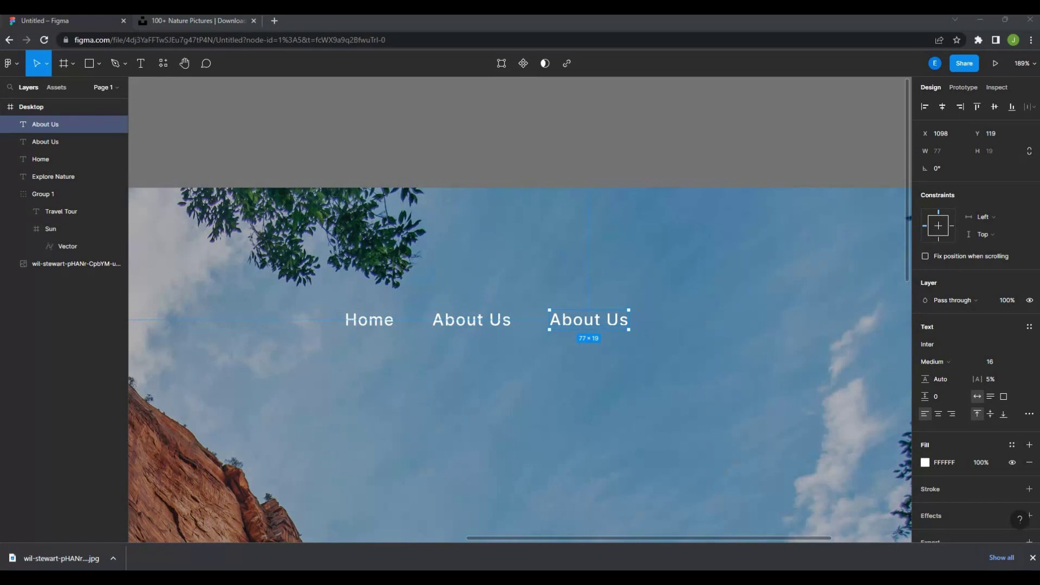
double_click(569, 323)
type("Blog")
type("Contact Us")
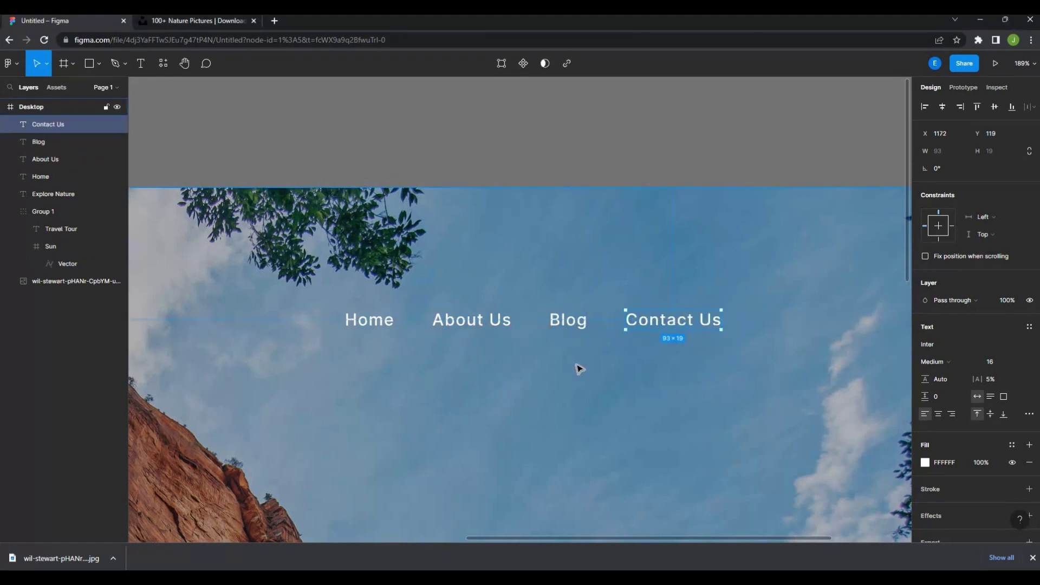
Group the Home, About Us, Blog and Contact Us links into one navigation row.
key("Escape")
key("shift+2")
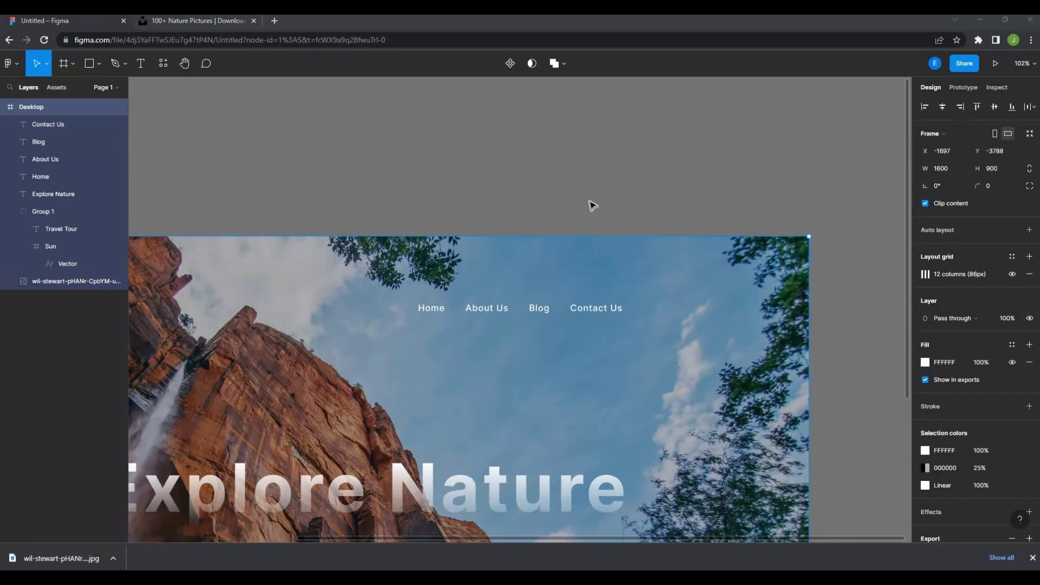
key("Escape")
key("shift+1")
scroll(604, 245, "up", 3)
key("ctrl+g")
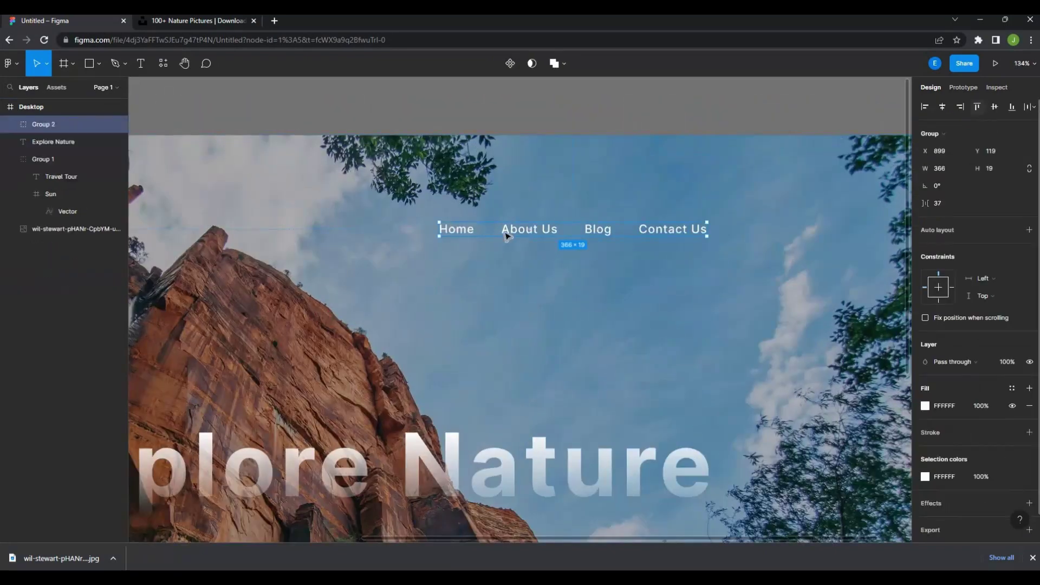
key("Escape")
scroll(433, 211, "down", 3)
left_click(454, 202)
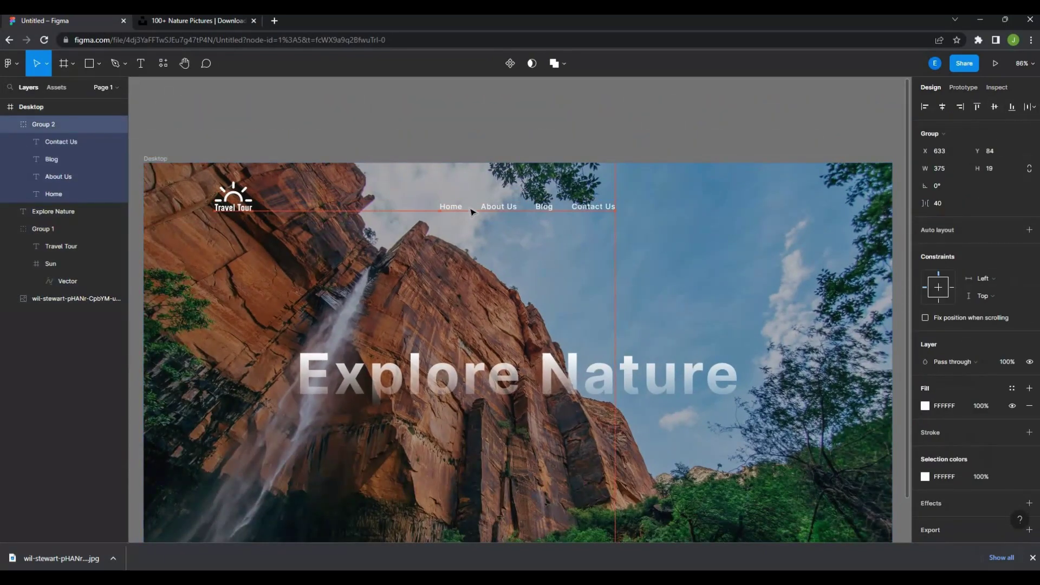
Switch the photo's black overlay fill to a linear gradient with a 50% end-stop opacity.
left_click(553, 151)
left_click(76, 297)
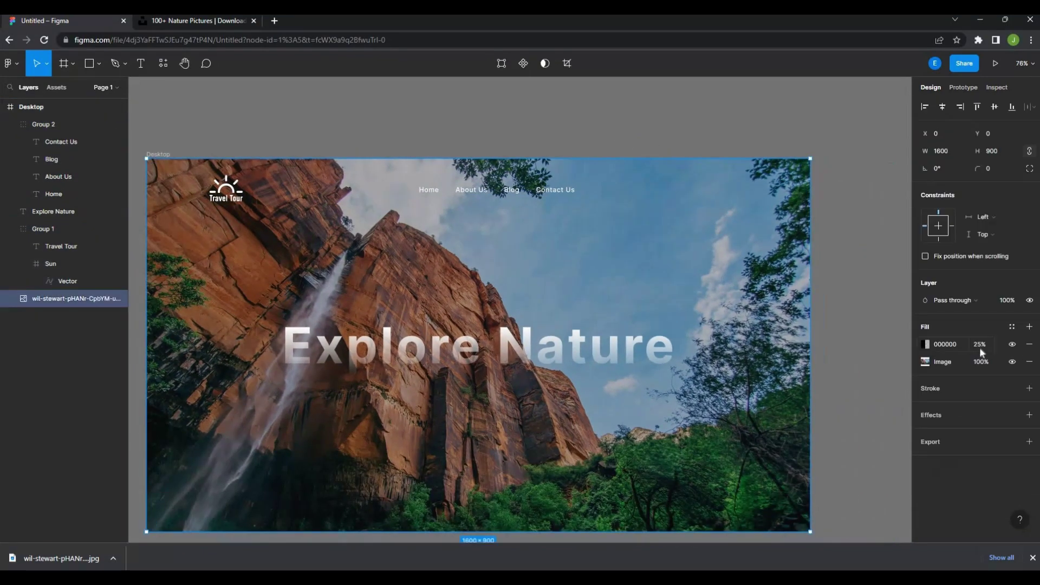
left_click(925, 343)
left_click(979, 344)
left_click(925, 344)
left_click(800, 219)
left_click(801, 234)
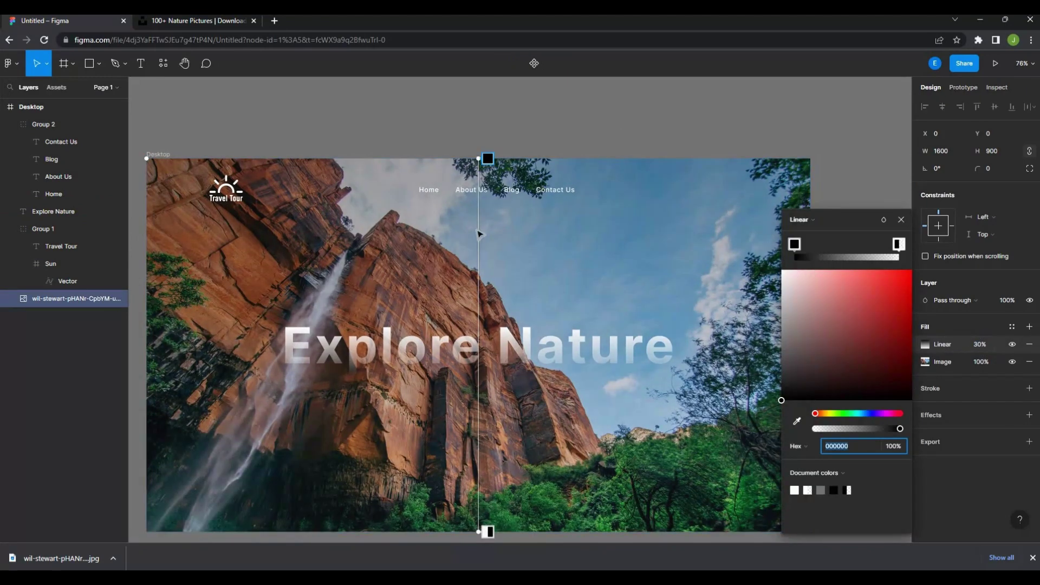
left_click(891, 445)
type("50")
key("Return")
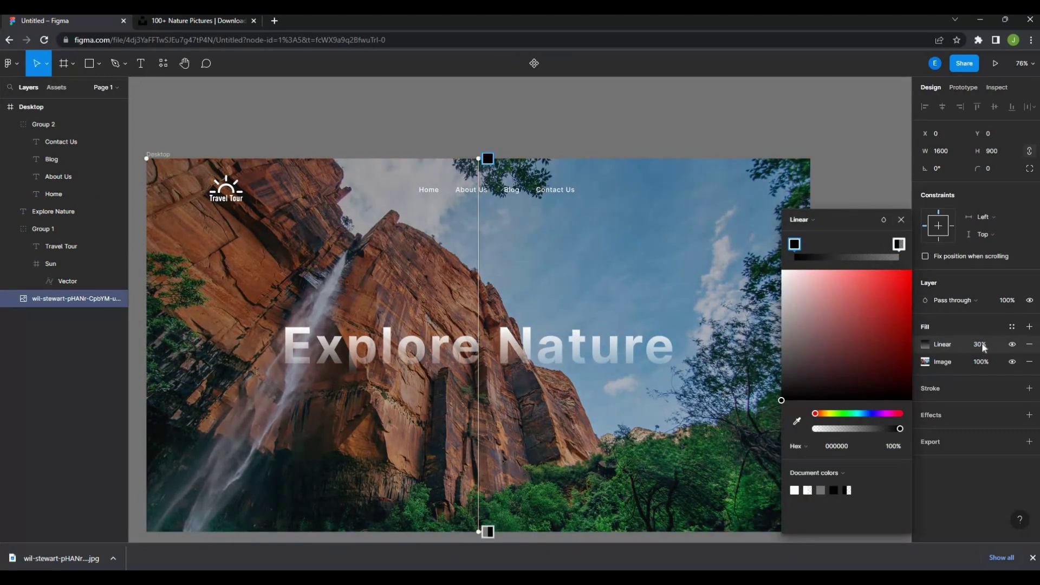
Set the overlay fill opacity to 50% and lower the right gradient stop to 31%.
left_click(979, 344)
type("50")
key("Return")
left_click(925, 344)
left_click_drag(859, 428, 843, 431)
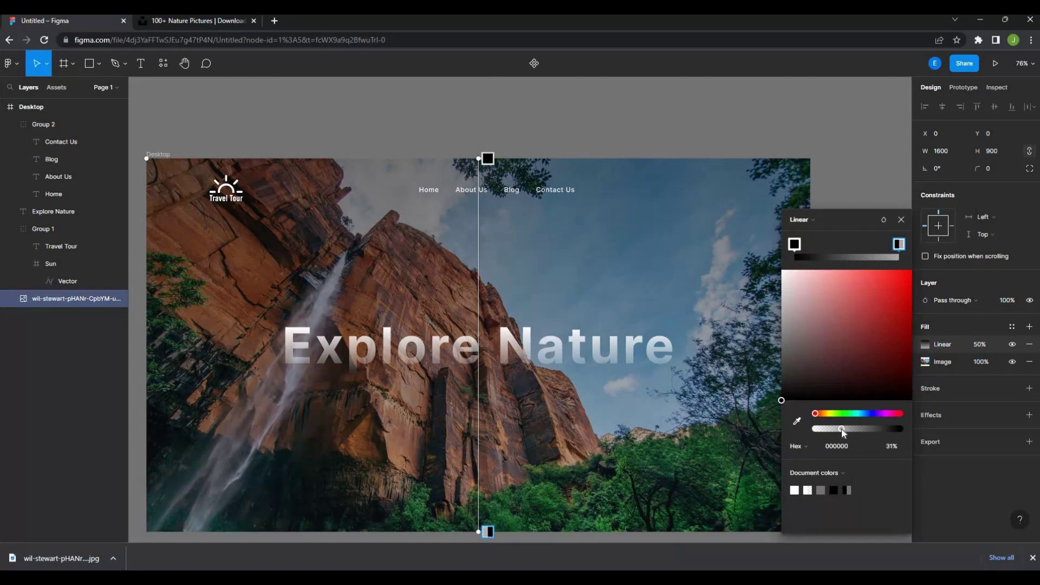
key("Escape")
Show the layout grid columns and move the navigation link group into alignment.
scroll(534, 248, "up", 5)
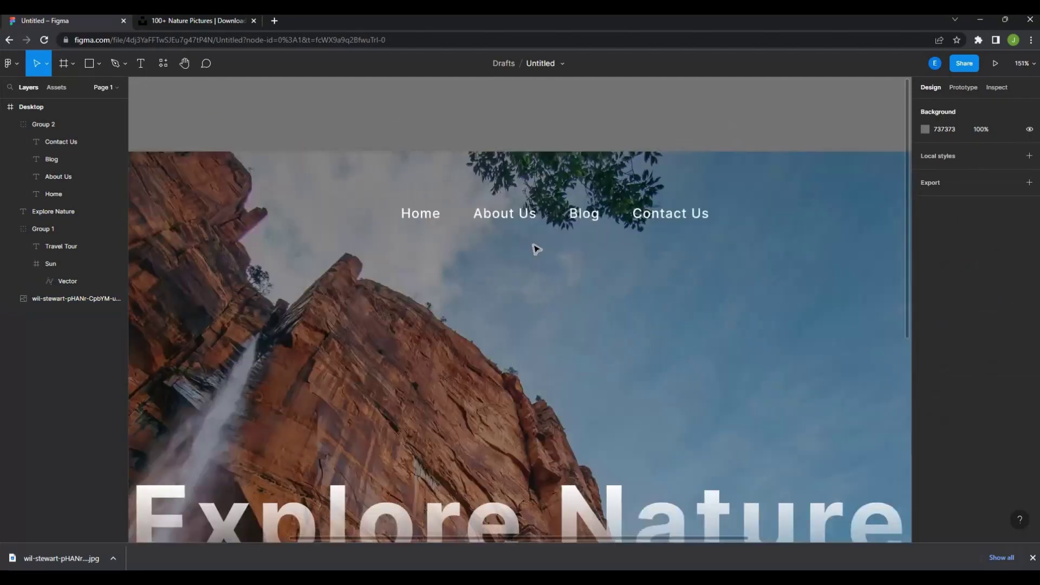
scroll(487, 216, "down", 4)
left_click(452, 161)
key("ctrl+shift+4")
mouse_move(450, 160)
left_mouse_down()
mouse_move(392, 165)
mouse_move(428, 169)
left_mouse_up()
Toggle the layout grid columns off and on while checking the navigation placement across the hero.
left_click(543, 258)
scroll(543, 258, "up", 1)
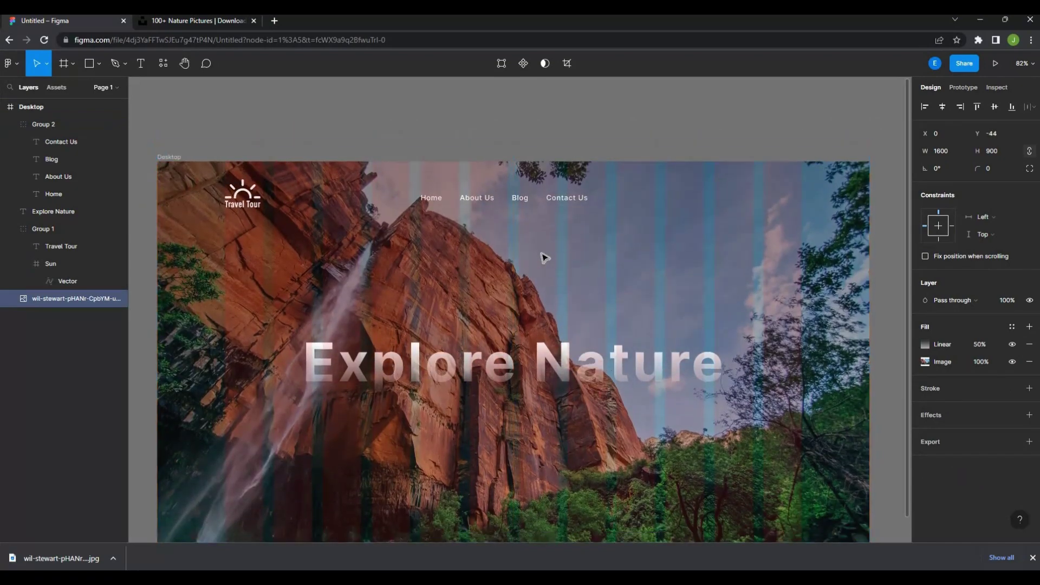
scroll(544, 258, "down", 2)
key("Escape")
scroll(480, 239, "up", 3)
left_click(482, 236)
left_click(594, 167)
key("ctrl+shift+4")
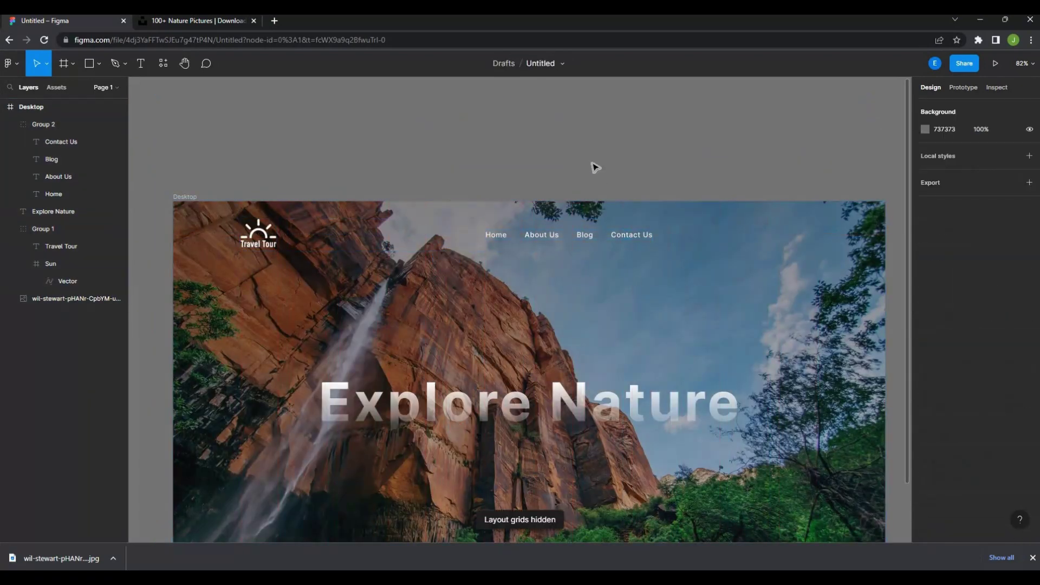
scroll(616, 216, "down", 2)
scroll(615, 216, "right", 2)
scroll(615, 216, "up", 3)
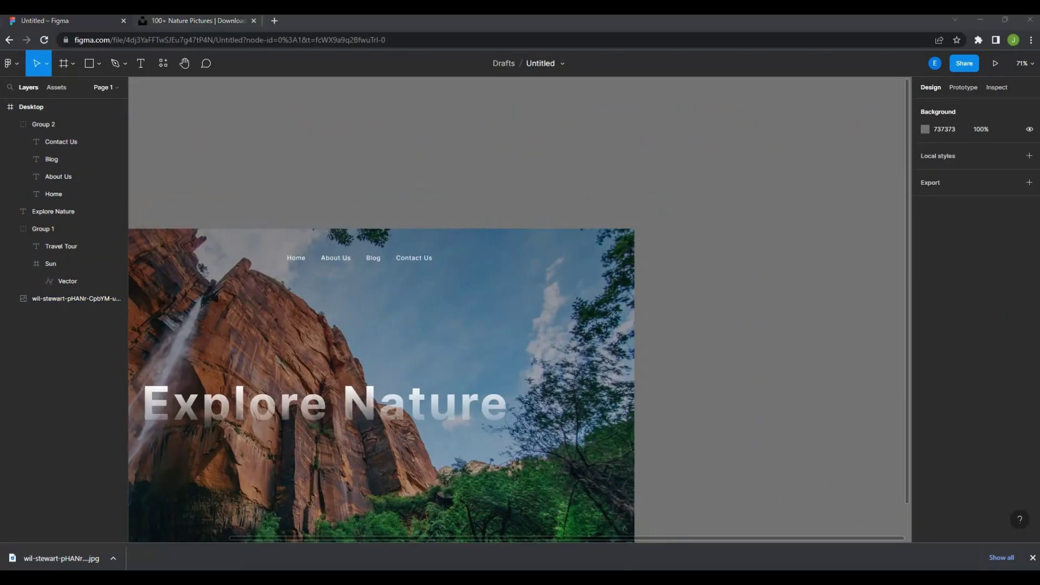
left_click(496, 280)
scroll(496, 280, "up", 3)
Draw the Book Now button rectangle right of the navigation and group it with its text.
key("ctrl+shift+4")
key("r")
left_click_drag(453, 256, 587, 282)
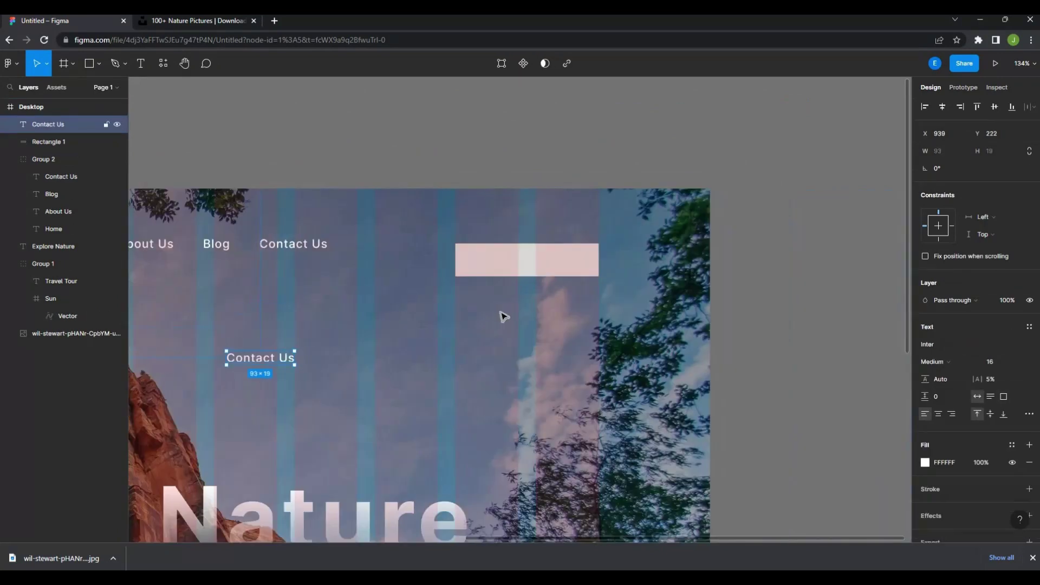
type("Now")
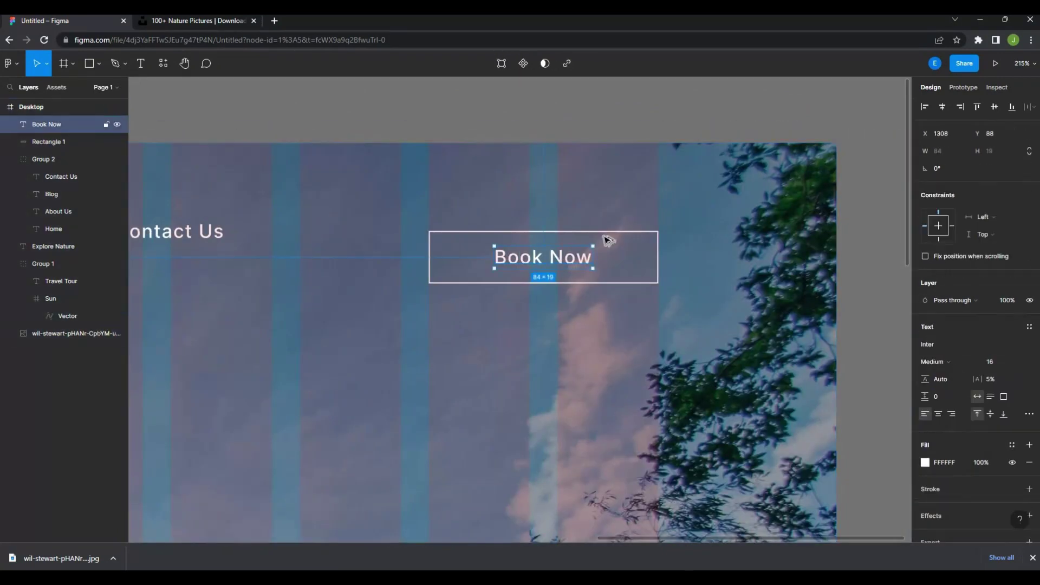
left_click(578, 262, "shift")
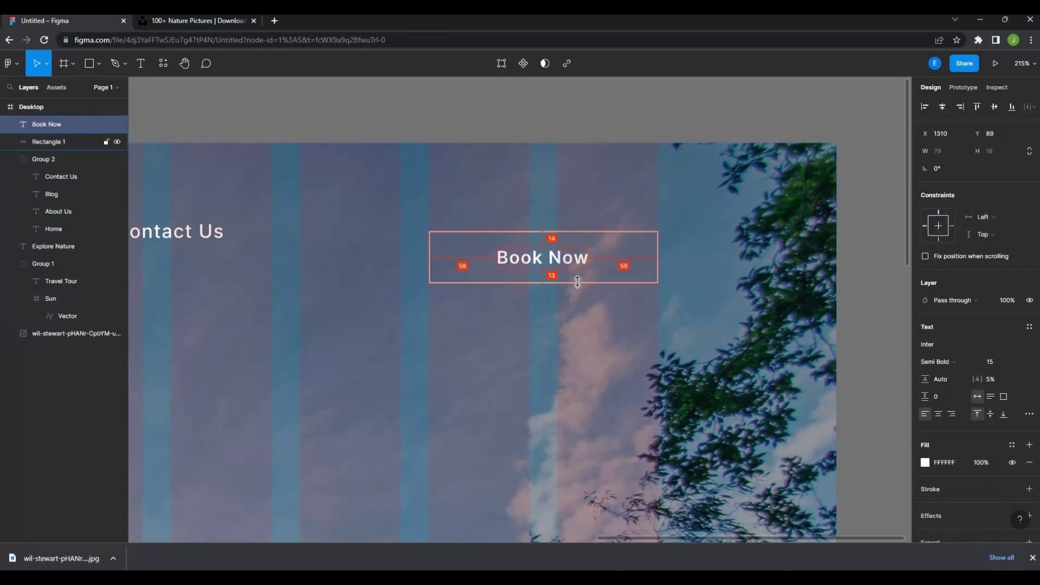
key("ctrl+g")
Fit the Desktop frame in view, hide the layout grid columns and recentre the hero.
key("shift+1")
left_click(743, 174)
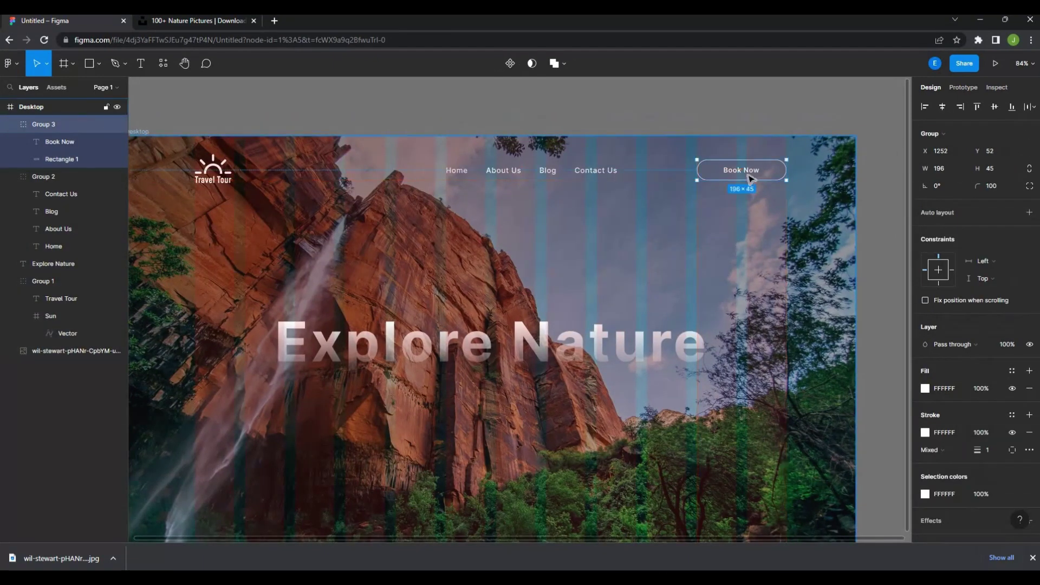
key("Escape")
key("shift+2")
key("ctrl+shift+4")
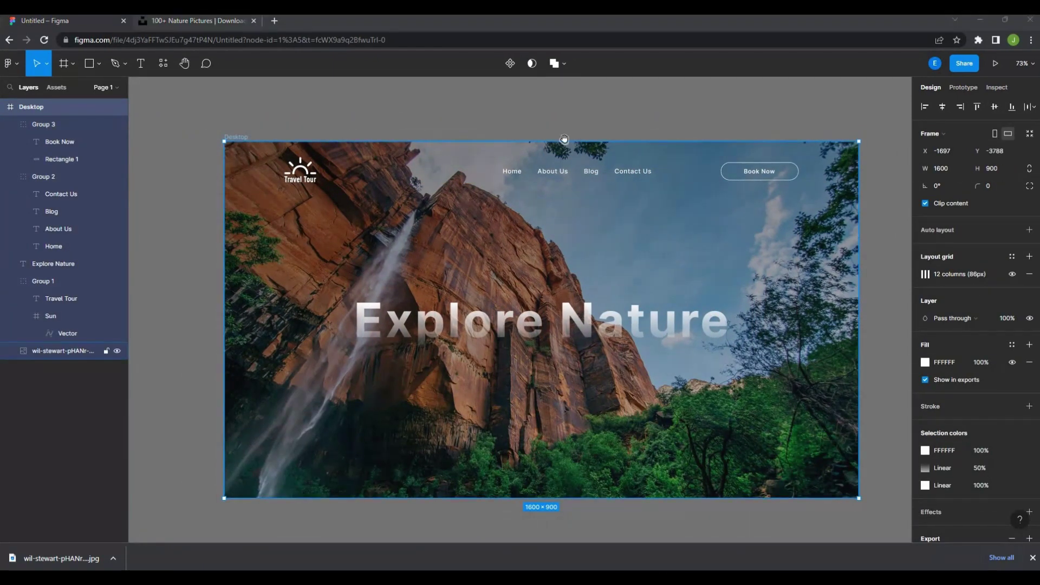
key("Escape")
left_click_drag(605, 242, 556, 236)
scroll(519, 309, "down", 2)
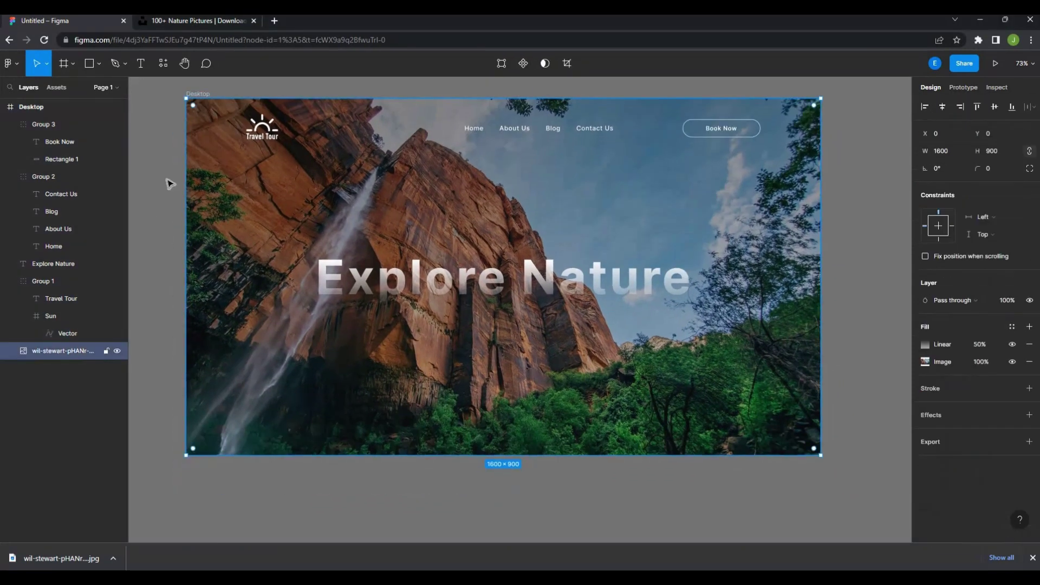
key("Escape")
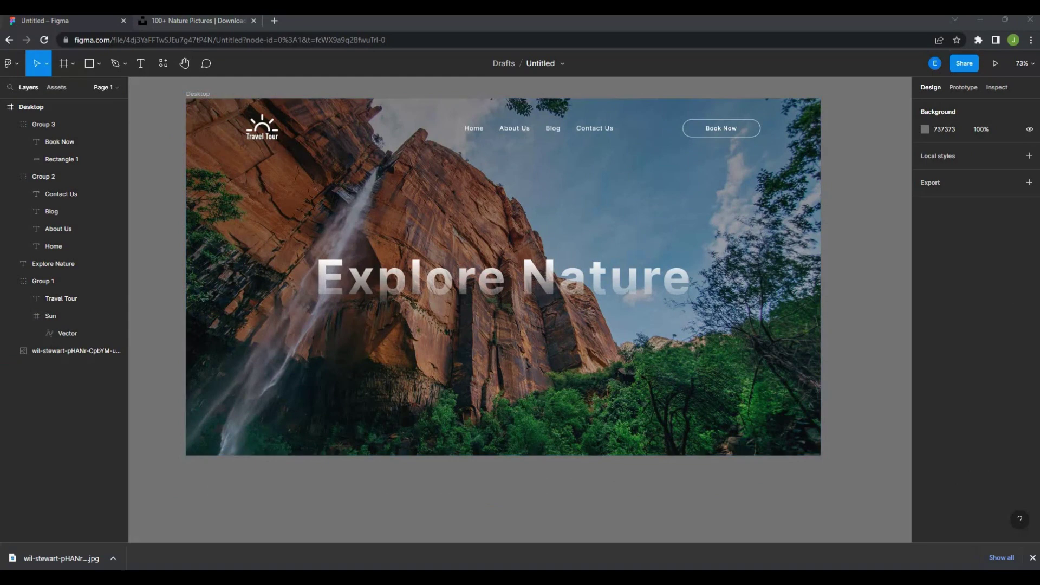
Draw a wide bar across the lower hero with 30% fill opacity.
scroll(520, 309, "down", 1)
left_click(99, 63)
left_click(70, 87)
mouse_move(297, 378)
left_mouse_down()
mouse_move(506, 412)
mouse_move(724, 398)
left_mouse_up()
scroll(258, 412, "up", 1)
scroll(257, 412, "right", 1)
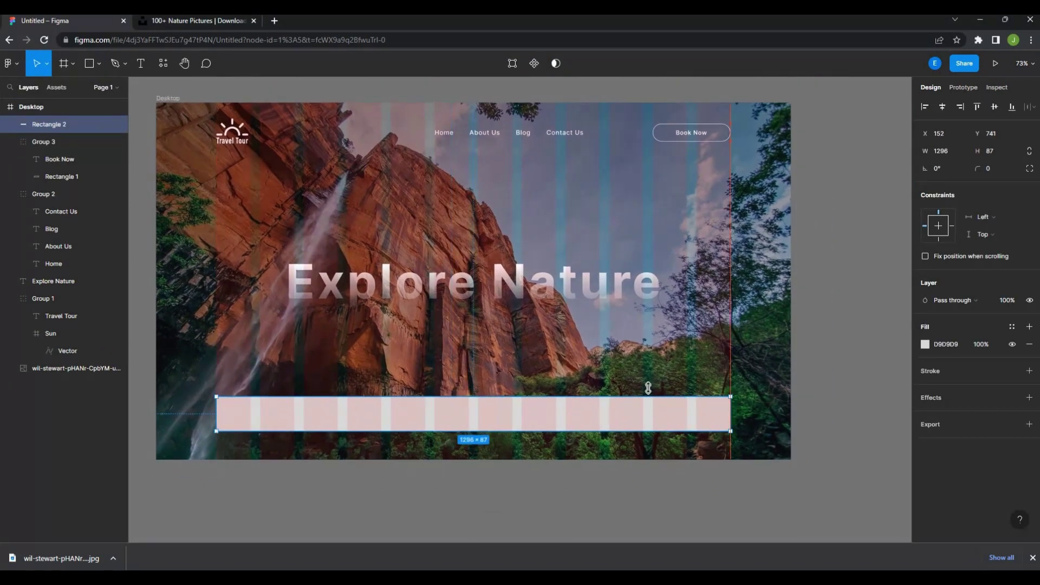
left_click(924, 344)
left_click(980, 344)
type("30")
key("Return")
key("Escape")
key("ctrl+shift+4")
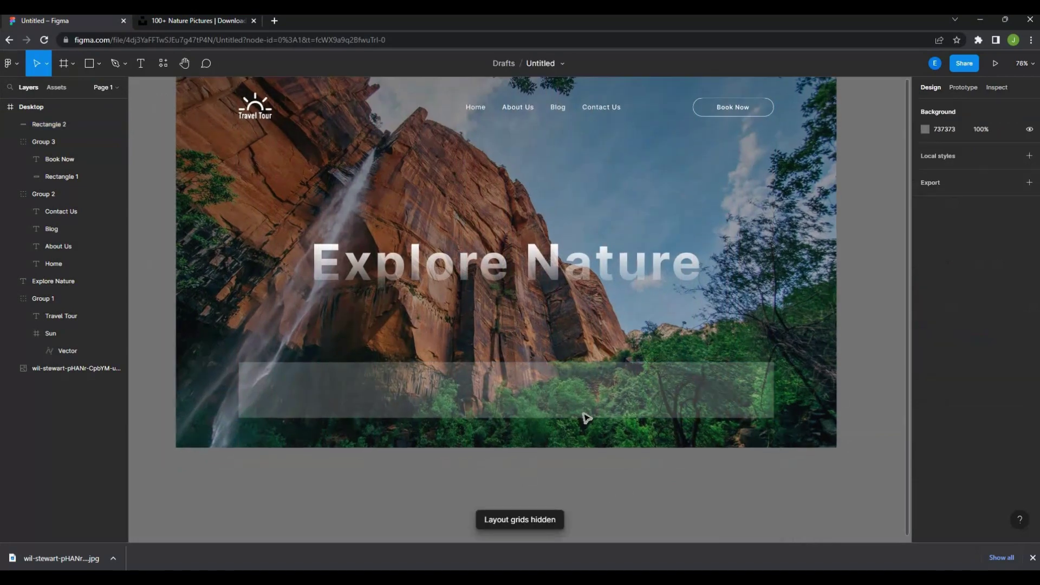
left_click(586, 417)
scroll(715, 464, "up", 1)
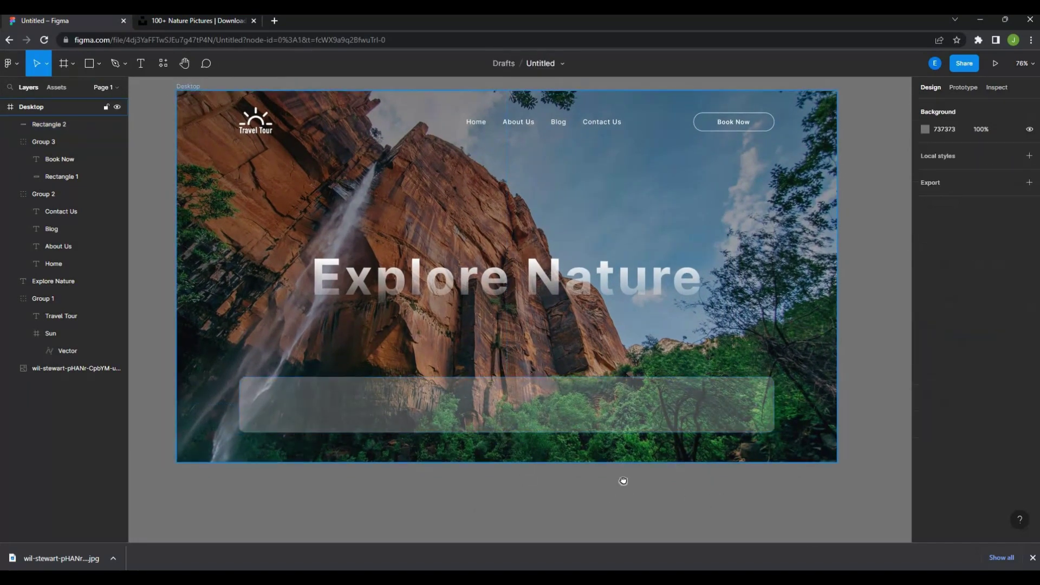
Draw the search button shape inside the bar and insert a magnifier 'search' icon from the icons plugin.
key("r")
key("ctrl+shift+4")
scroll(506, 417, "up", 3)
left_click_drag(584, 401, 468, 426)
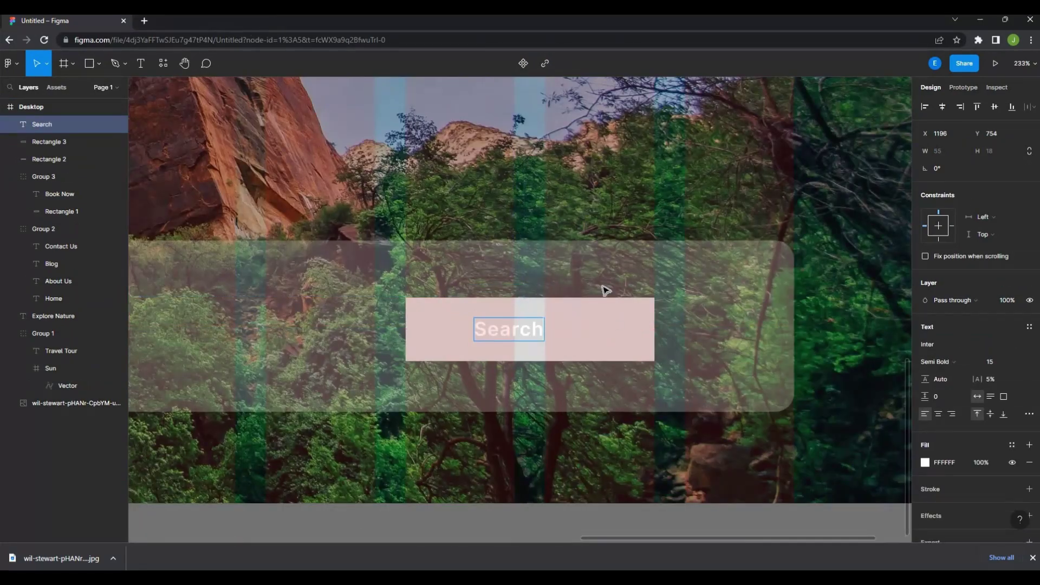
right_click(605, 290)
left_click(715, 357)
type("search")
left_click(568, 246)
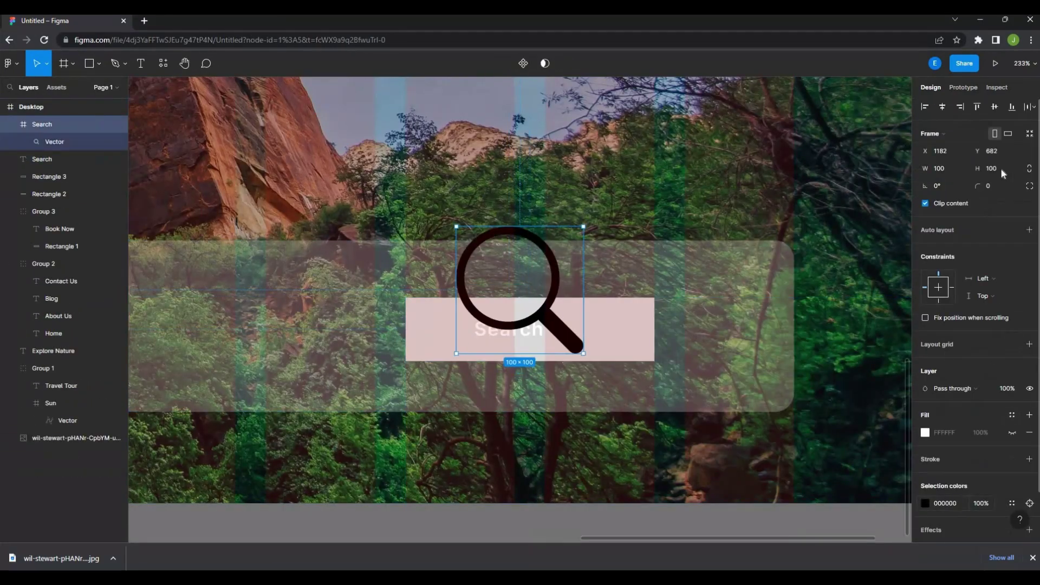
type("16")
Group the Search text, icon and button shape, then sample a green colour for the button.
left_click(509, 329, "shift")
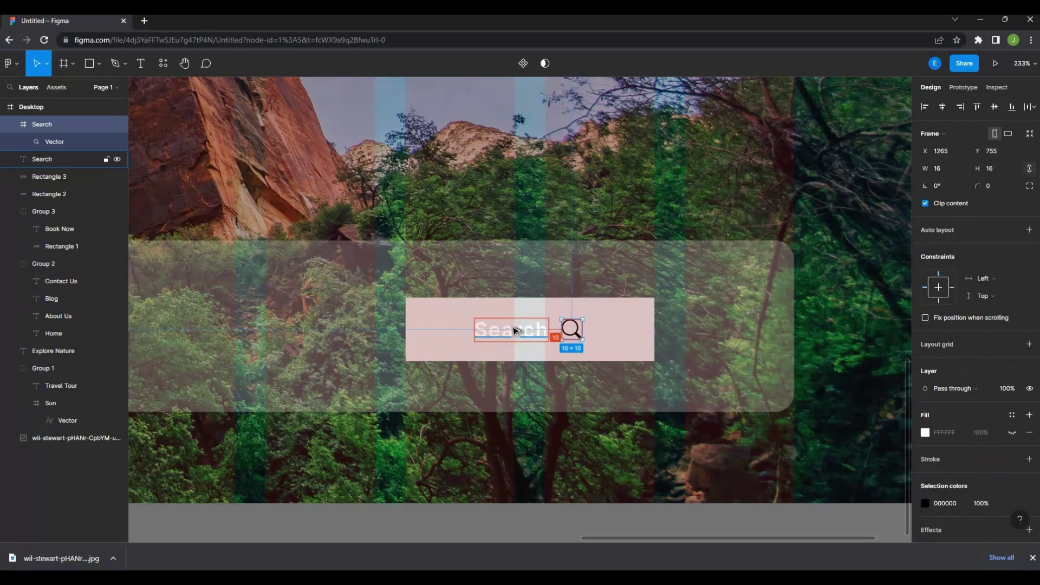
key("ctrl+g")
left_click(621, 356, "shift")
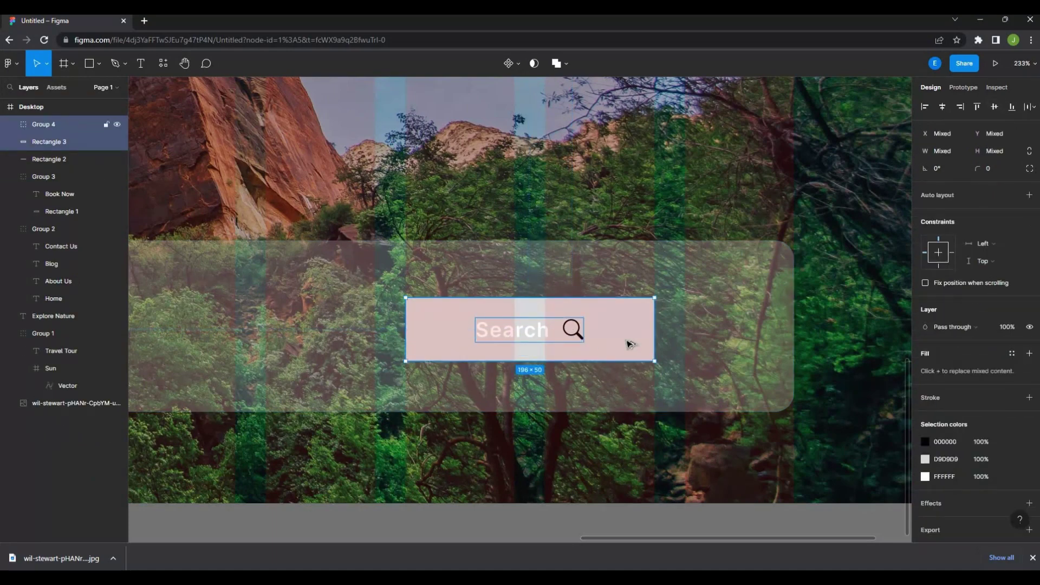
key("ctrl+g")
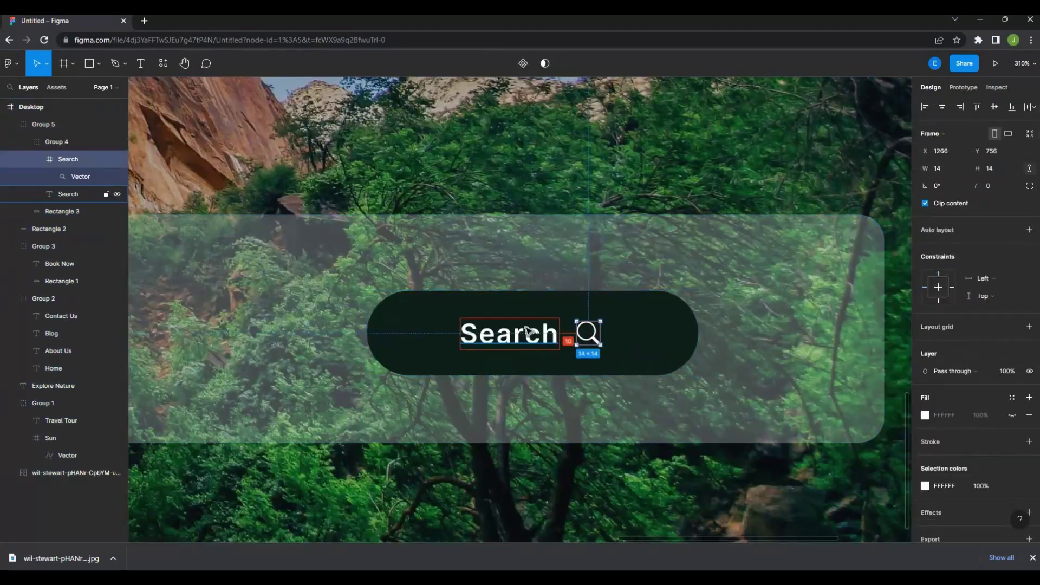
left_click(530, 336)
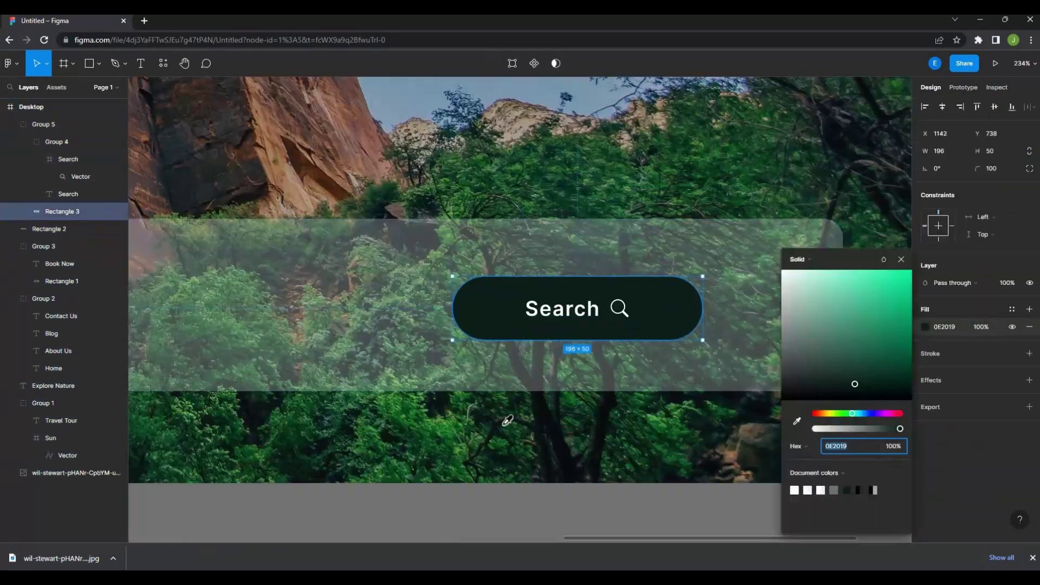
key("i")
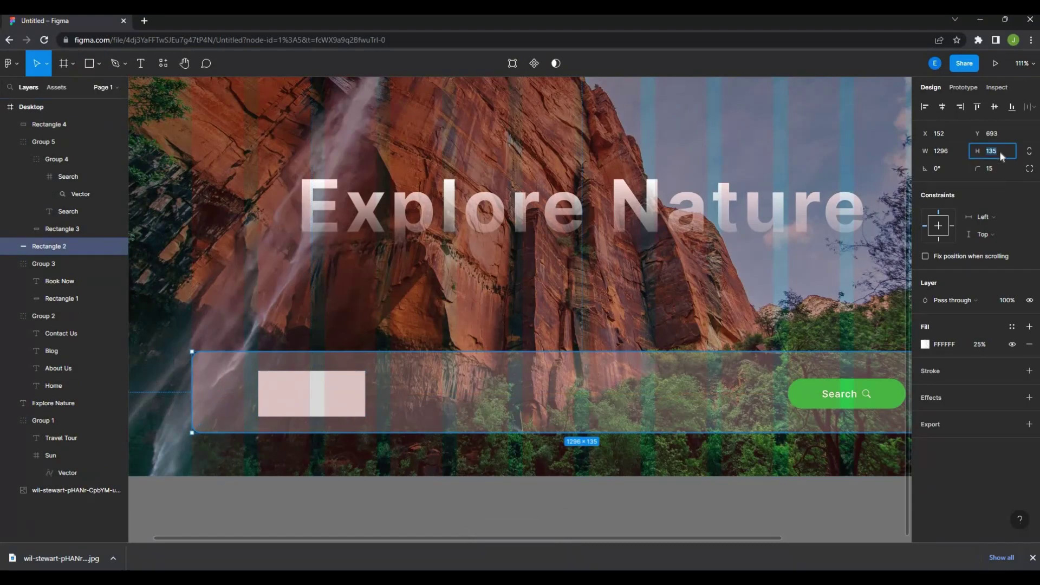
Resize the place field, duplicate the Place text, and insert a location pin icon from the icons plugin.
left_click(302, 392)
type("Place")
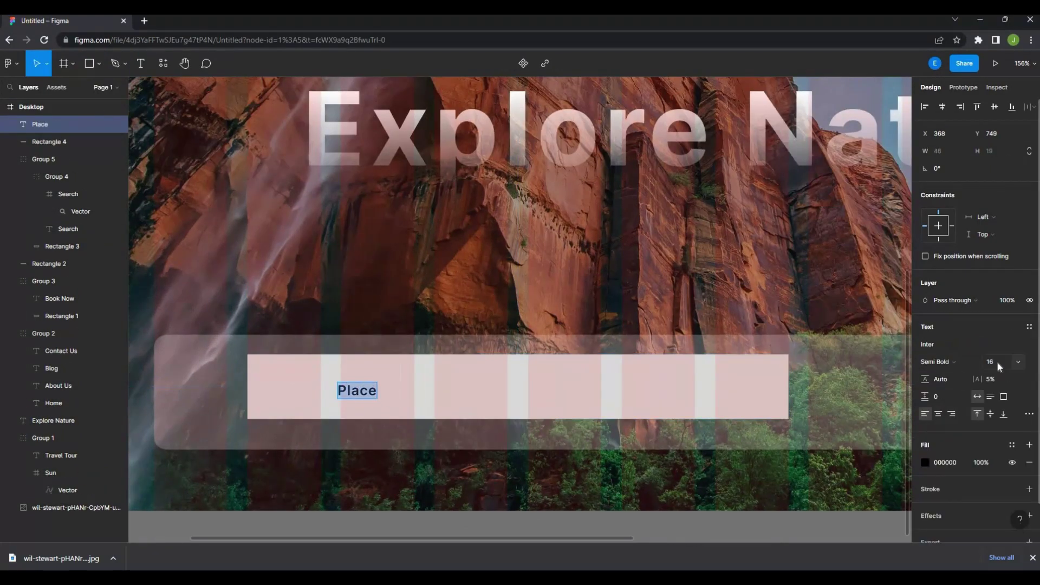
left_click_drag(352, 390, 352, 409)
scroll(352, 409, "up", 2)
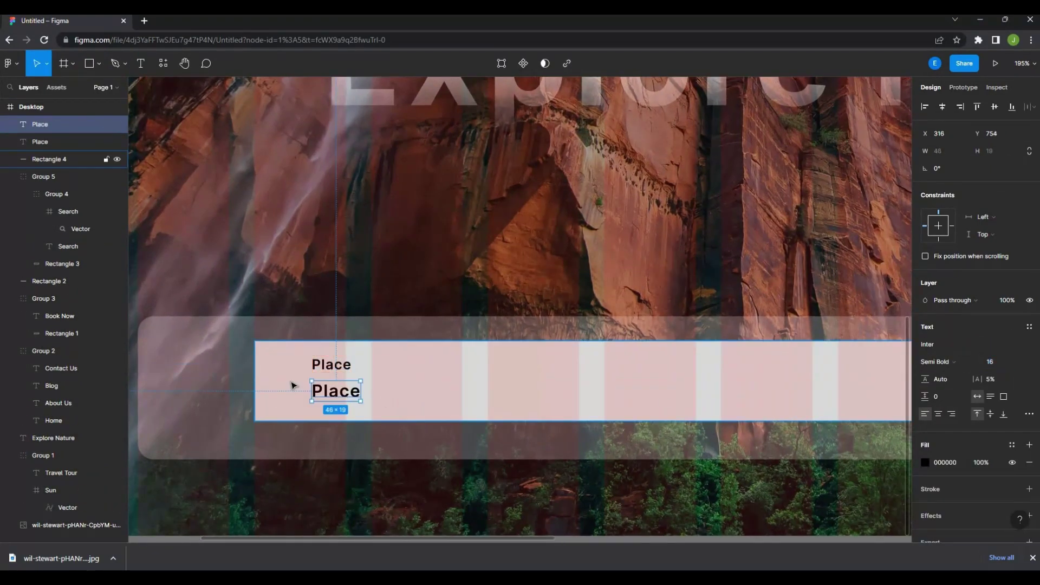
left_click(291, 385)
key("ctrl+alt+p")
scroll(648, 281, "down", 5)
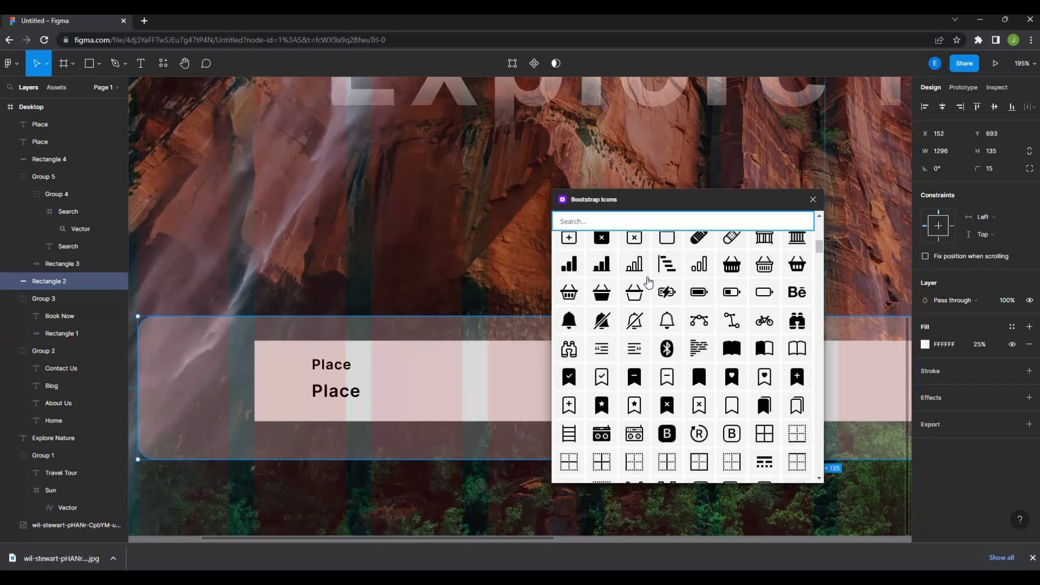
scroll(649, 281, "down", 5)
scroll(645, 285, "down", 5)
scroll(643, 288, "down", 5)
scroll(640, 293, "down", 5)
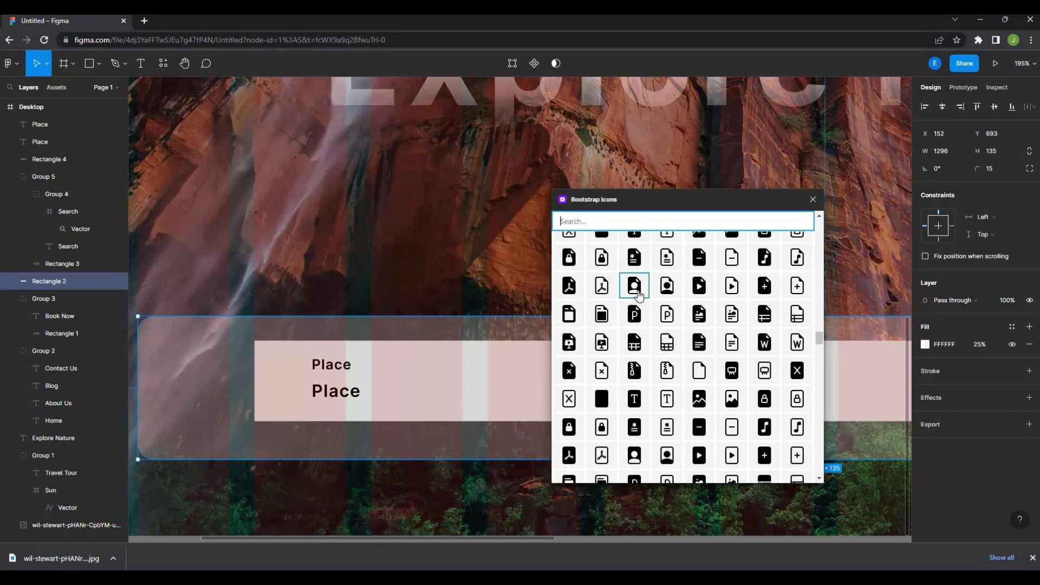
scroll(639, 295, "down", 5)
left_click(601, 383)
key("Return")
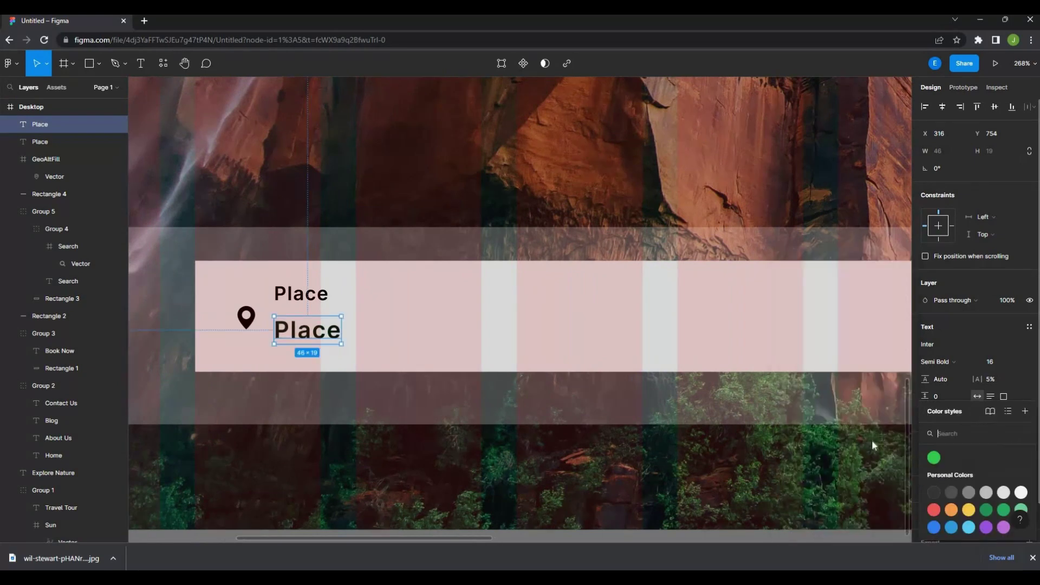
Colour the pin green, recolour the Place label, and rewrite the larger text as the location name.
left_click(924, 462)
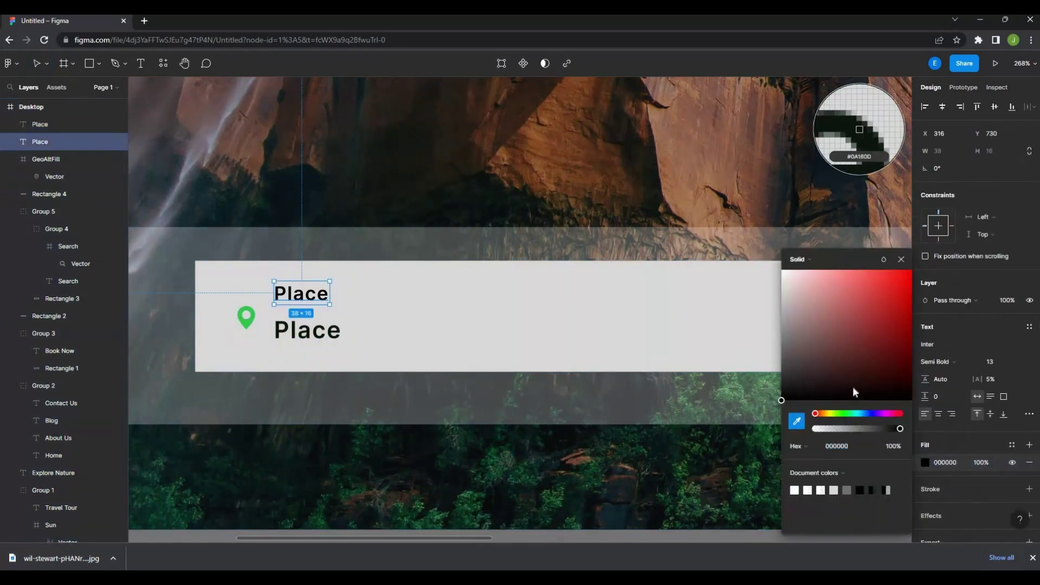
left_click(847, 413)
left_click(847, 352)
left_click(901, 259)
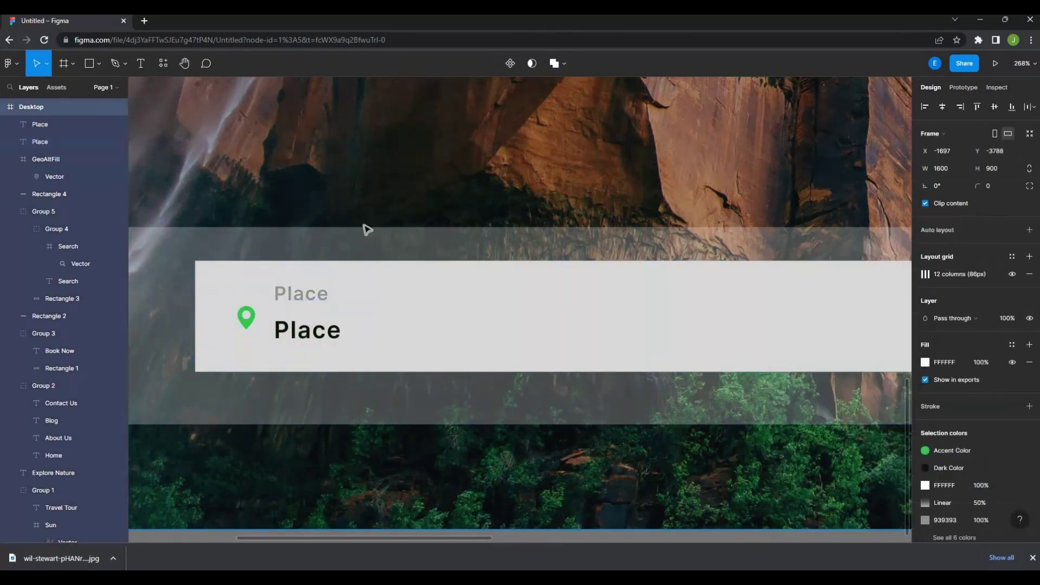
double_click(318, 329)
type("Bars")
key("Escape")
scroll(299, 315, "down", 2)
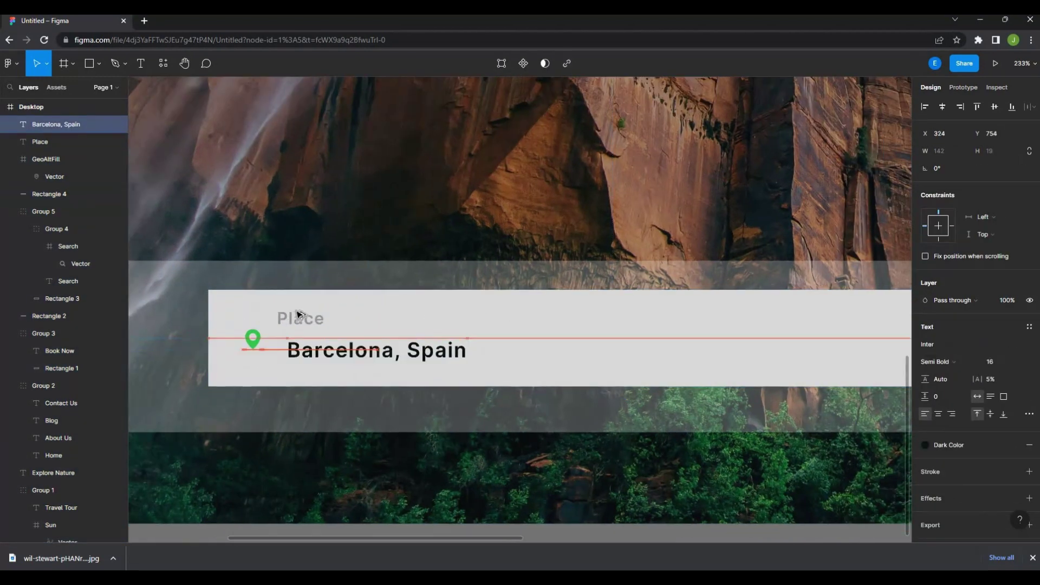
scroll(341, 249, "down", 3)
left_click(341, 260)
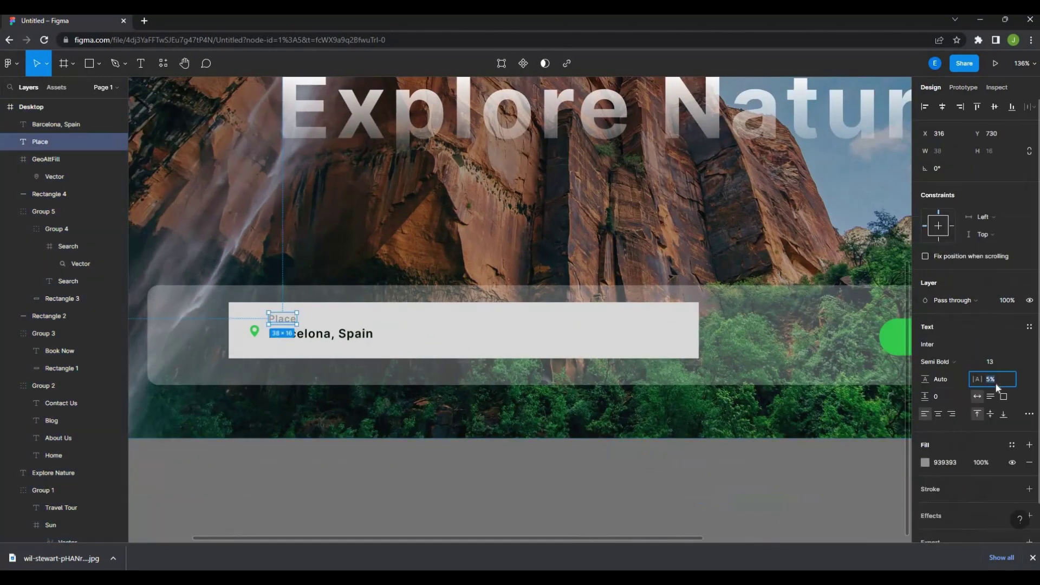
Group the pin icon with the Place and Barcelona, Spain labels.
left_click(280, 319)
left_click(283, 335)
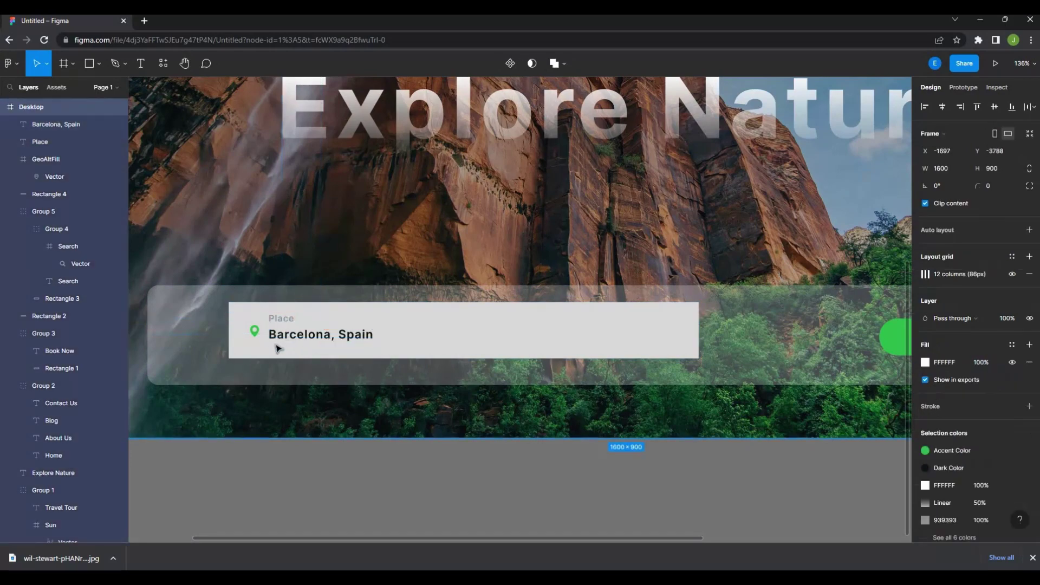
scroll(283, 335, "up", 5)
scroll(338, 310, "down", 3)
left_click(219, 327, "shift")
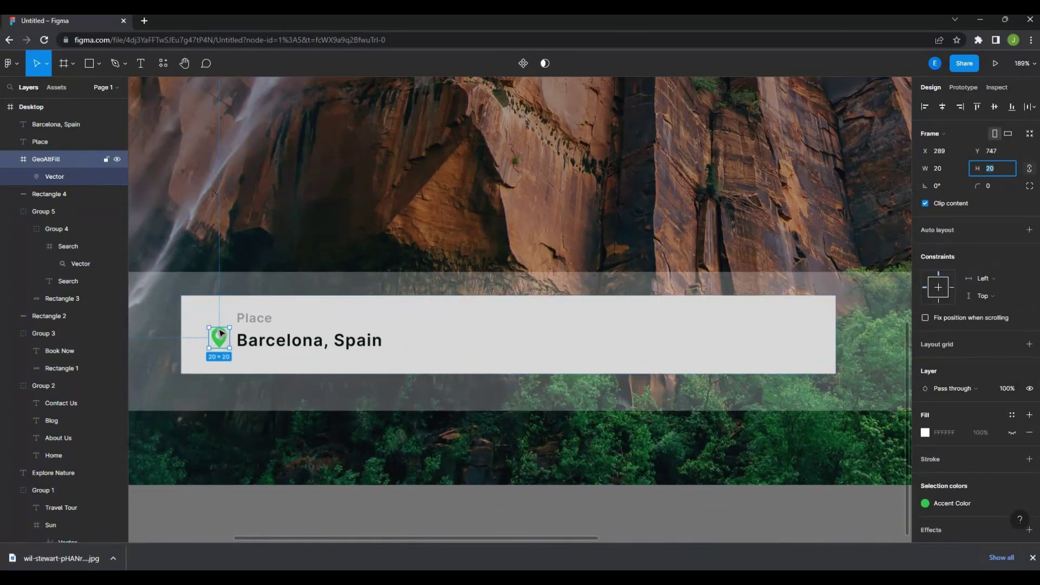
key("ctrl+g")
scroll(220, 326, "down", 2)
Check the spacing around the place group and position it inside the search bar.
left_click(278, 325)
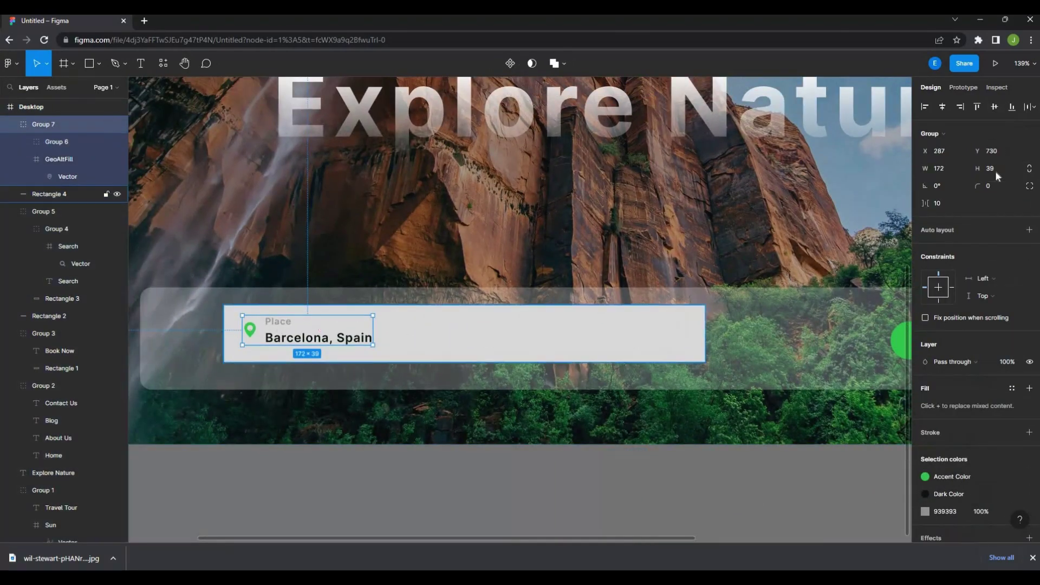
scroll(517, 270, "up", 1)
scroll(516, 271, "down", 1)
scroll(506, 331, "up", 2)
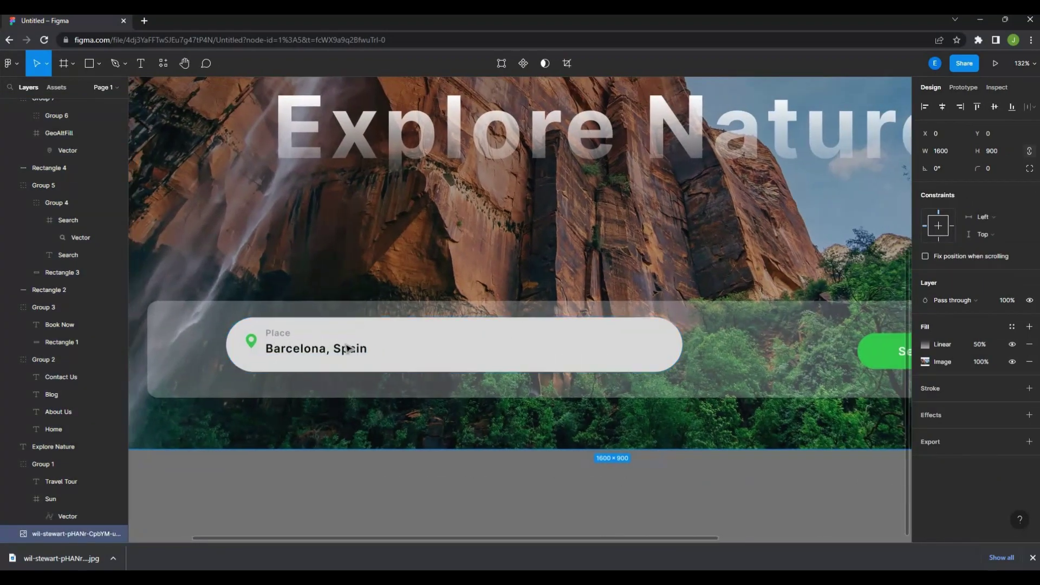
key("Tab")
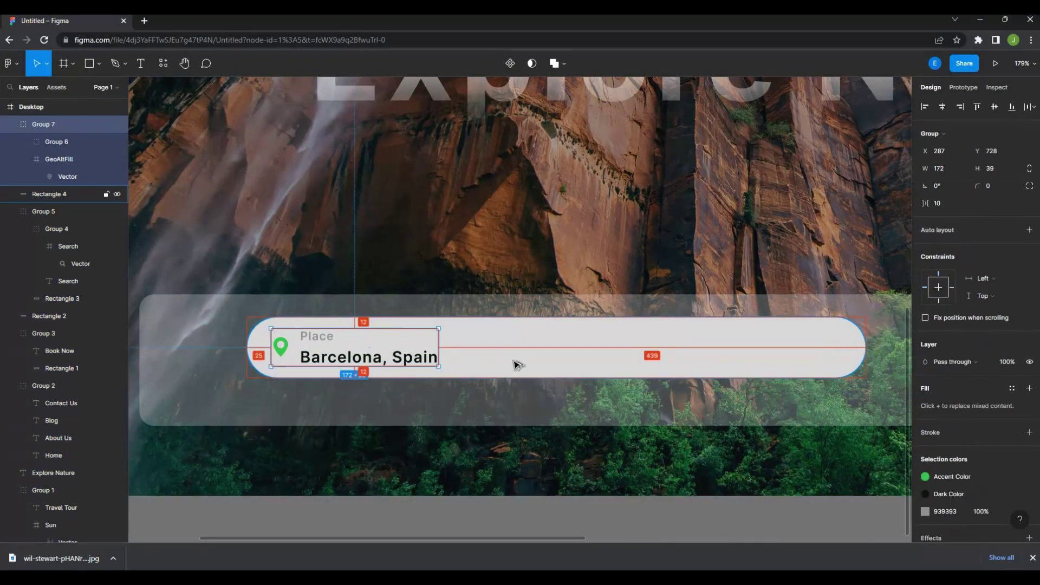
scroll(515, 365, "down", 3)
scroll(478, 248, "down", 2)
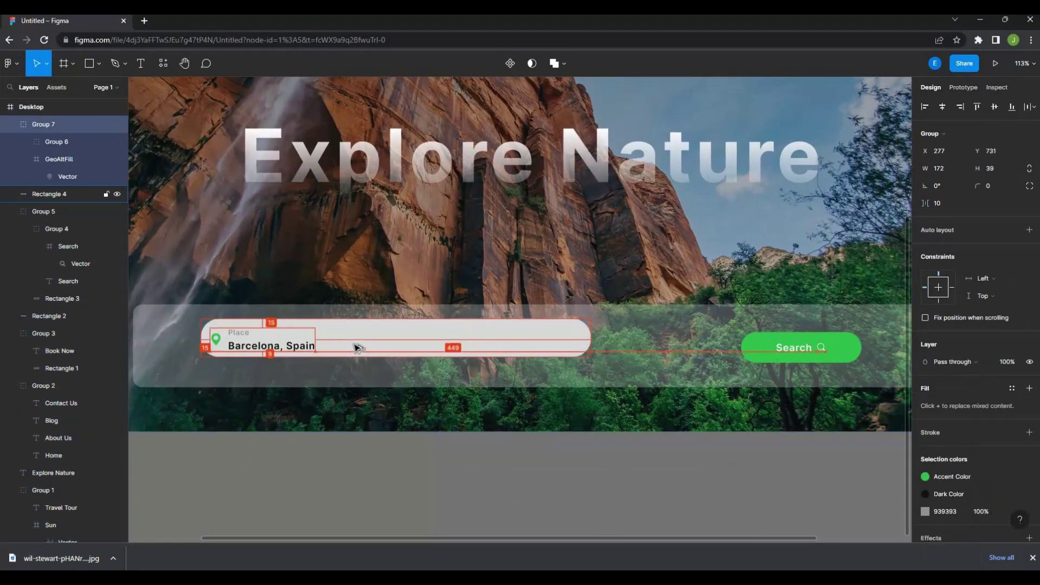
left_click(287, 368)
scroll(336, 360, "up", 2)
scroll(425, 272, "down", 2)
left_click(425, 272)
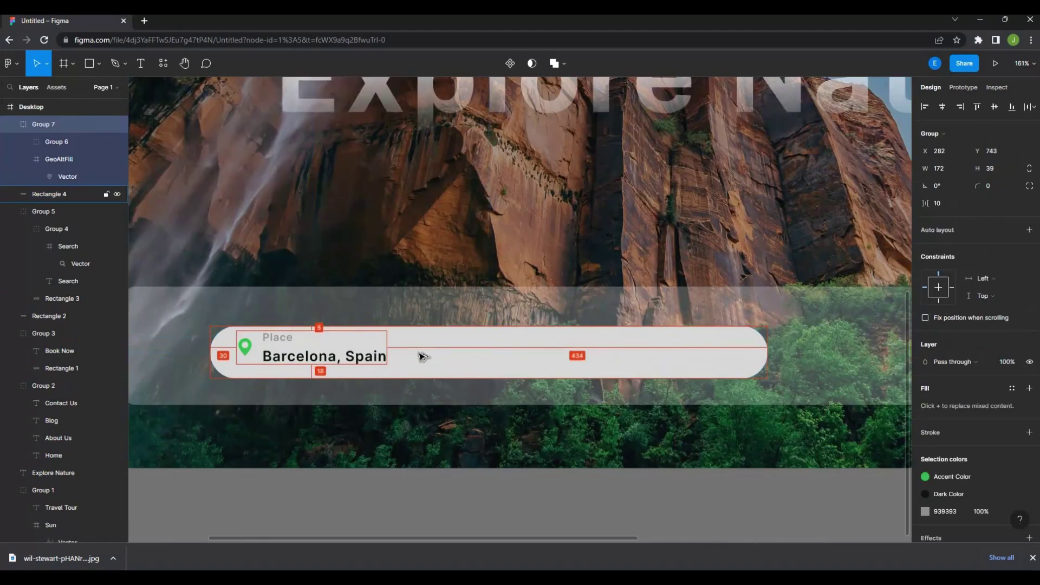
double_click(278, 358)
scroll(279, 358, "up", 3)
left_click(269, 357)
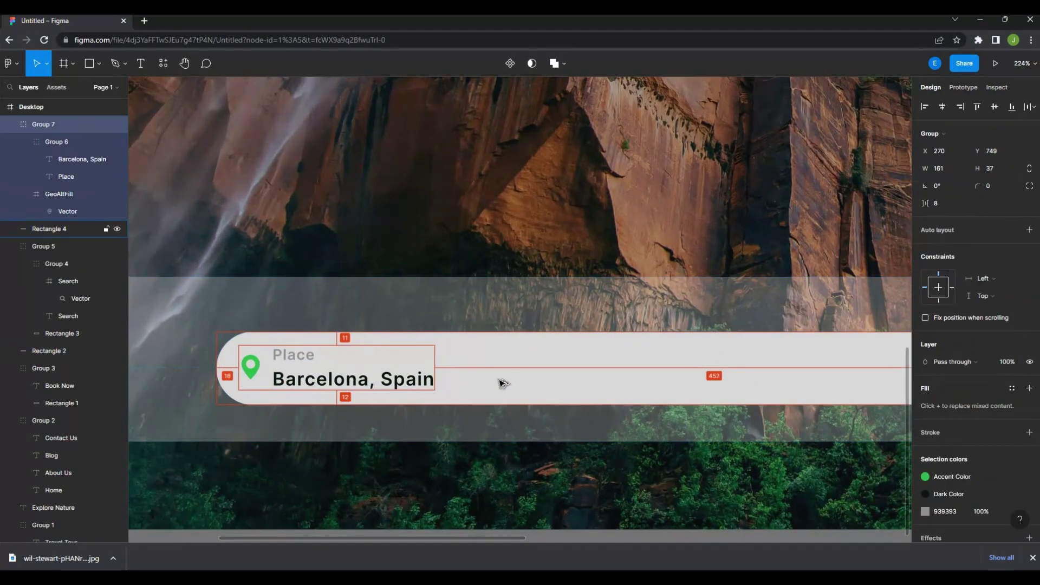
scroll(462, 424, "down", 3)
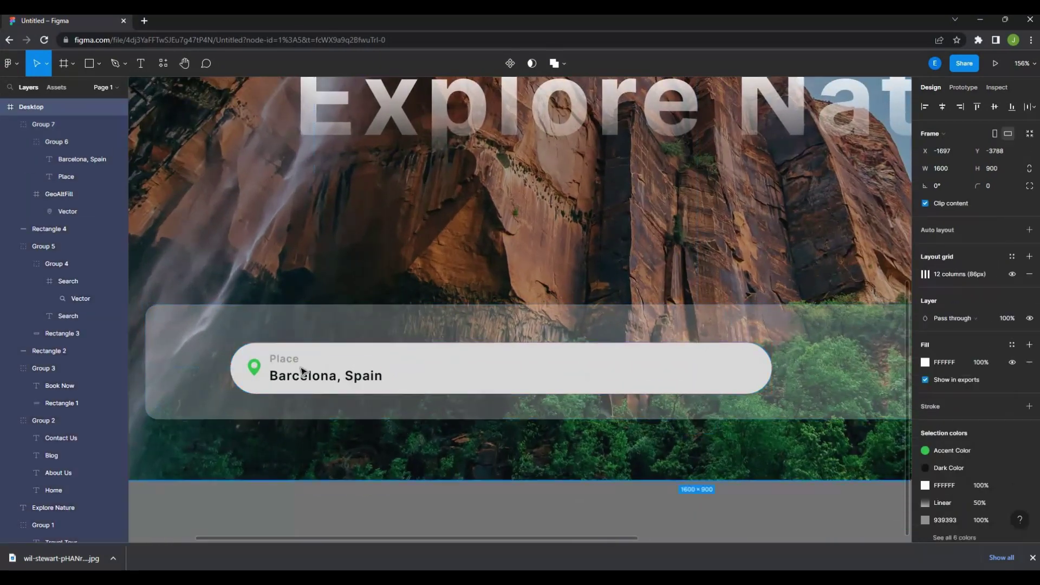
Resize the green Search button to 240×60, checking it against the layout grid.
left_click(563, 384)
scroll(563, 384, "down", 2)
left_click(677, 374)
key("ctrl+shift+4")
scroll(644, 396, "up", 1)
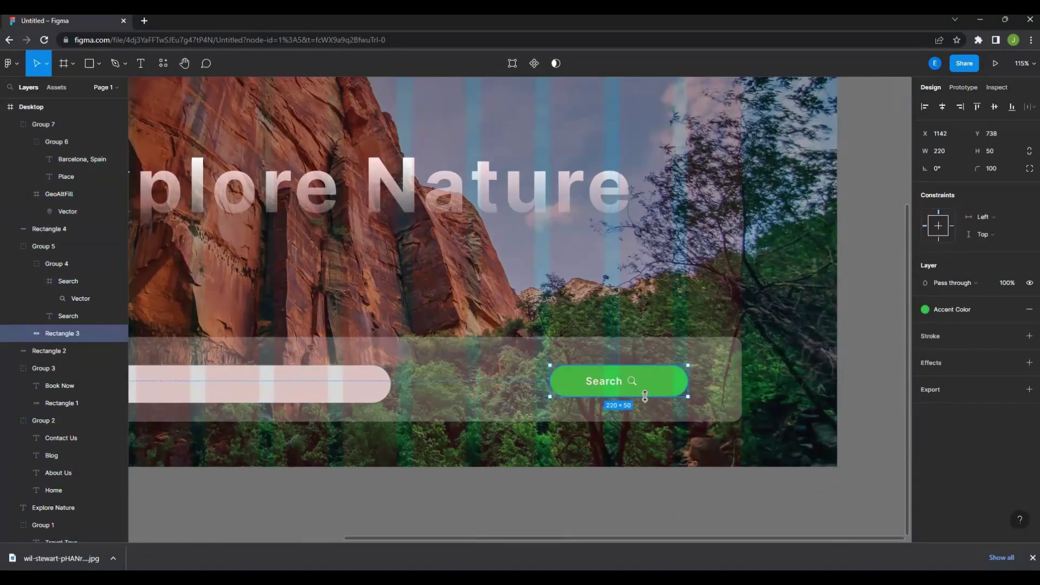
double_click(585, 386)
left_click(631, 381, "shift")
scroll(492, 393, "up", 5)
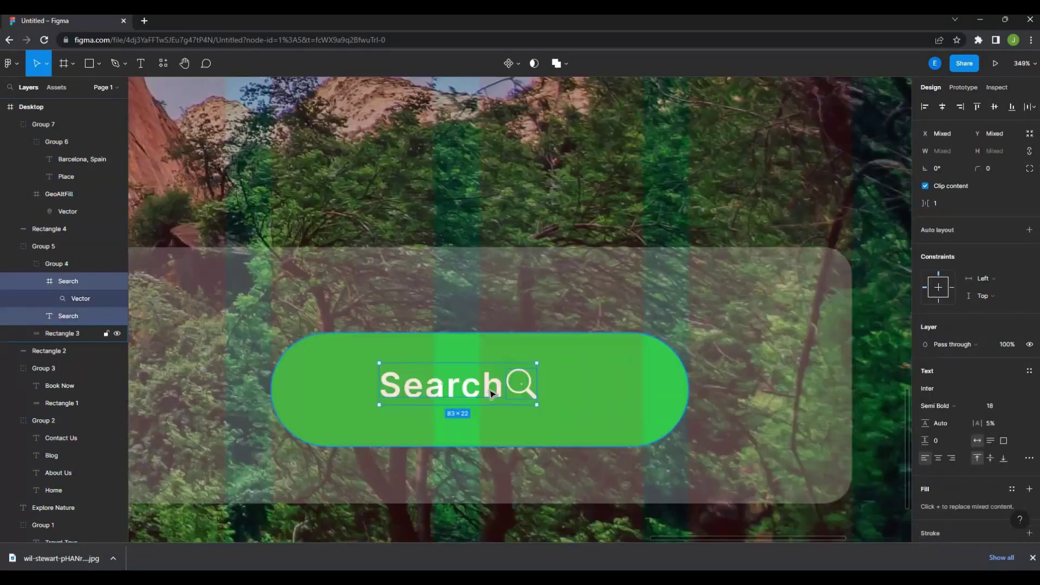
left_click(666, 423)
scroll(690, 397, "down", 2)
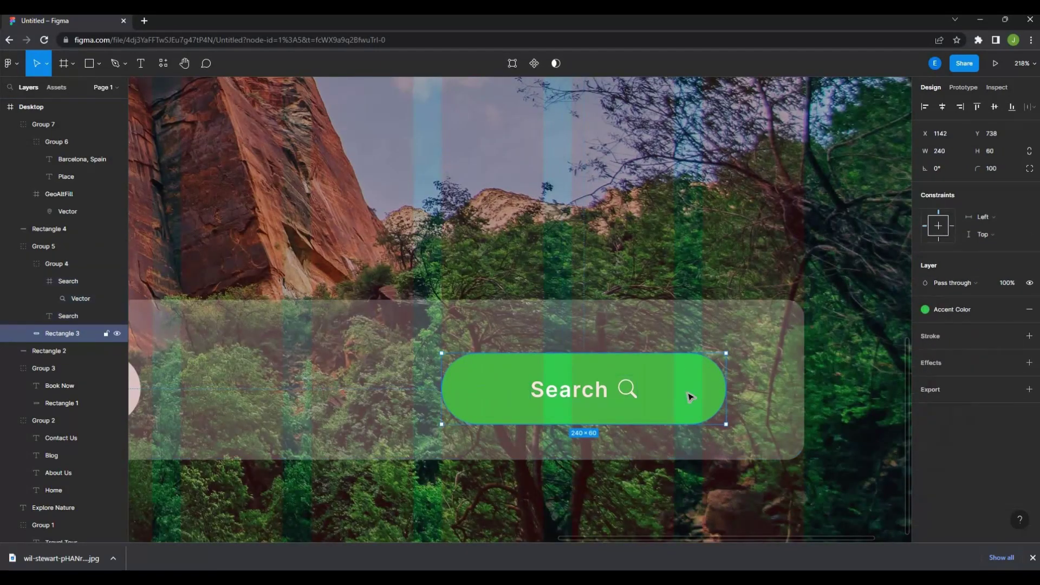
key("ctrl+shift+4")
scroll(562, 453, "down", 5)
scroll(696, 367, "up", 1)
Search the Bootstrap Icons plugin for an 'arrow' icon.
left_click(331, 325)
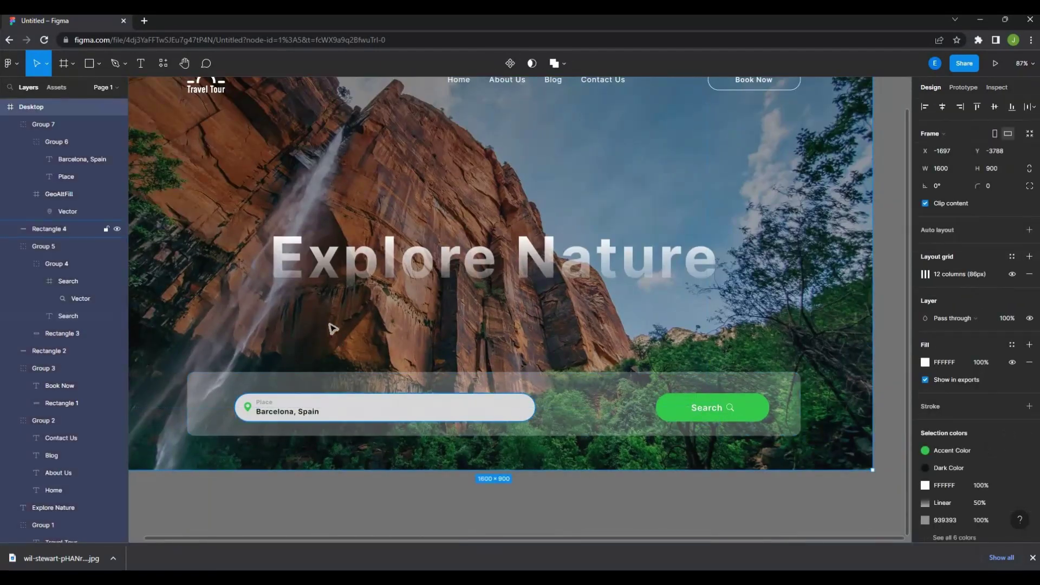
scroll(464, 224, "up", 4)
right_click(464, 223)
key("ctrl+alt+p")
type("arrow")
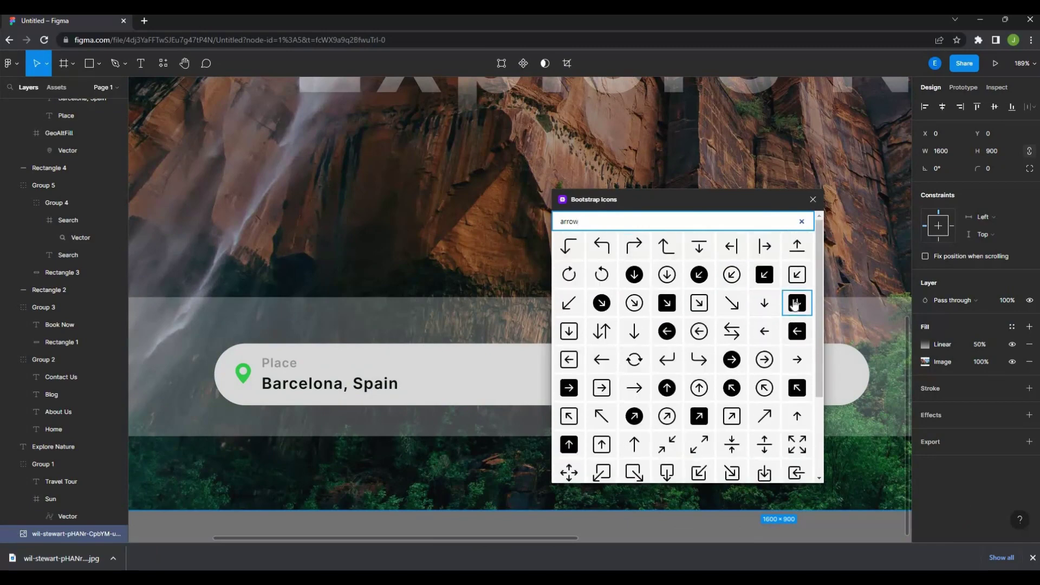
Copy the caret-down-fill icon from icons.getbootstrap.com and paste it into Figma.
left_click(145, 22)
type("icons.getbootstrap.com")
key("Return")
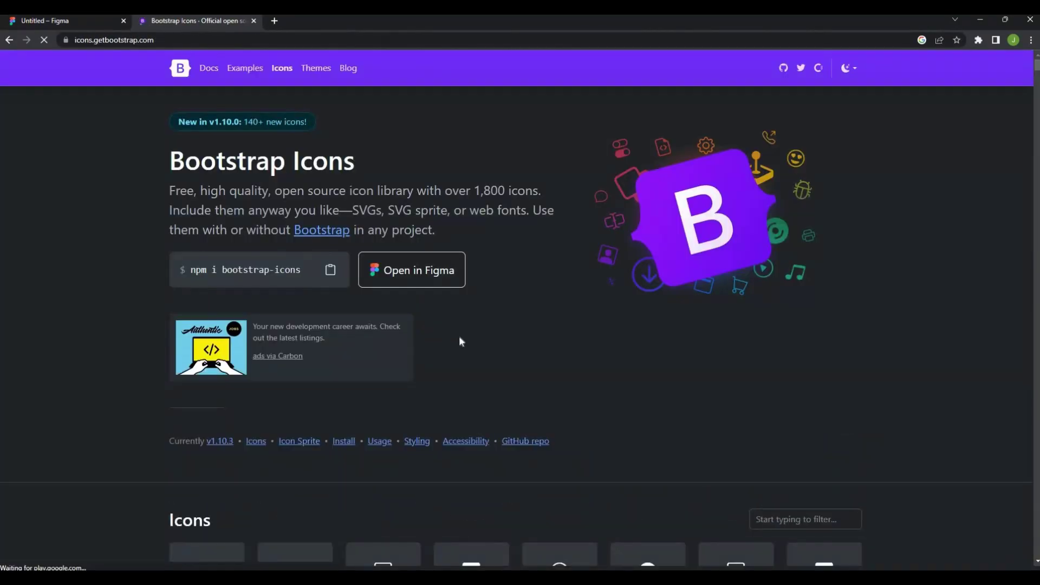
scroll(459, 336, "down", 3)
type("arrow")
scroll(771, 348, "down", 3)
scroll(770, 348, "down", 5)
scroll(771, 348, "down", 4)
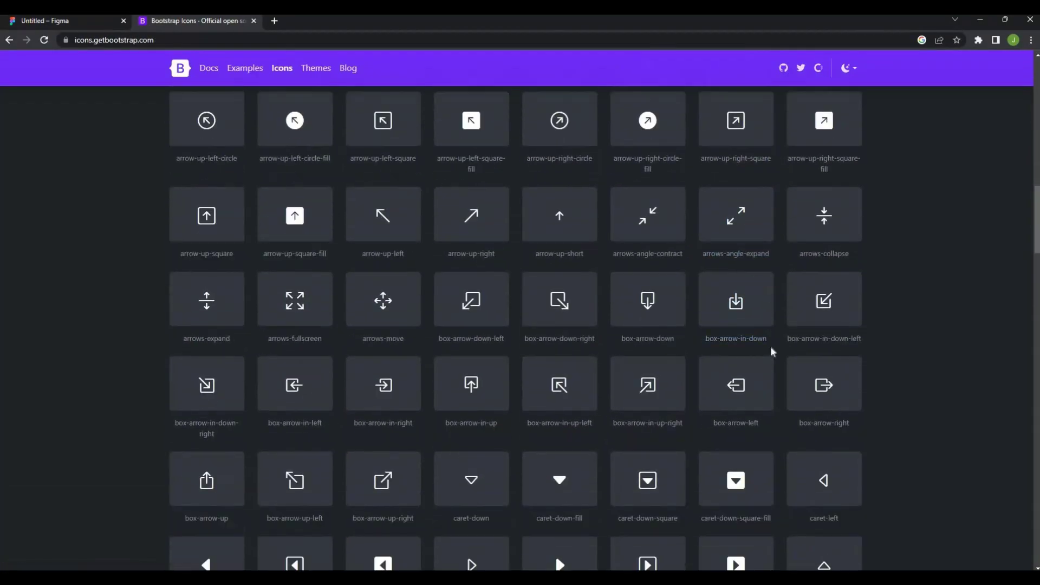
left_click(559, 476)
key("ctrl+v")
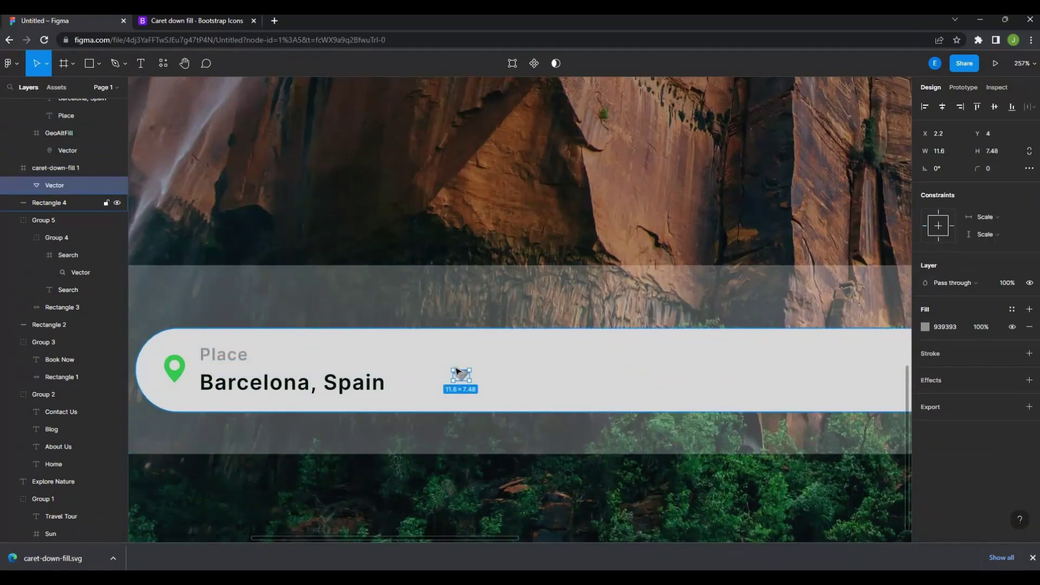
Centre the caret-down icon vertically with the Place group.
left_click(292, 379, "shift")
left_click(994, 108)
left_click(331, 386, "shift")
scroll(515, 406, "up", 2)
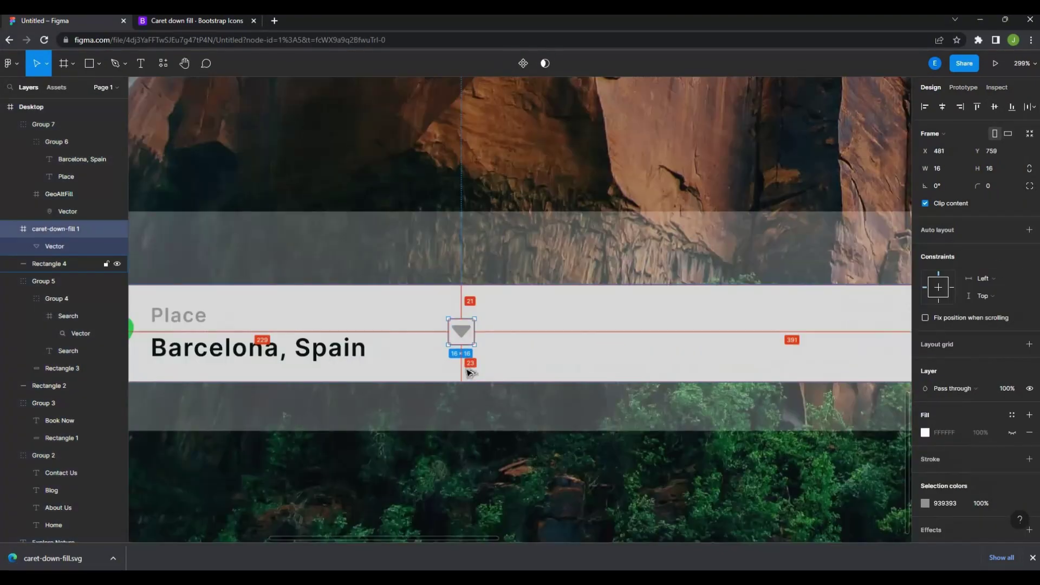
scroll(536, 452, "down", 5)
scroll(348, 343, "right", 2)
scroll(348, 343, "up", 10)
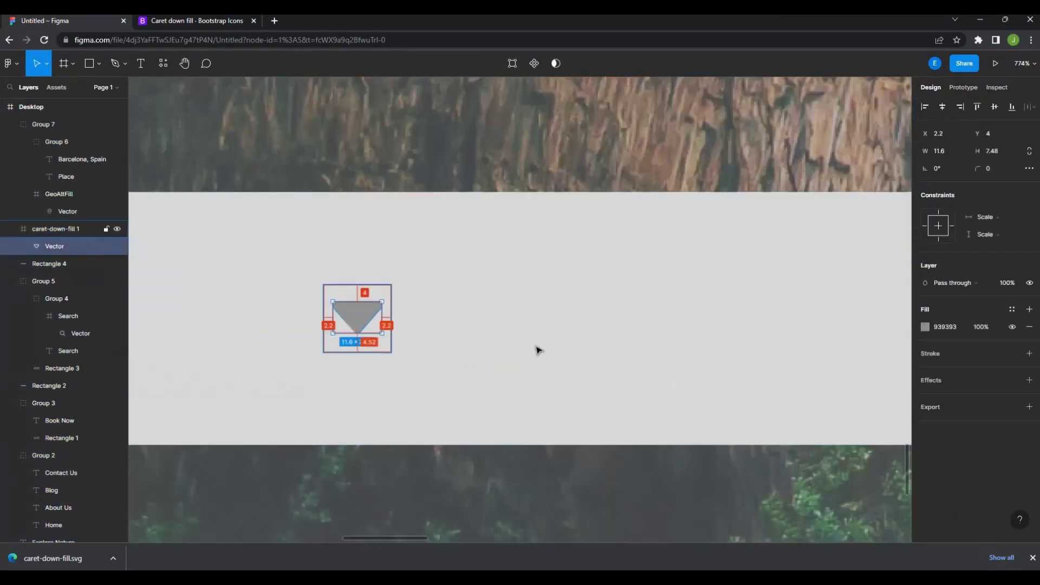
Draw a thin grey (939393) vertical divider rectangle, 39 high, beside the caret.
key("r")
left_click_drag(433, 217, 454, 352)
left_click(924, 344)
left_click(357, 314)
left_click(940, 151)
type("4")
key("Tab")
type("39")
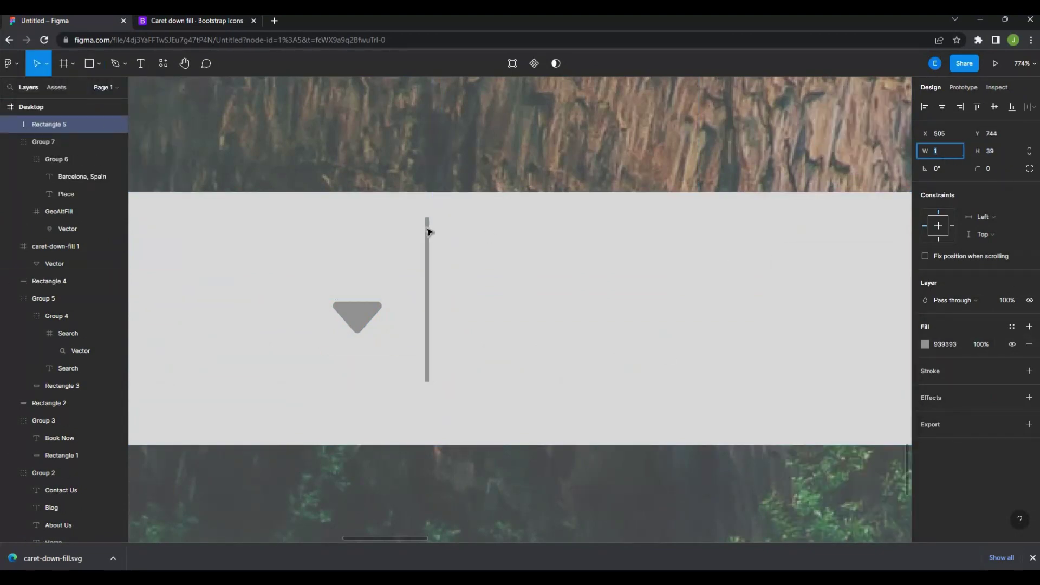
Select the Place field's pin, labels and caret together for grouping.
scroll(432, 438, "down", 3)
key("Escape")
scroll(432, 439, "down", 2)
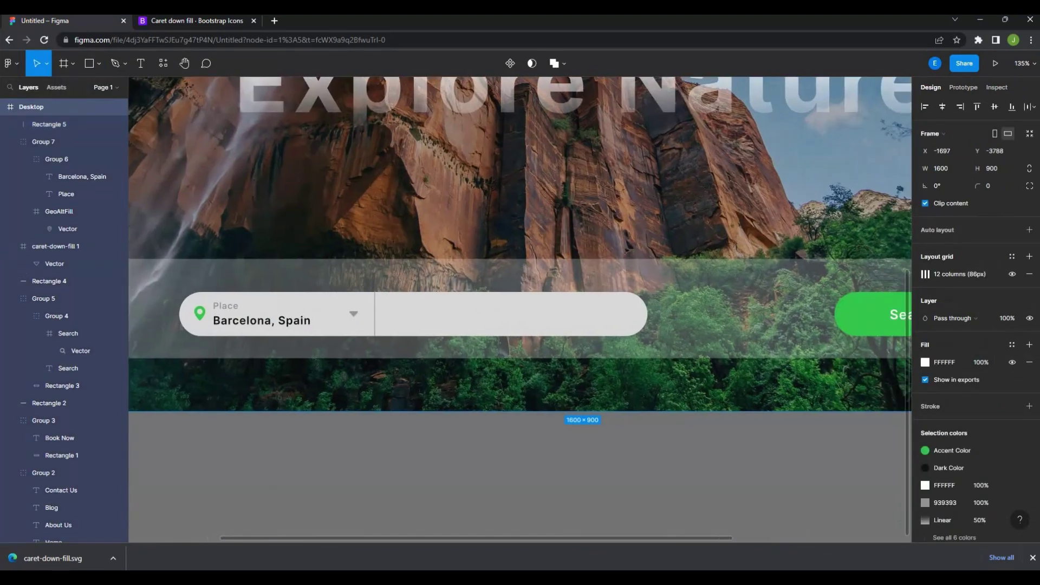
scroll(431, 438, "down", 2)
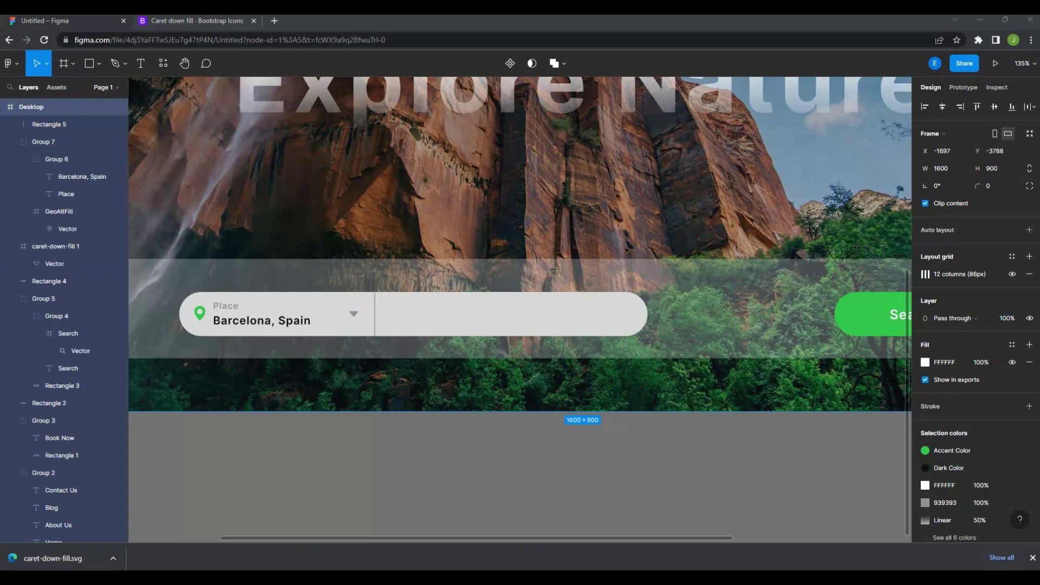
scroll(330, 360, "right", 2)
left_click(222, 331)
Group the Place field, duplicate it to the right, and retype it as Leisure Type / Walking Tour.
key("ctrl+g")
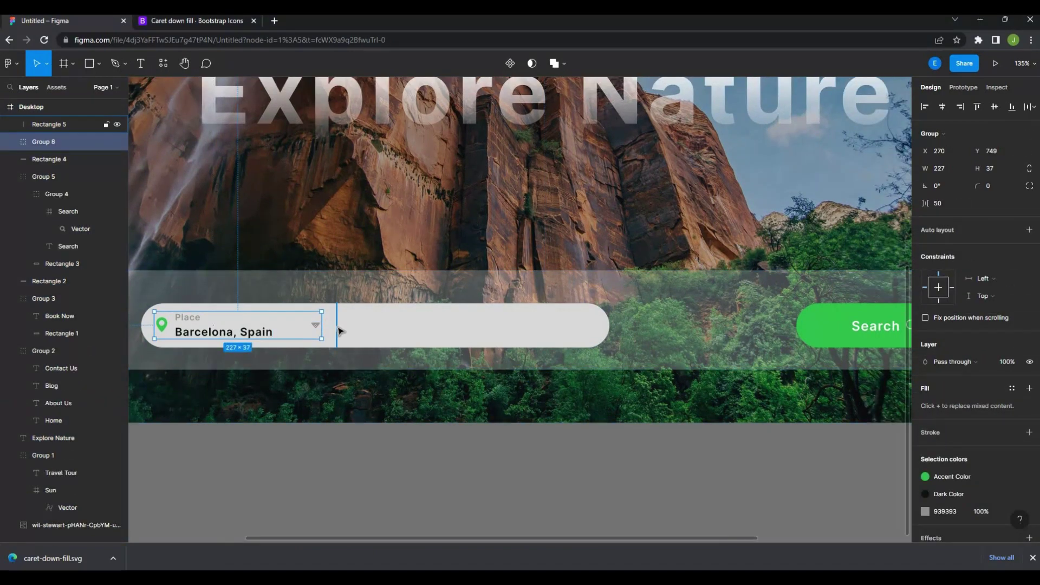
left_click(57, 159)
left_click_drag(189, 331, 382, 331)
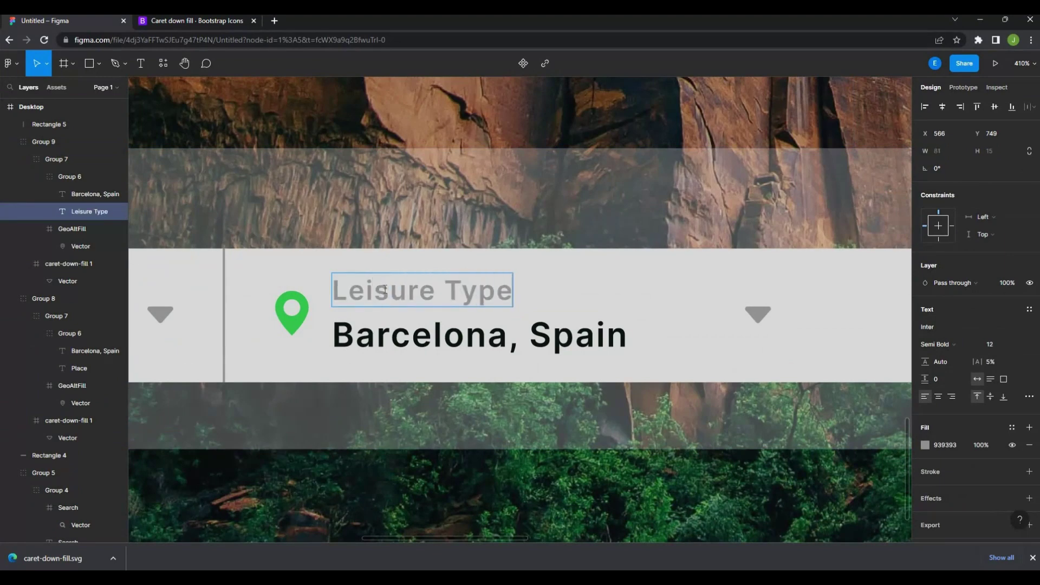
double_click(384, 289)
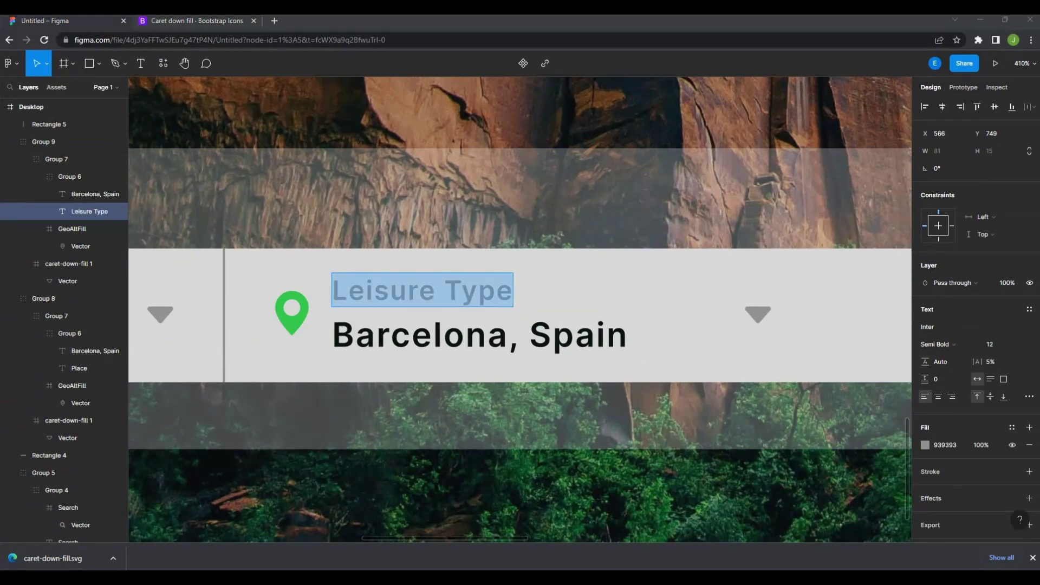
double_click(418, 343)
type("Walking Tour")
Drop a map icon from the Bootstrap Icons plugin onto the copied field.
key("ctrl+alt+p")
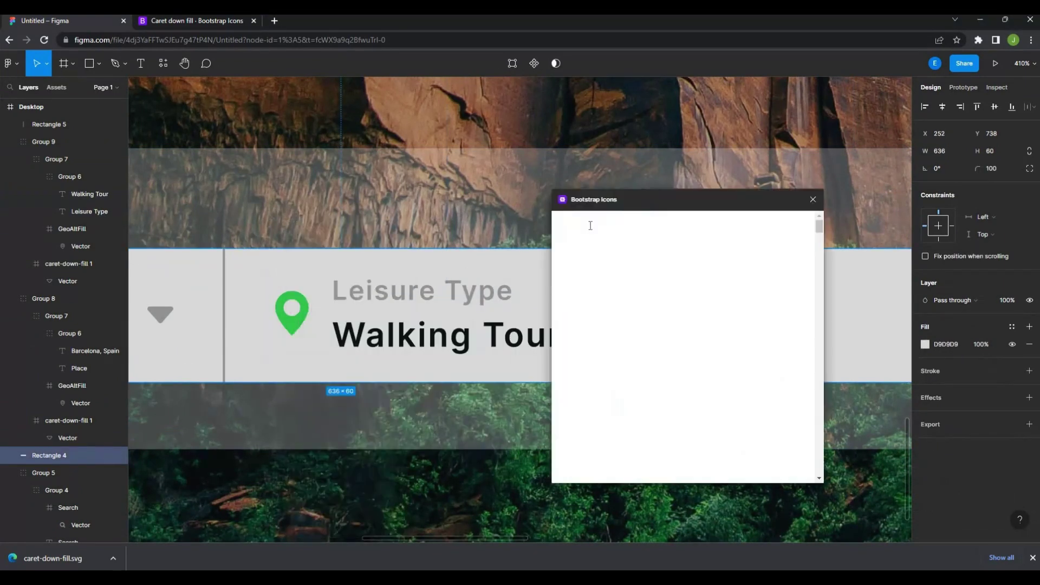
type("map")
left_click_drag(573, 253, 292, 321)
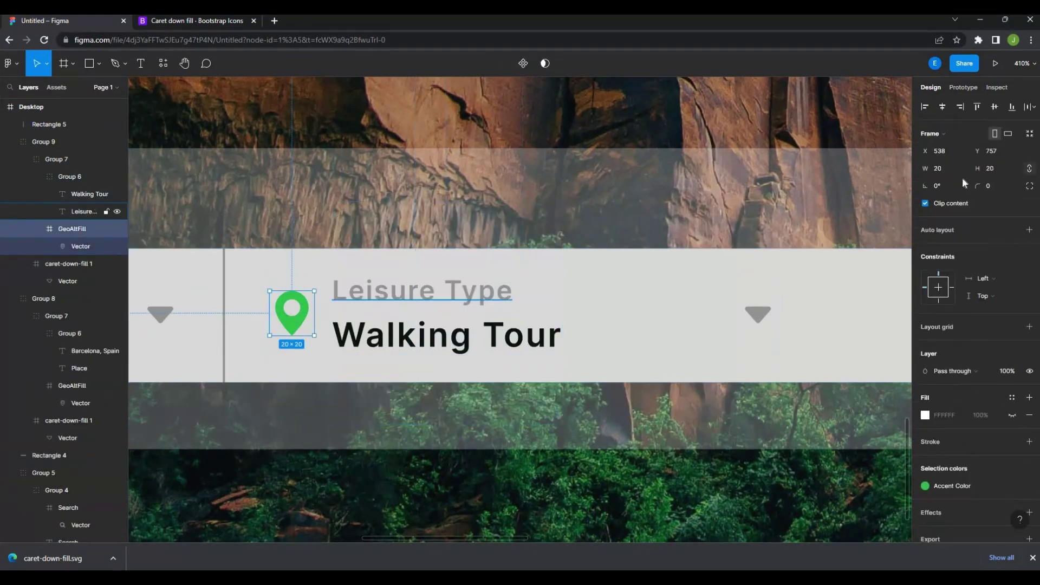
scroll(545, 483, "down", 10)
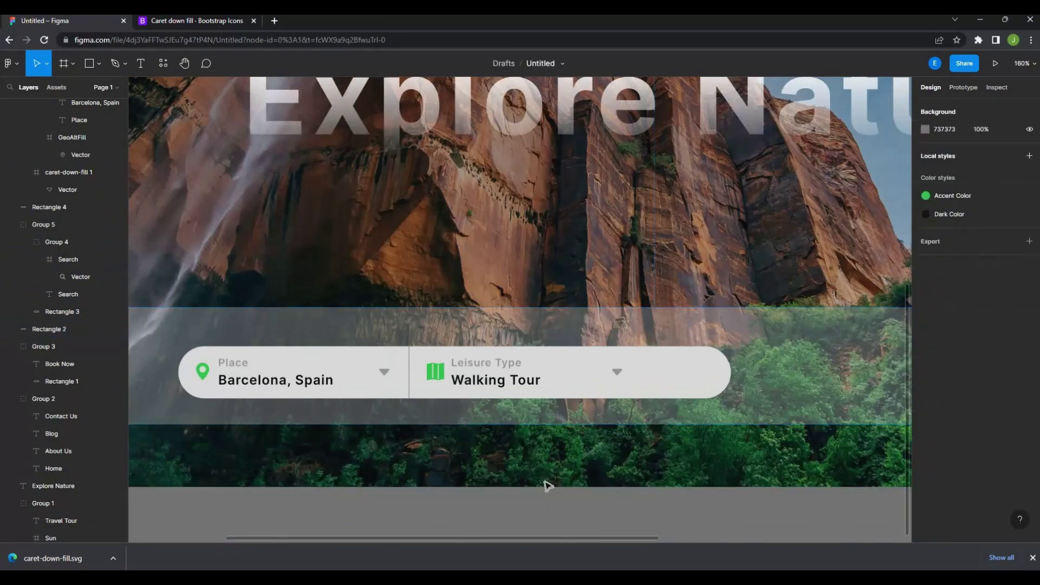
left_click_drag(445, 478, 398, 466)
scroll(398, 466, "down", 2)
scroll(380, 469, "up", 5)
Inspect the Leisure Type field's text group, contents, caret and label.
left_click(406, 352)
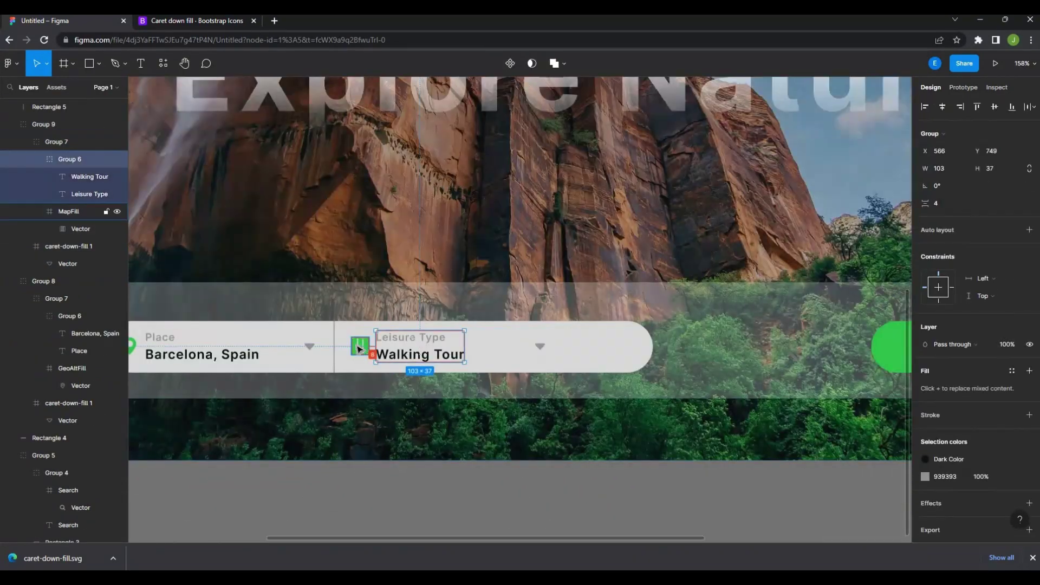
scroll(406, 351, "down", 2)
left_click(328, 354)
left_click(434, 348)
left_click(542, 349)
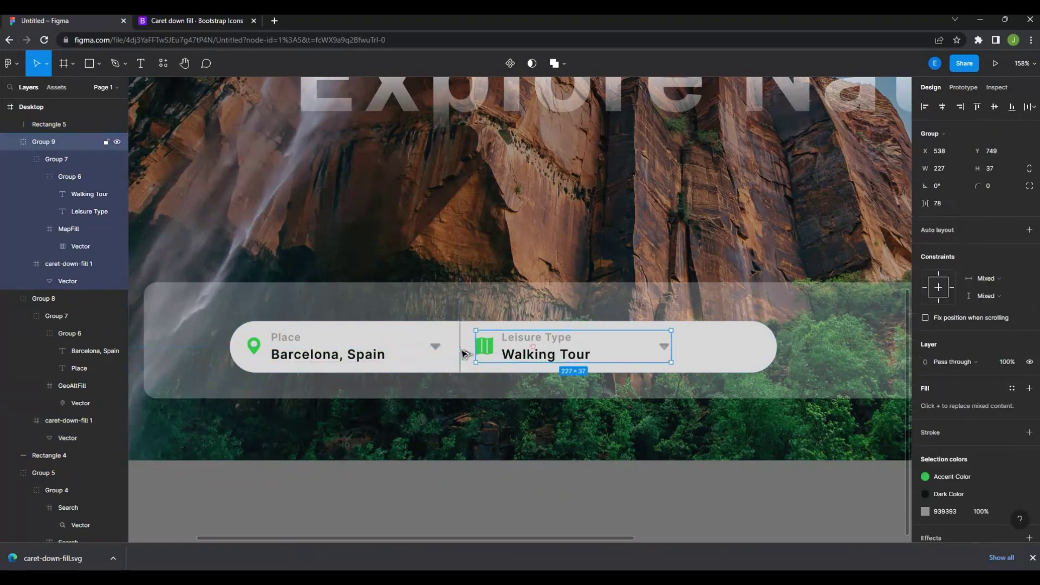
scroll(542, 350, "up", 3)
left_click(496, 352)
Select the search bar background, then deselect to review the two fields.
scroll(405, 445, "down", 5)
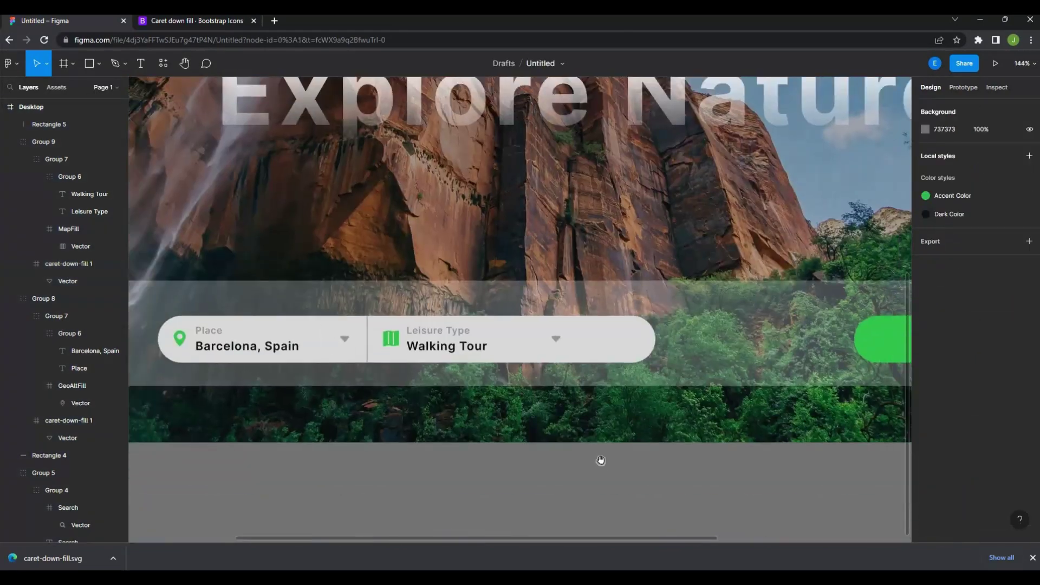
scroll(383, 352, "up", 1)
scroll(400, 476, "down", 1)
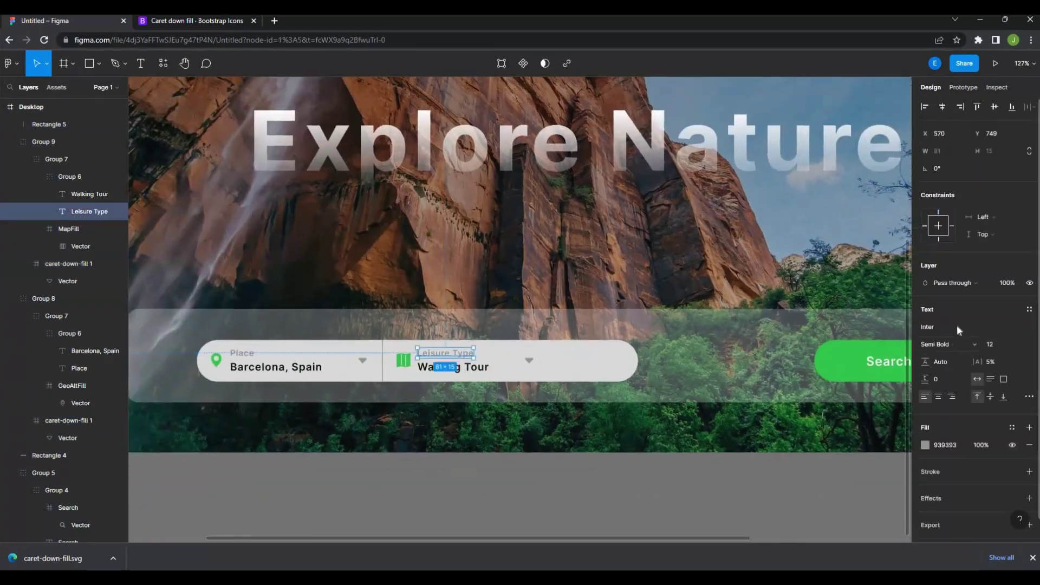
scroll(341, 371, "up", 2)
scroll(189, 343, "up", 2)
scroll(592, 444, "down", 3)
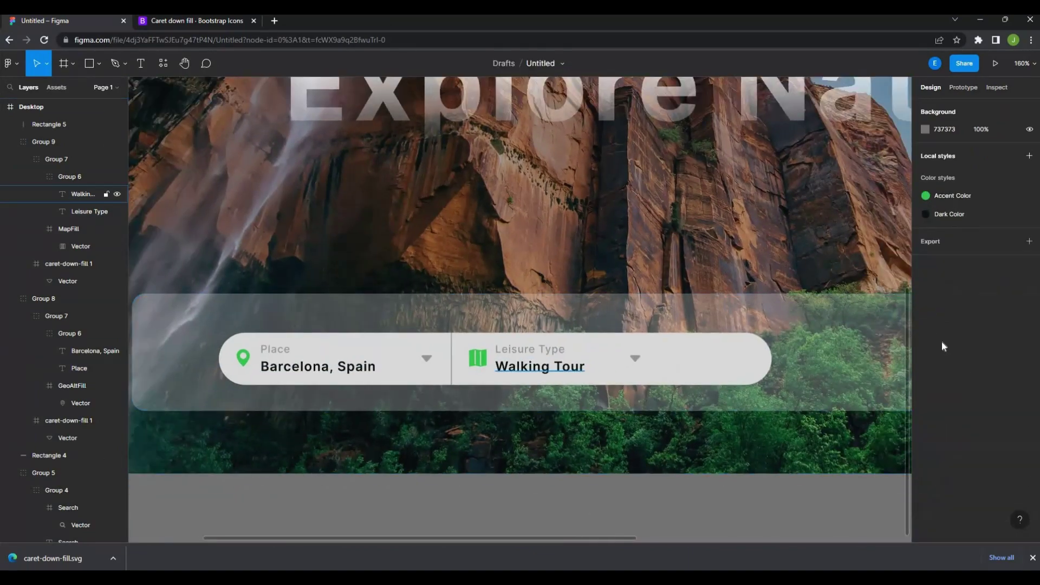
scroll(568, 432, "down", 2)
scroll(230, 365, "up", 4)
left_click(230, 365)
scroll(231, 366, "up", 3)
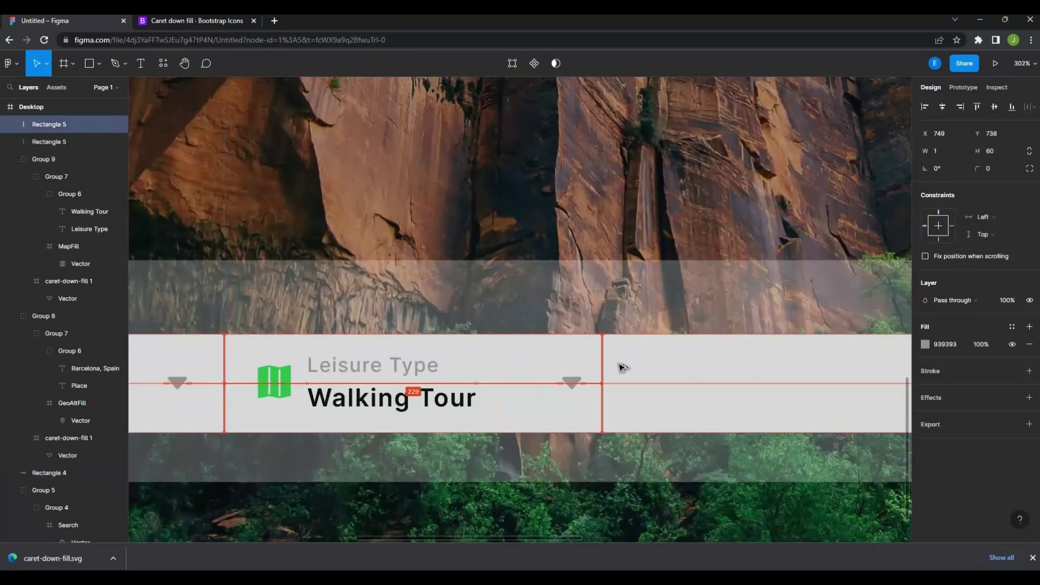
scroll(540, 453, "down", 6)
left_click(540, 454)
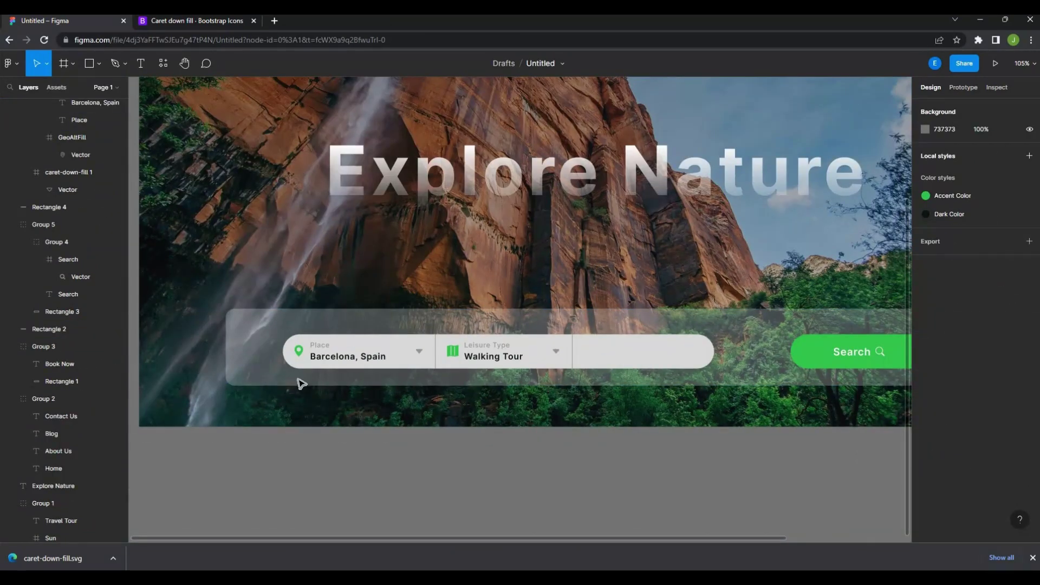
Check the fill colour of the Place location pin.
scroll(298, 351, "up", 5)
left_click(298, 351, "ctrl")
left_click(925, 326)
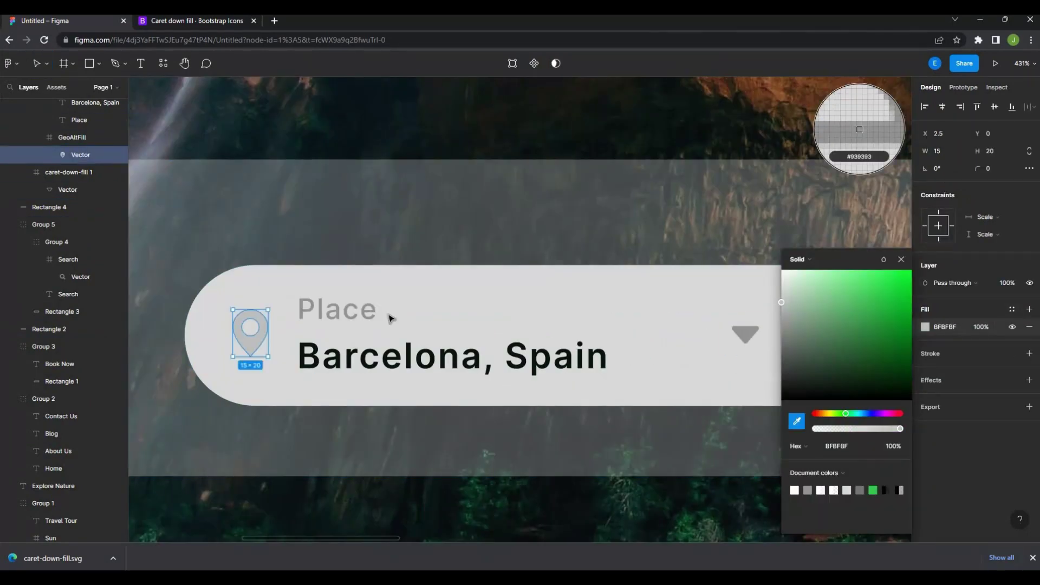
left_click(775, 317)
scroll(791, 381, "down", 2)
Select the green Search button and nudge it left with Shift+Left toward the Month field.
left_click(791, 381)
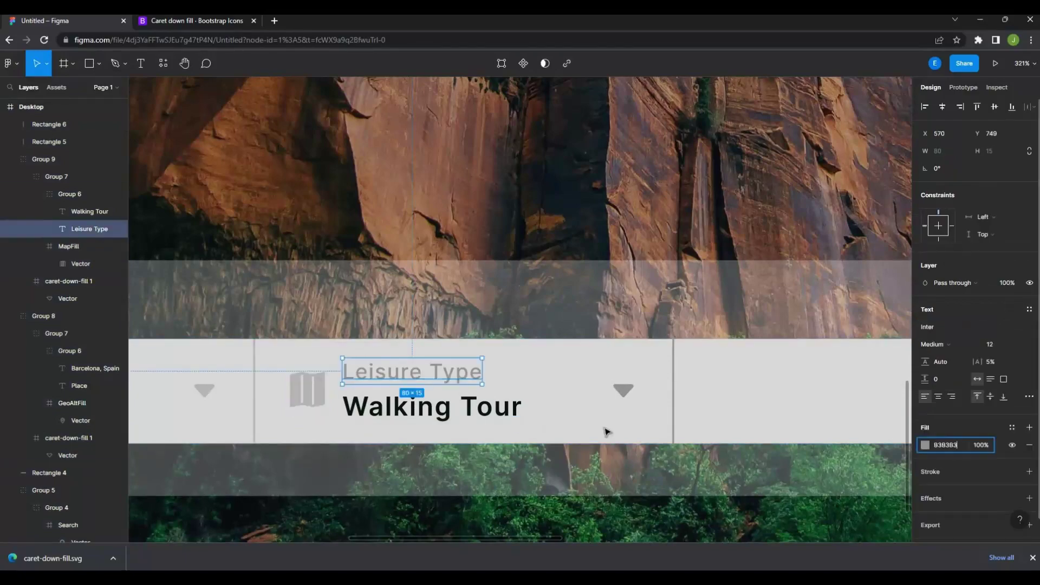
left_click(557, 411)
scroll(587, 420, "down", 2)
scroll(650, 368, "down", 4)
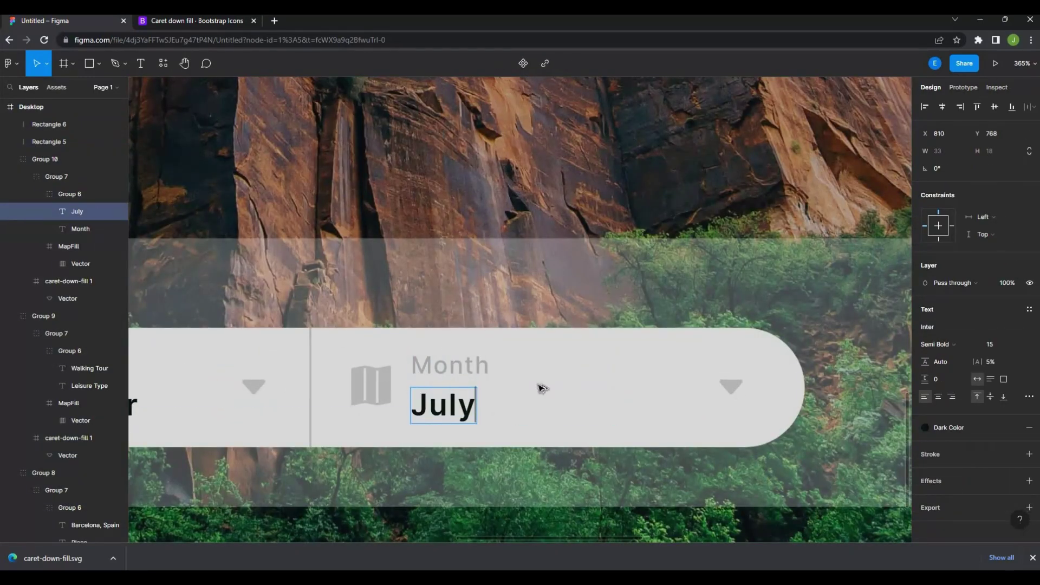
left_click(675, 387)
scroll(507, 422, "down", 5)
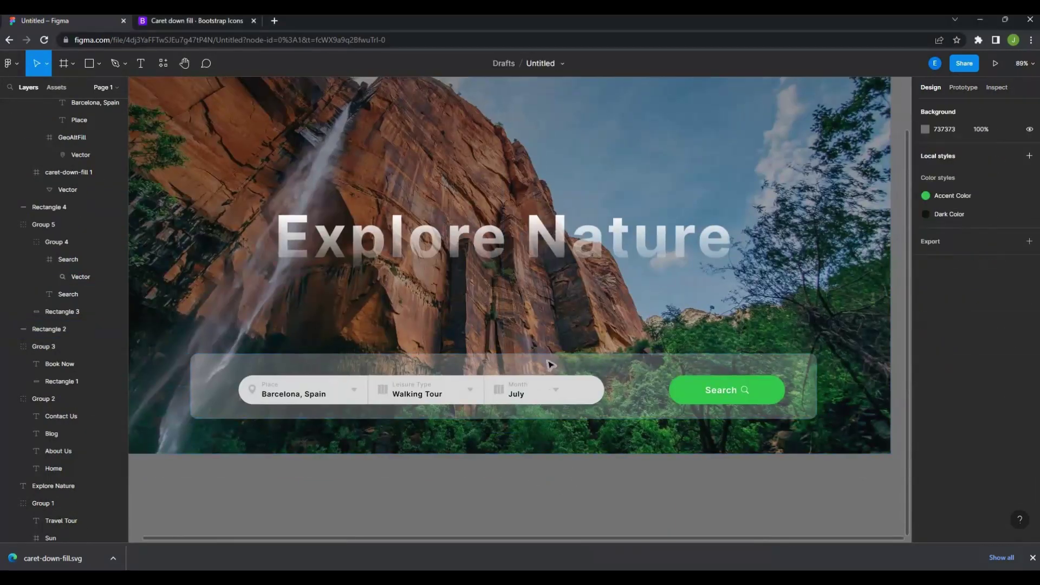
scroll(550, 363, "up", 3)
left_click(681, 357)
key("shift+Left")
key("shift+Left")
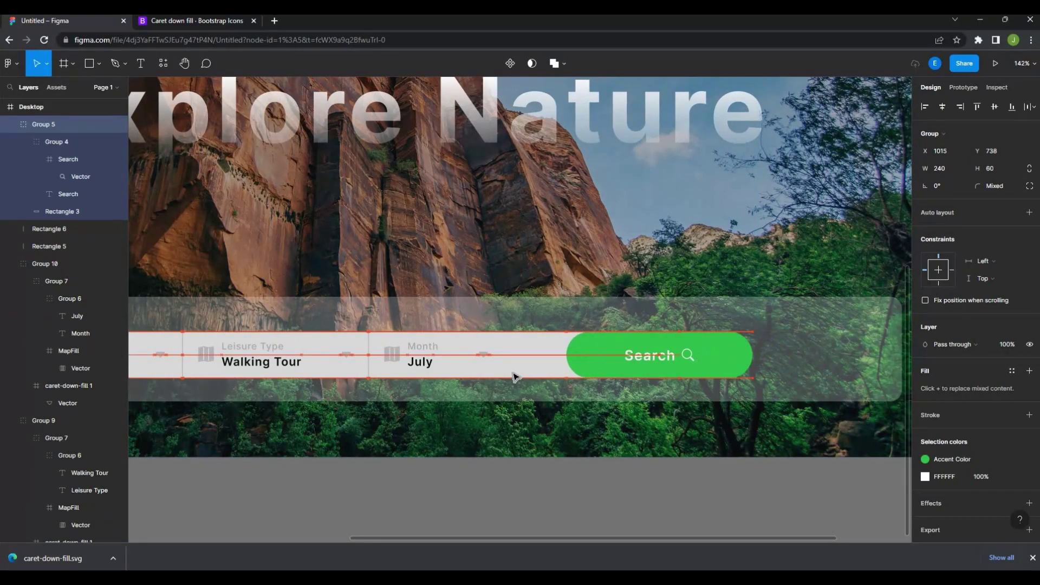
Nudge the Search button one more unit left and group it with all the search fields.
scroll(675, 363, "up", 3)
key("Left")
left_click(273, 346)
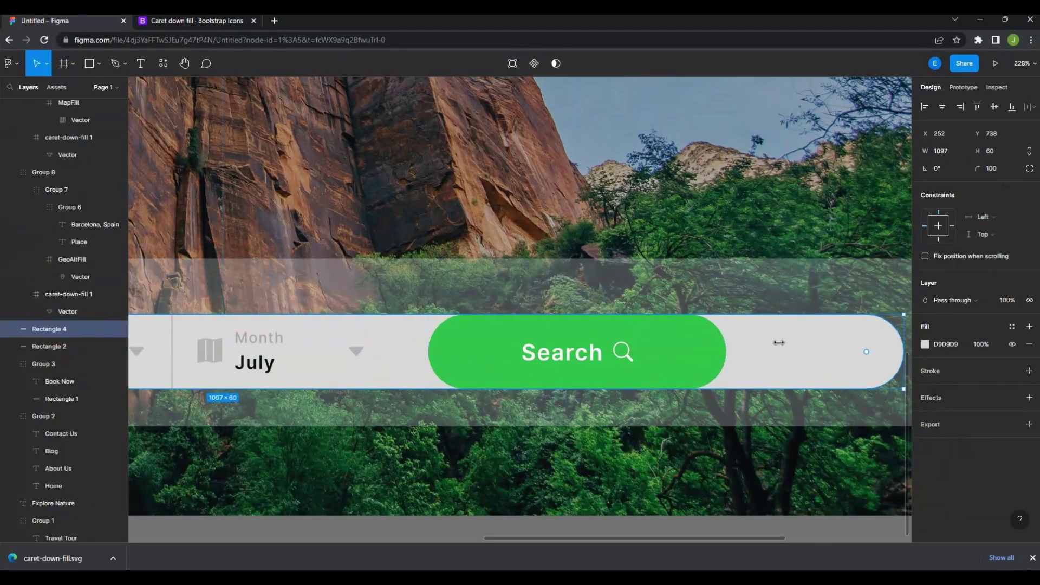
scroll(411, 379, "down", 3)
scroll(574, 379, "up", 2)
left_click_drag(609, 393, 322, 368)
left_click(323, 368, "shift")
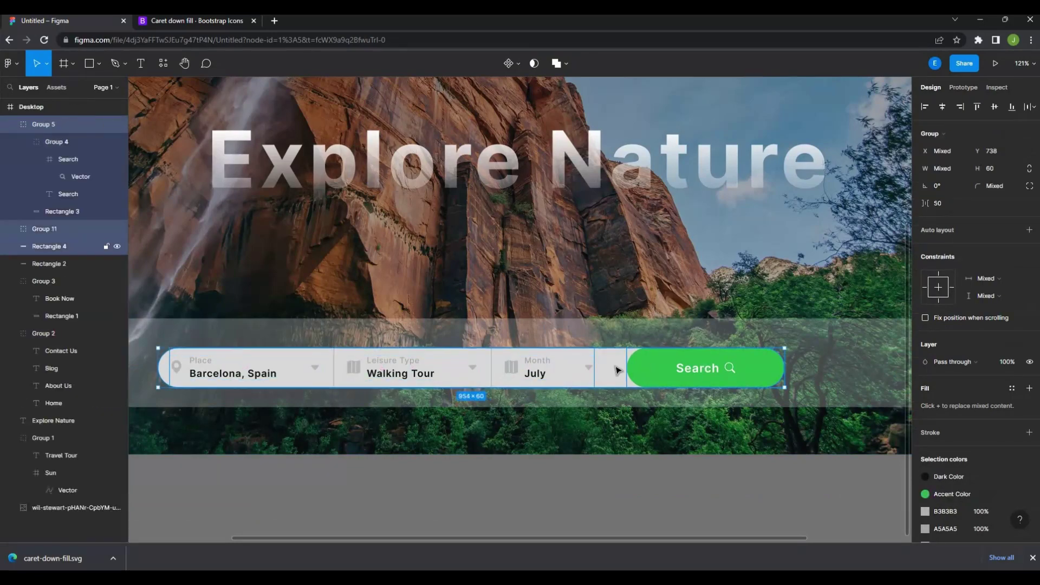
key("ctrl+g")
Narrow the translucent backing panel and centre the grouped search bar on it.
scroll(323, 373, "down", 2)
key("ctrl+shift+4")
left_click_drag(269, 395, 301, 395)
key("ctrl+shift+4")
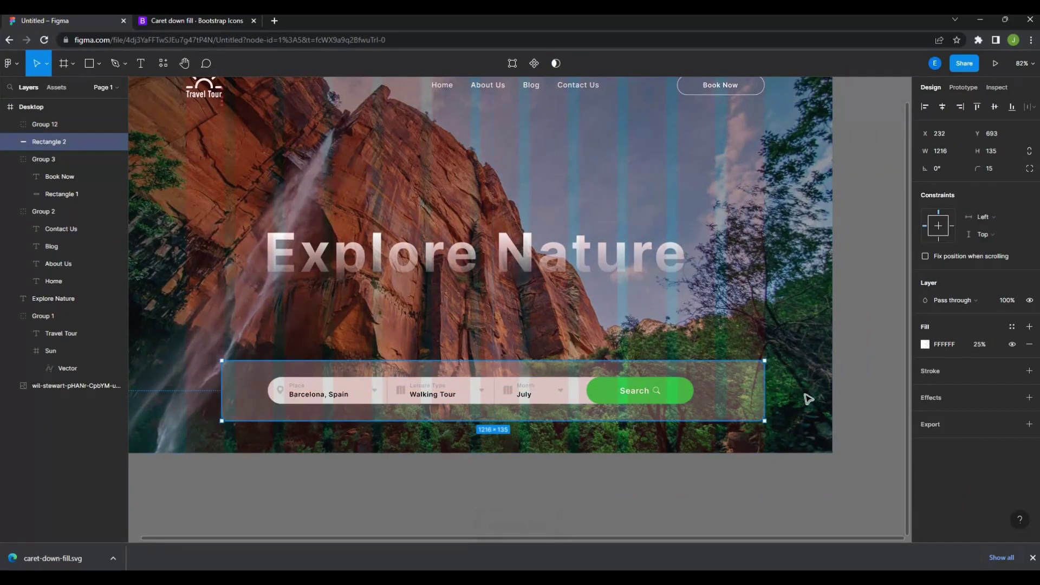
left_click_drag(552, 395, 533, 416)
scroll(533, 415, "up", 10)
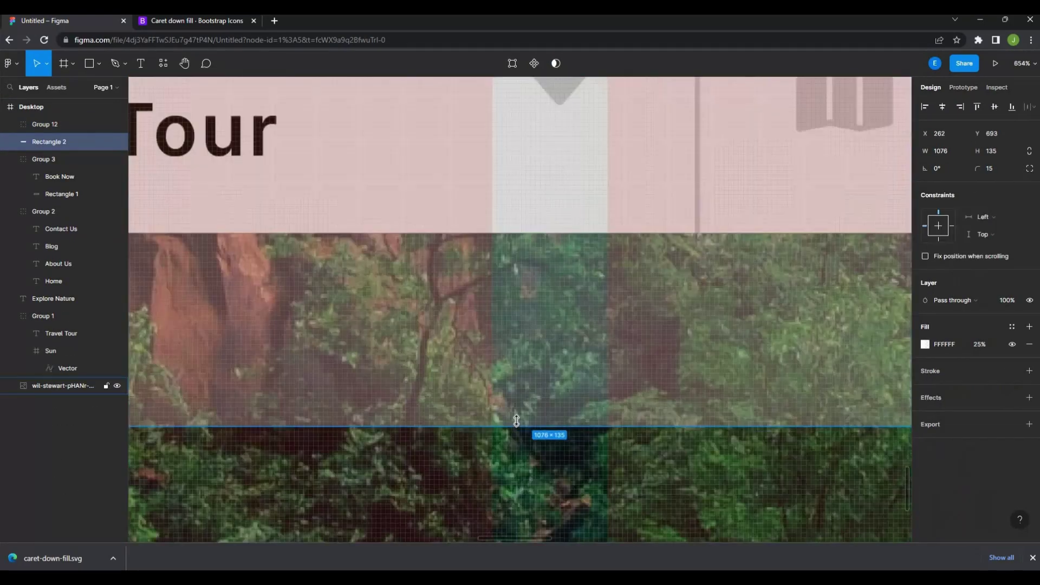
scroll(533, 416, "down", 10)
key("Escape")
key("ctrl+shift+4")
scroll(524, 457, "up", 2)
scroll(525, 458, "down", 2)
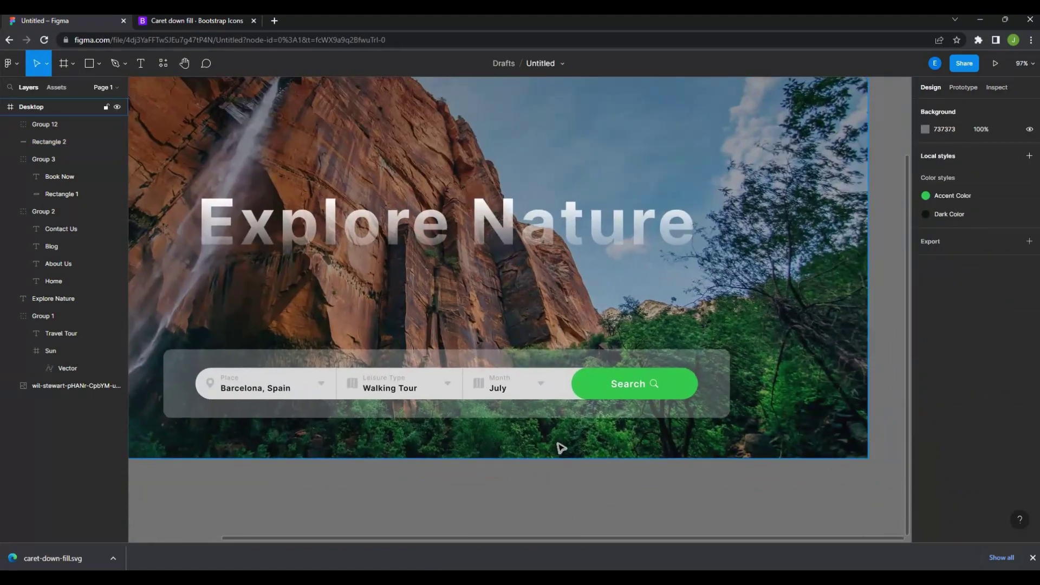
Select the Place field and the divider between Place and Leisure Type.
scroll(228, 430, "up", 3)
left_click(290, 383)
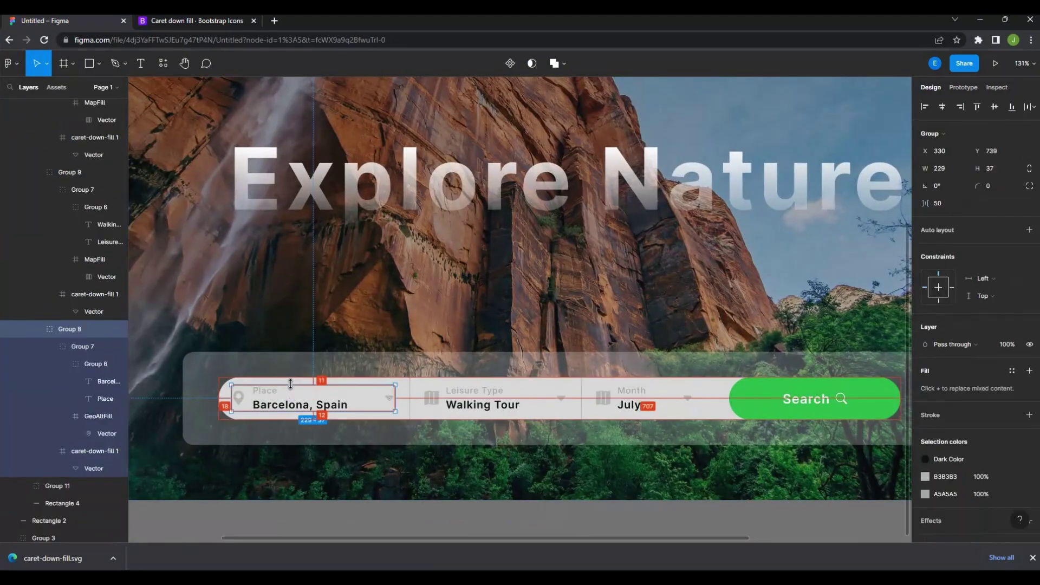
scroll(449, 396, "up", 5)
left_click(379, 385)
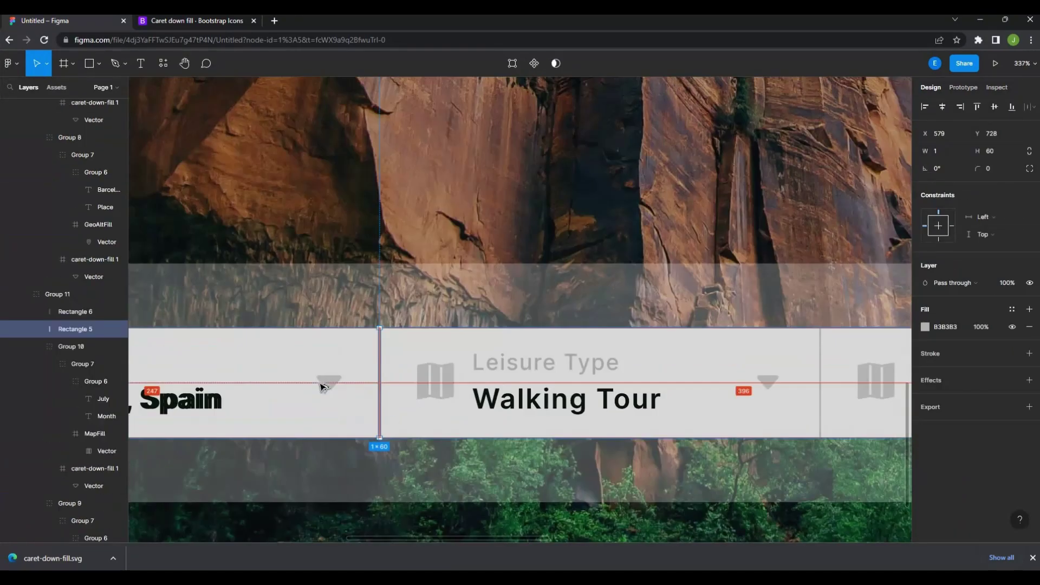
left_click(313, 390)
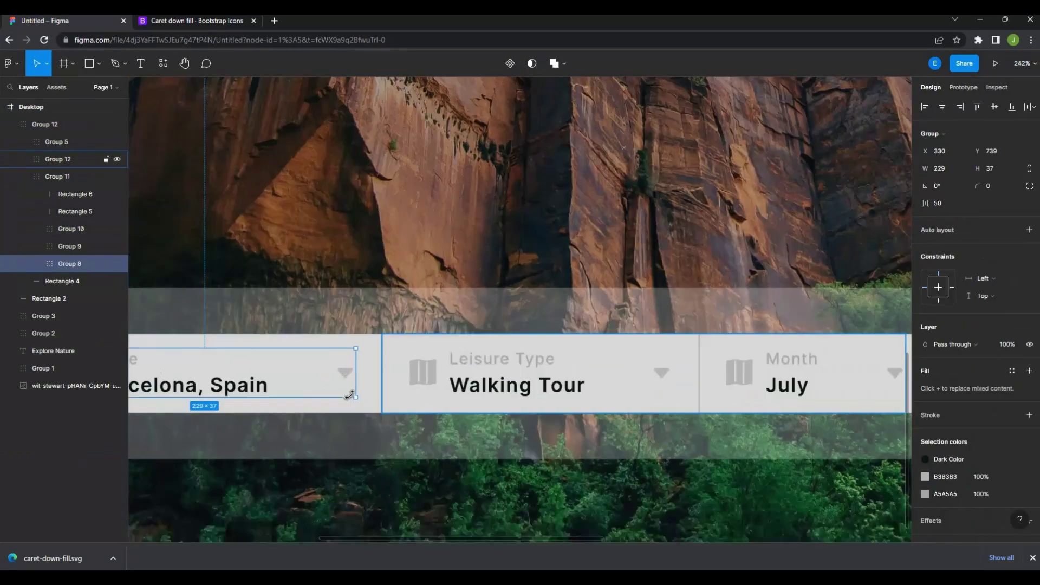
left_click(382, 379)
scroll(422, 404, "up", 3)
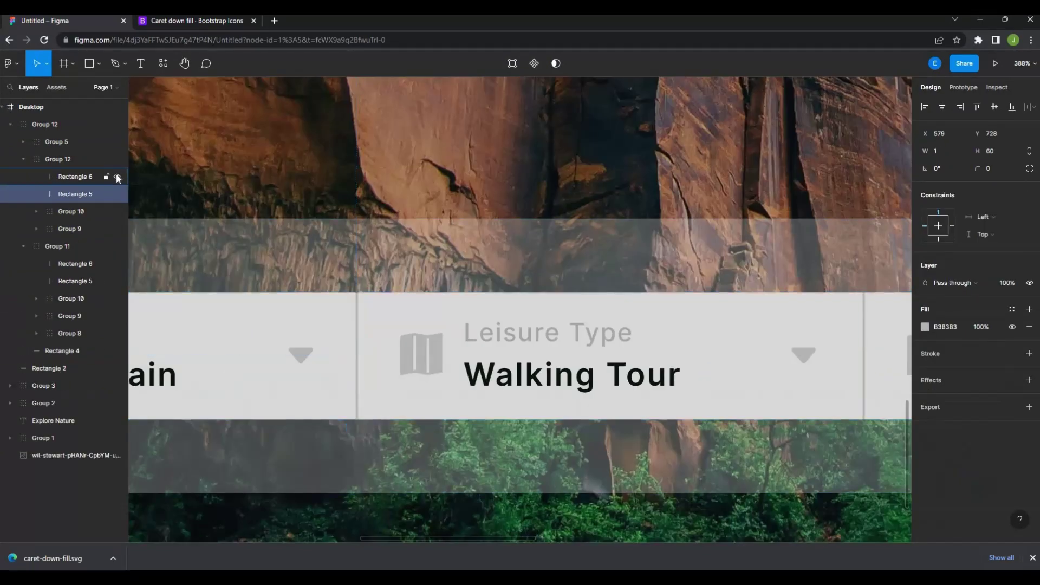
scroll(384, 336, "down", 5)
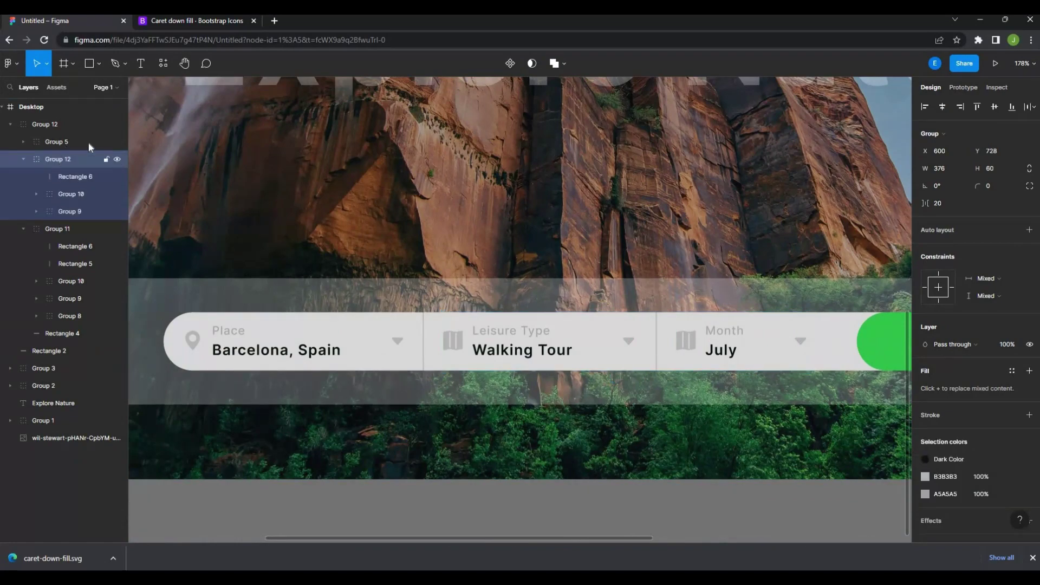
Select the stray nested Group 12 and a divider inside it in the Layers panel.
left_click(89, 143)
left_click(76, 194)
scroll(548, 368, "up", 3)
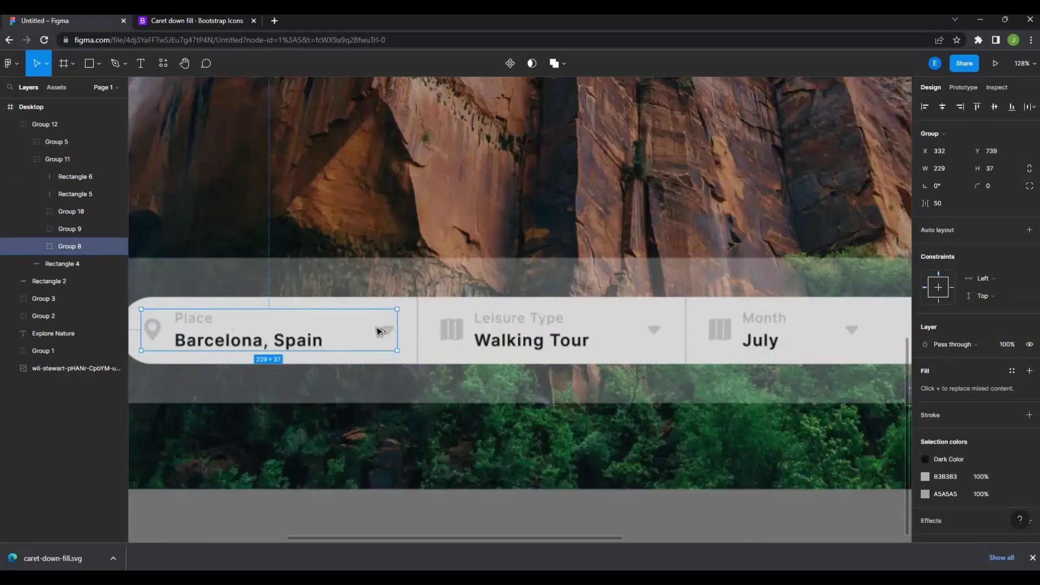
scroll(548, 368, "up", 2)
scroll(433, 313, "right", 5)
key("Tab")
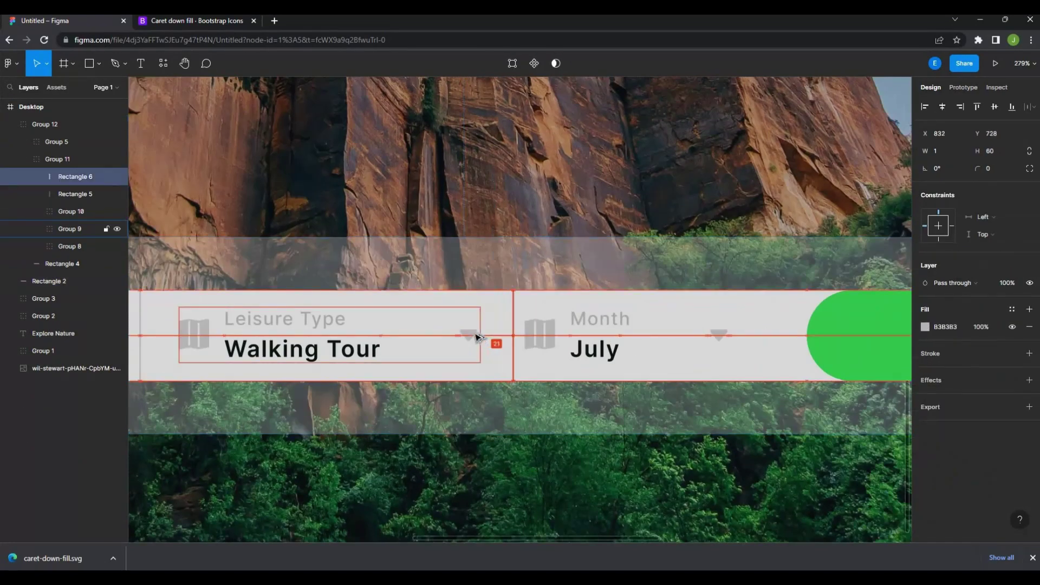
Insert the Bootstrap Icons calendar icon (search 'cale') over the Month field at 20% opacity.
right_click(498, 221)
left_click(541, 429)
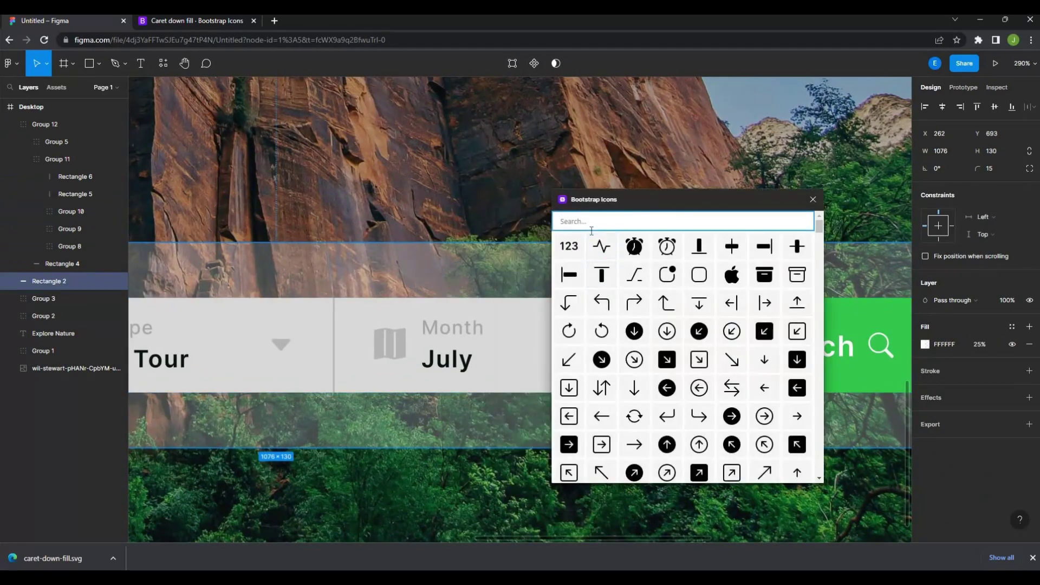
type("cale")
left_click(738, 302)
left_click(391, 342, "ctrl")
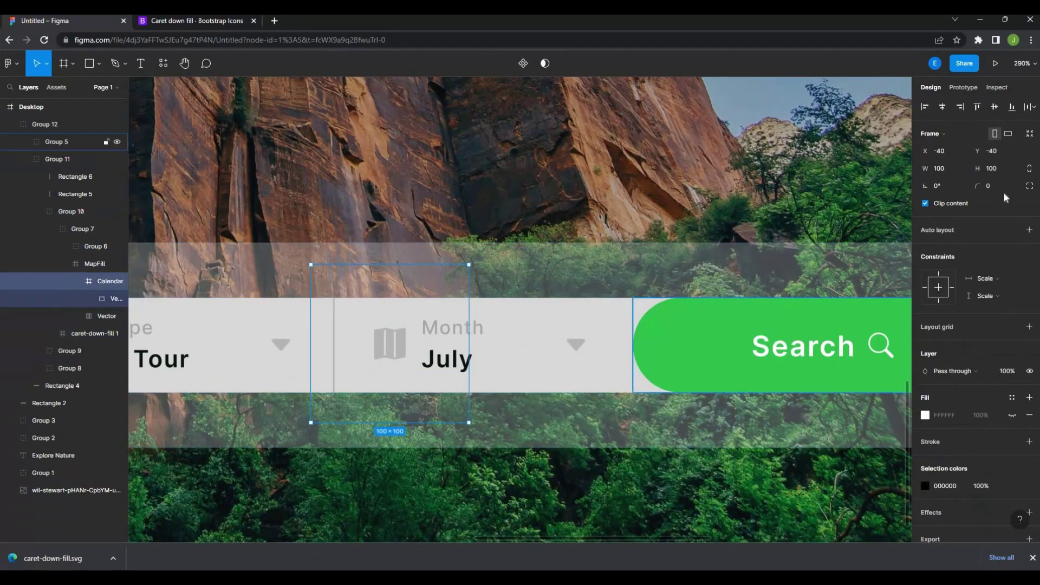
key("2")
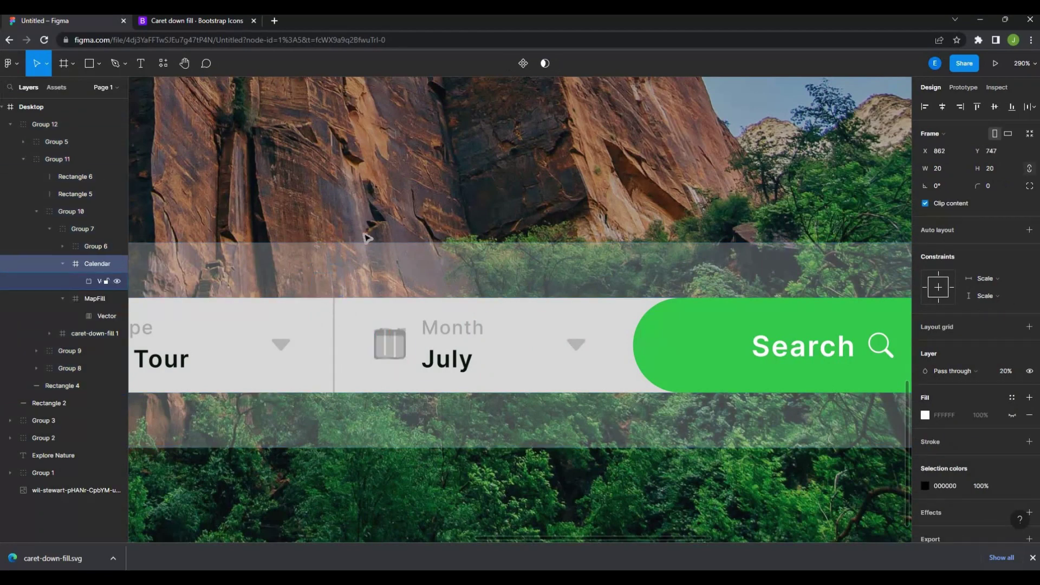
scroll(367, 238, "down", 5)
scroll(379, 282, "right", 3)
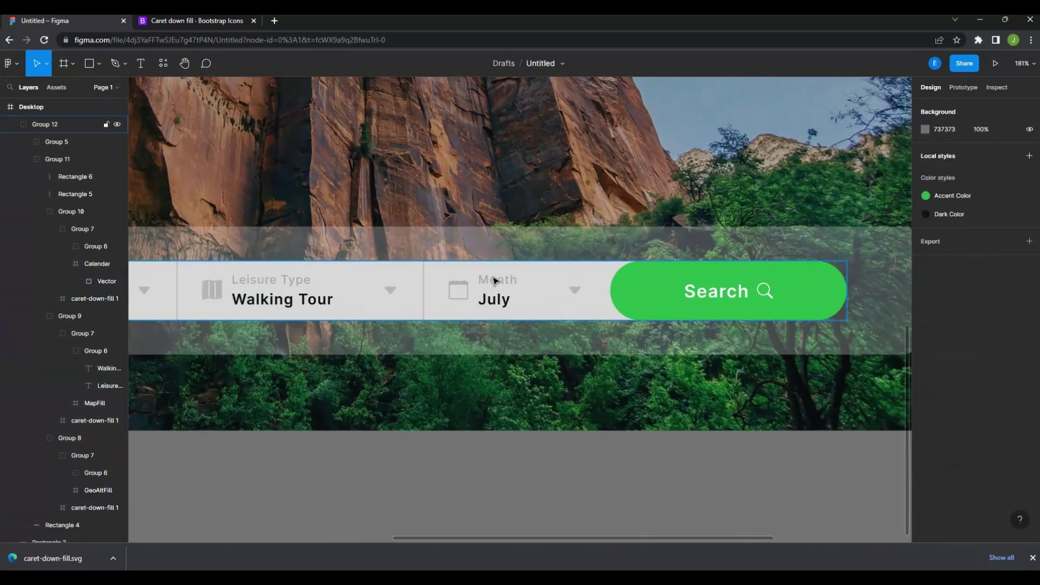
Select the pill-shaped search-bar background with its translucent panel and group them, centred under the headline.
left_click(495, 281)
scroll(494, 281, "down", 3)
left_click(548, 349)
scroll(548, 348, "up", 5)
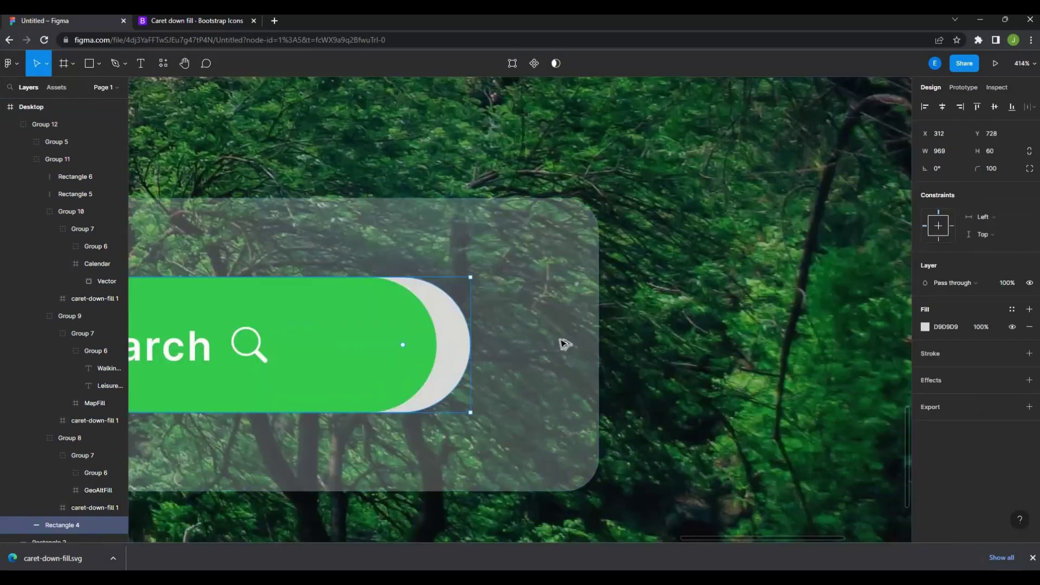
left_click(553, 368, "shift")
scroll(540, 388, "down", 10)
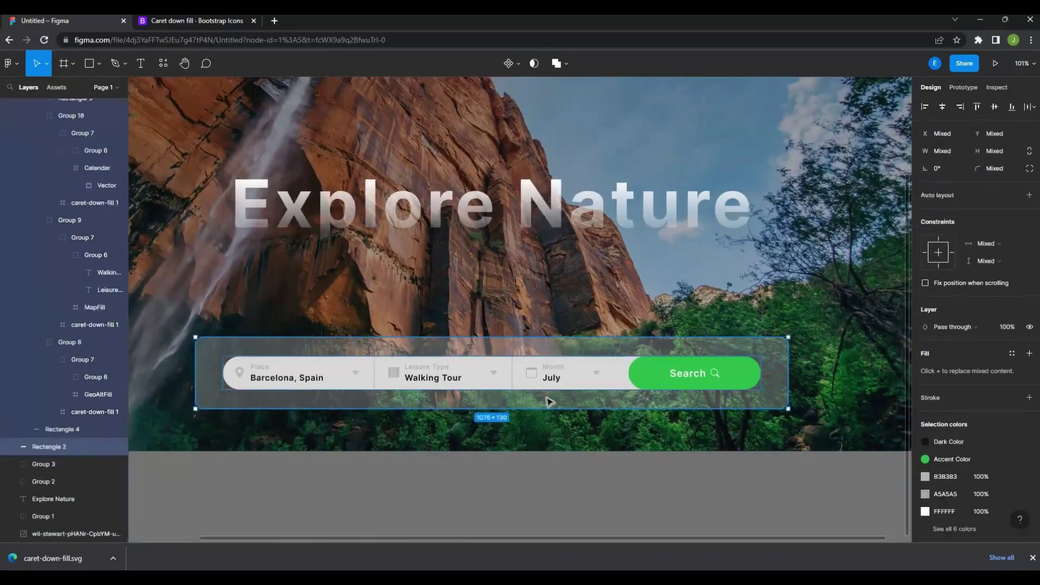
scroll(548, 483, "down", 2)
left_click(549, 483)
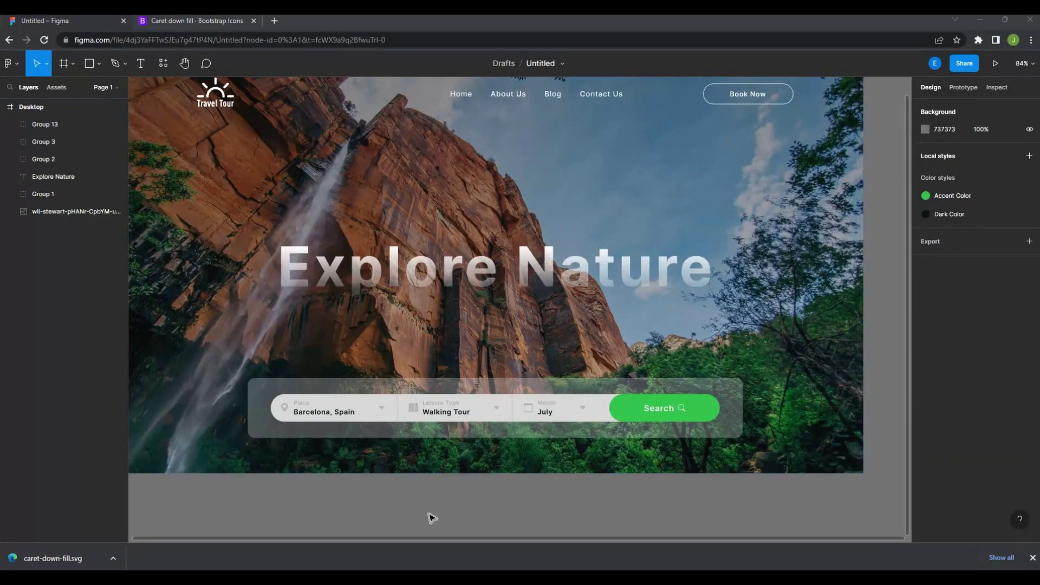
left_click(479, 267)
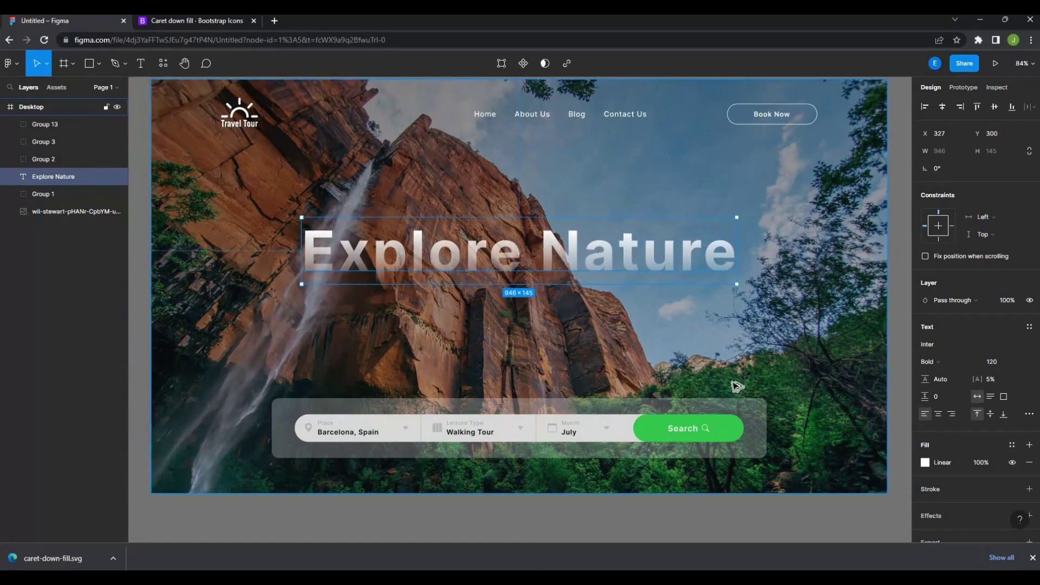
Draw a white circle on the left of the hero plus a second circle for its outer ring.
left_click(755, 415)
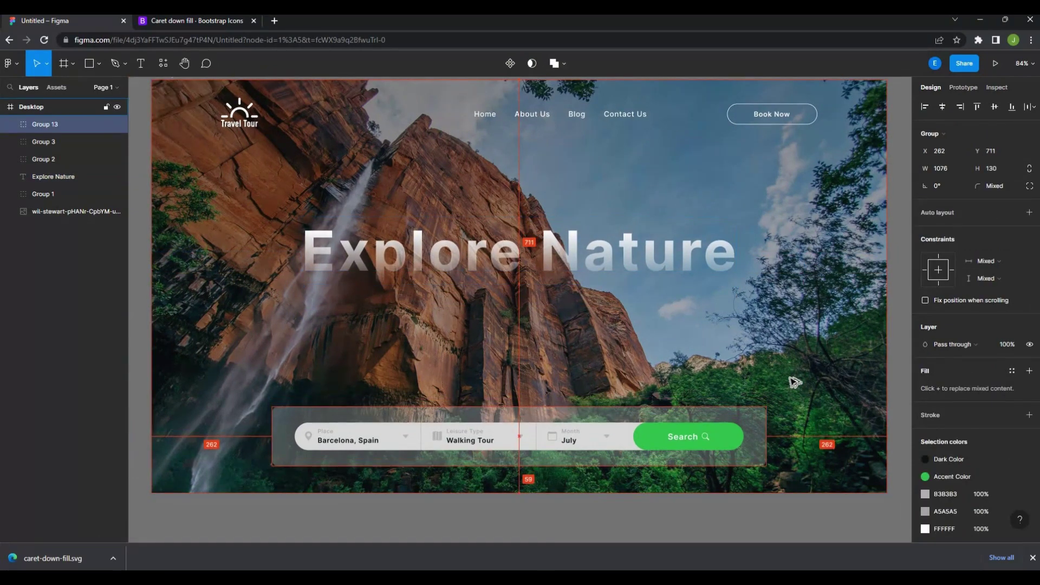
scroll(303, 325, "up", 2)
key("o")
mouse_move(276, 288)
left_mouse_down()
mouse_move(318, 330)
mouse_move(386, 344)
mouse_move(271, 347)
left_mouse_up()
key("ctrl+shift+4")
key("shift+0")
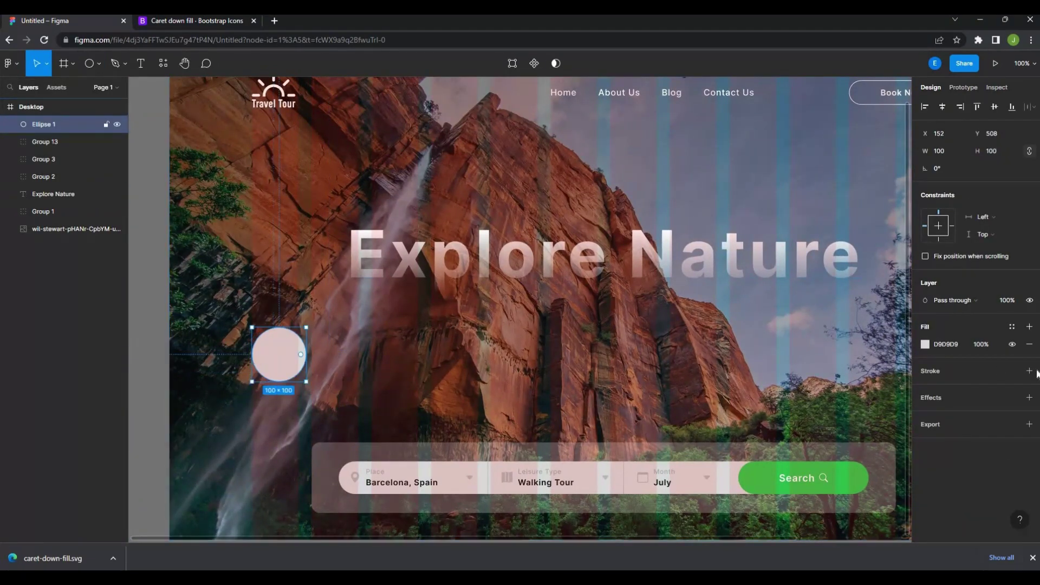
left_click(924, 344)
scroll(325, 379, "up", 5)
left_click_drag(330, 402, 352, 402)
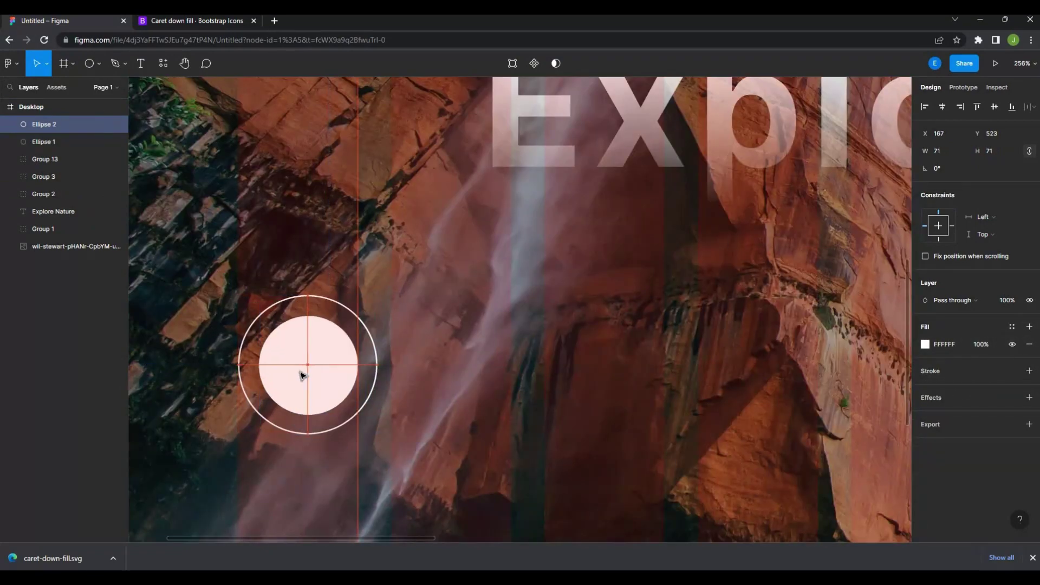
scroll(370, 416, "up", 3)
key("Escape")
scroll(457, 356, "down", 8)
scroll(364, 279, "down", 4)
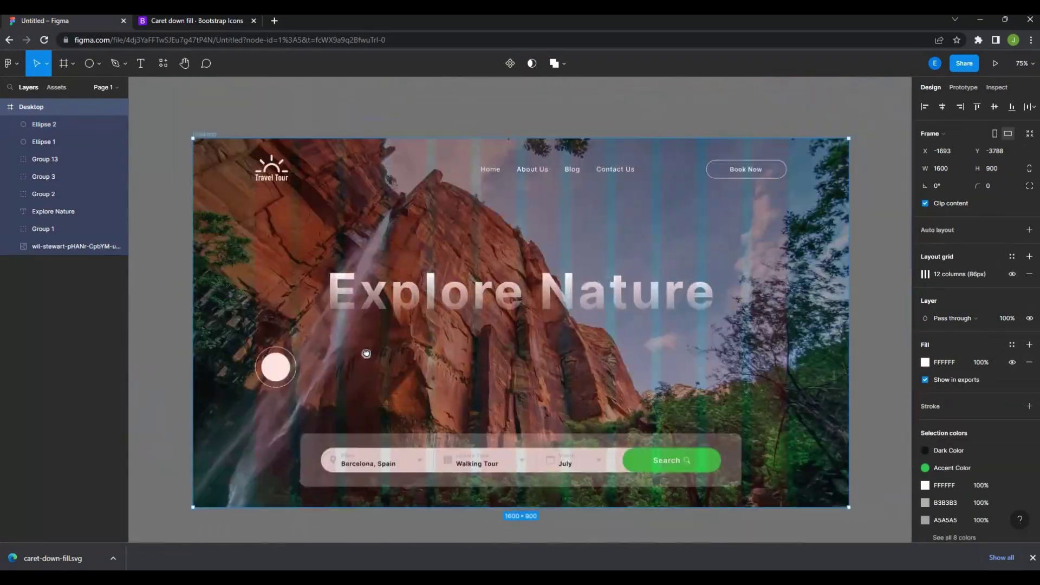
scroll(310, 387, "up", 2)
key("ctrl+shift+4")
Check the fill colour of the pill-shaped search-bar background.
left_click(385, 468, "ctrl")
left_click(926, 332)
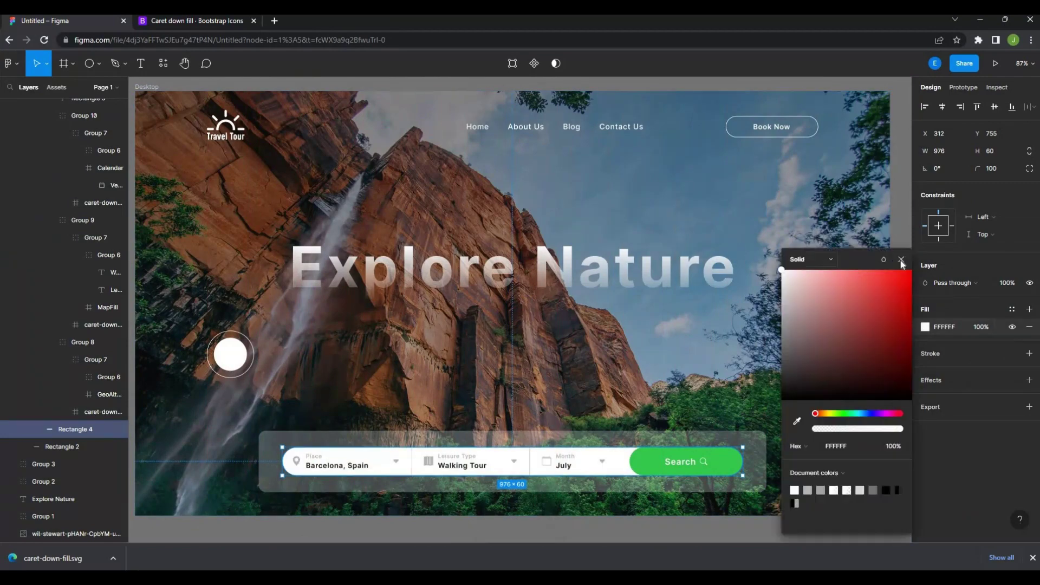
left_click(448, 349)
scroll(448, 350, "left", 2)
scroll(312, 364, "up", 2)
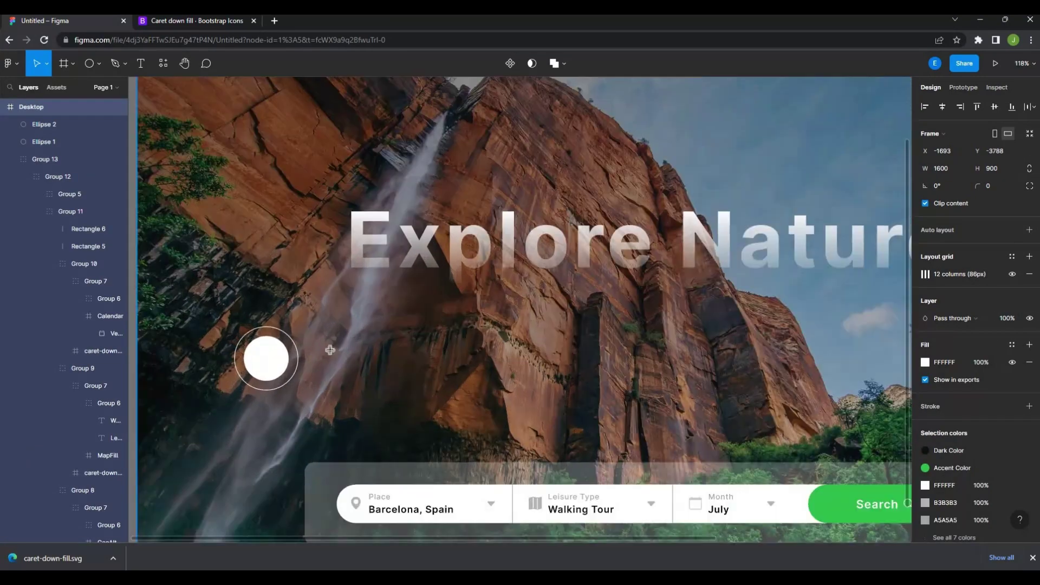
Add a 'Watch Video' label beside the circle at font size 20.
key("t")
left_click(332, 345)
type("w")
key("Escape")
type("ideo")
key("ctrl+a")
left_click(991, 361)
type("20")
key("Return")
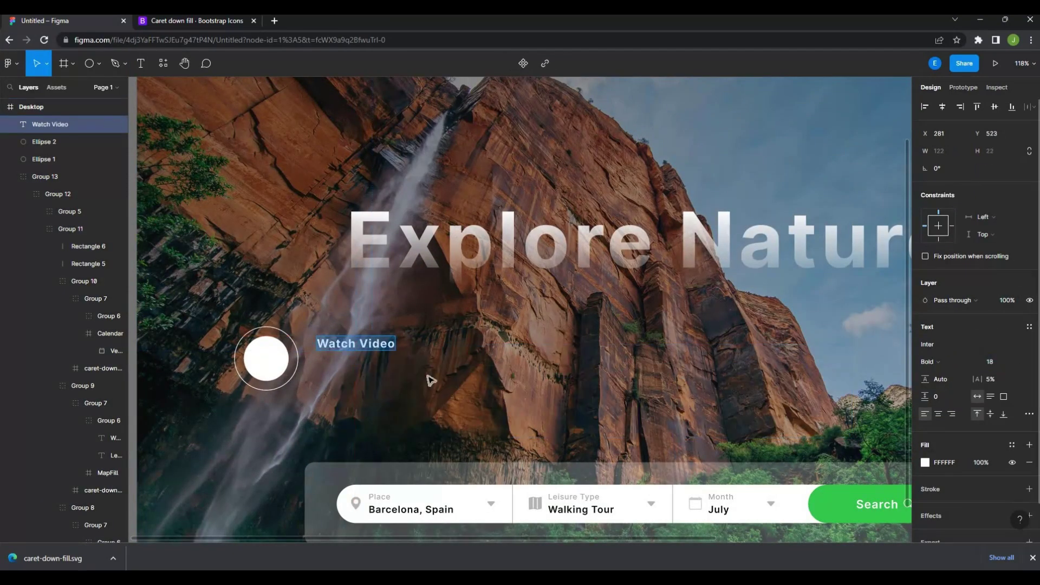
Set the '2:55' duration text to font size 18.
scroll(363, 374, "up", 3)
type("18")
key("Return")
scroll(396, 357, "left", 2)
scroll(396, 356, "up", 1)
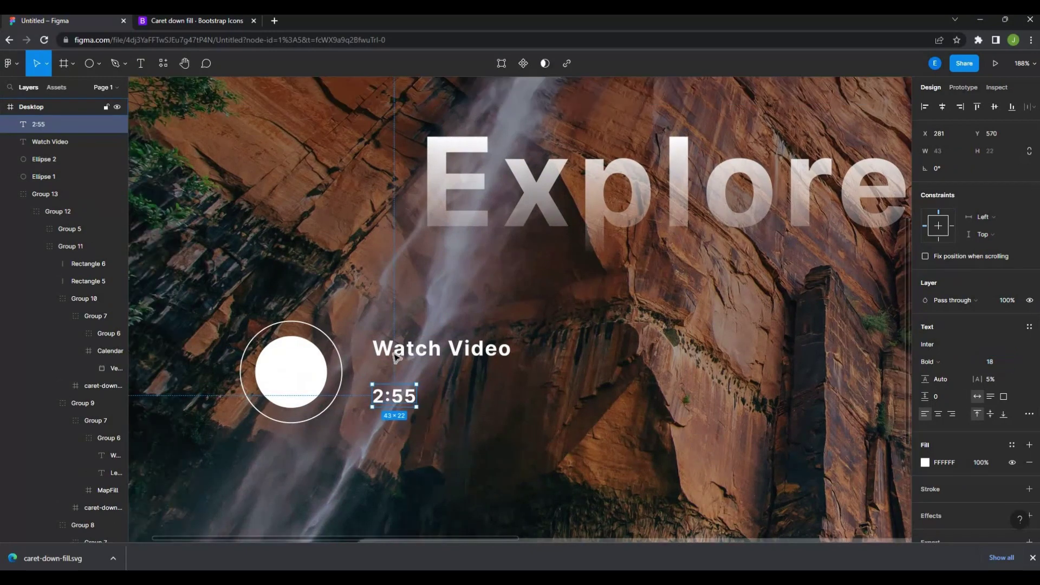
left_click(948, 362)
key("Escape")
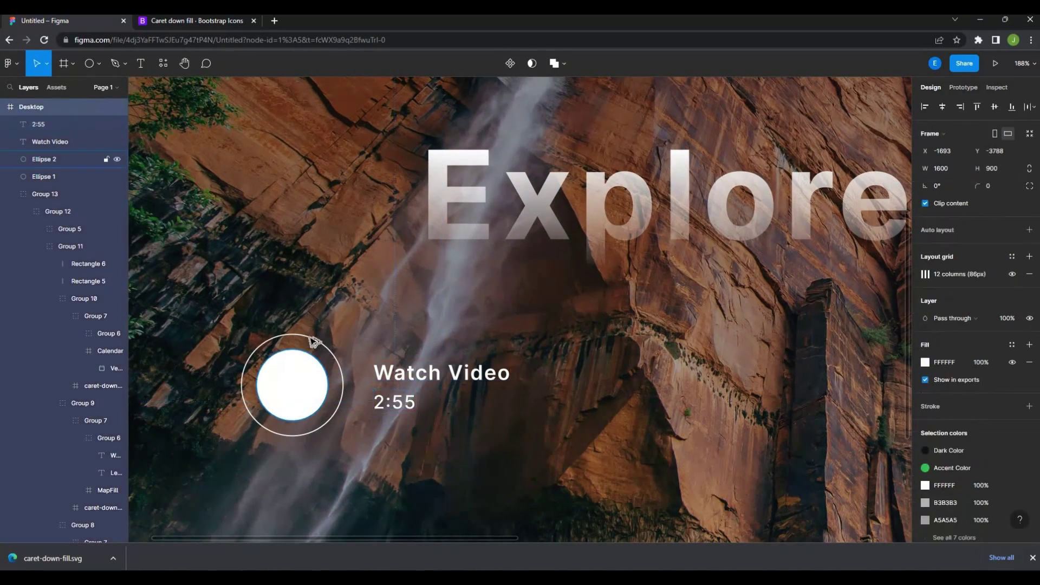
Insert a play icon from the Bootstrap Icons plugin and place it on the white circle.
right_click(295, 190)
left_click(467, 347)
left_click(608, 248)
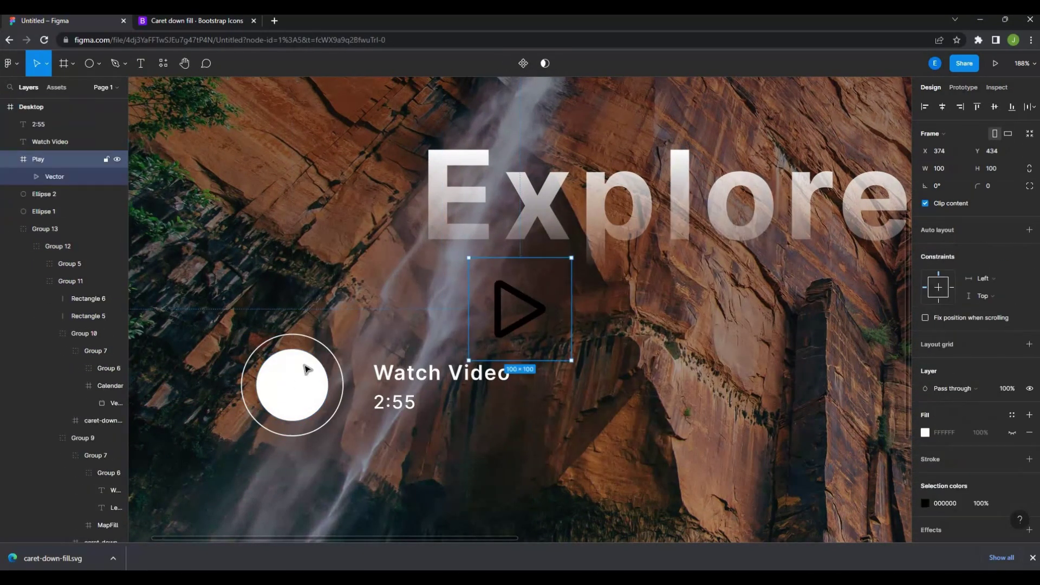
left_click_drag(517, 309, 294, 383)
scroll(329, 364, "up", 5)
left_click_drag(420, 443, 416, 438)
scroll(596, 274, "down", 2)
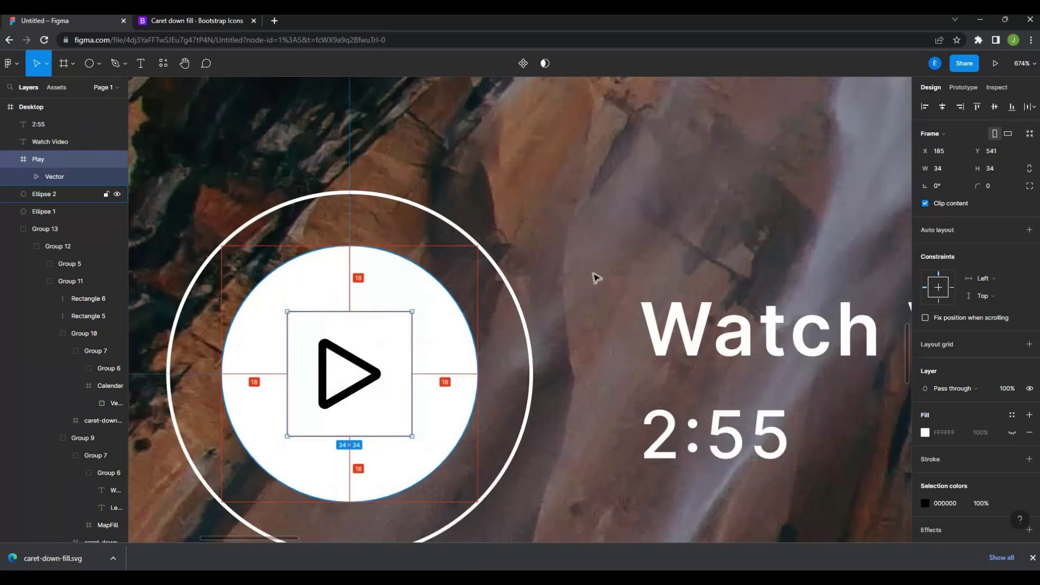
scroll(439, 372, "down", 1)
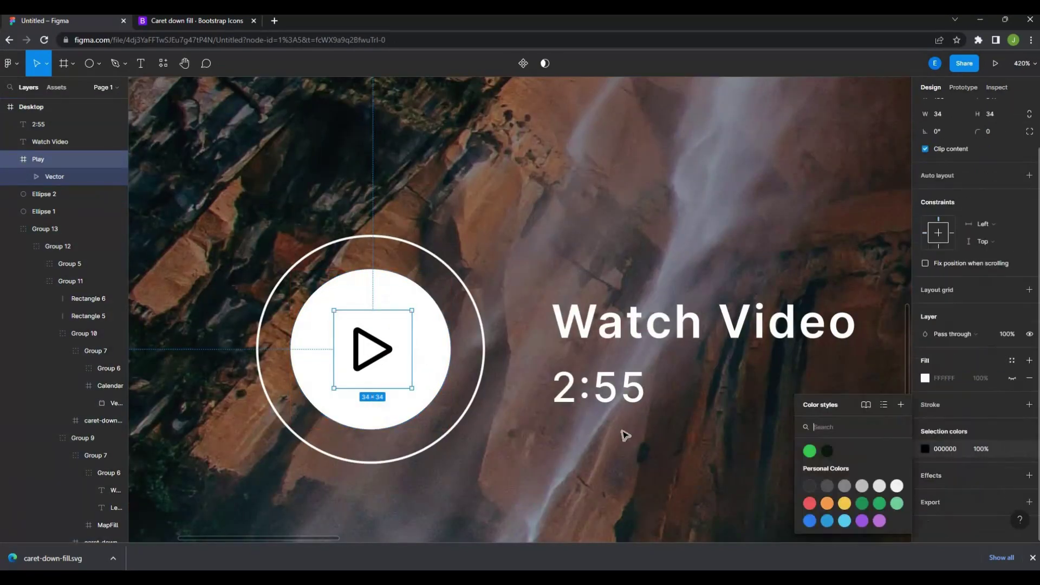
scroll(622, 432, "down", 5)
Group the play icon with both circles, then select the Watch Video and 2:55 labels.
left_click_drag(325, 282, 379, 336)
key("ctrl+g")
left_click_drag(423, 300, 442, 338)
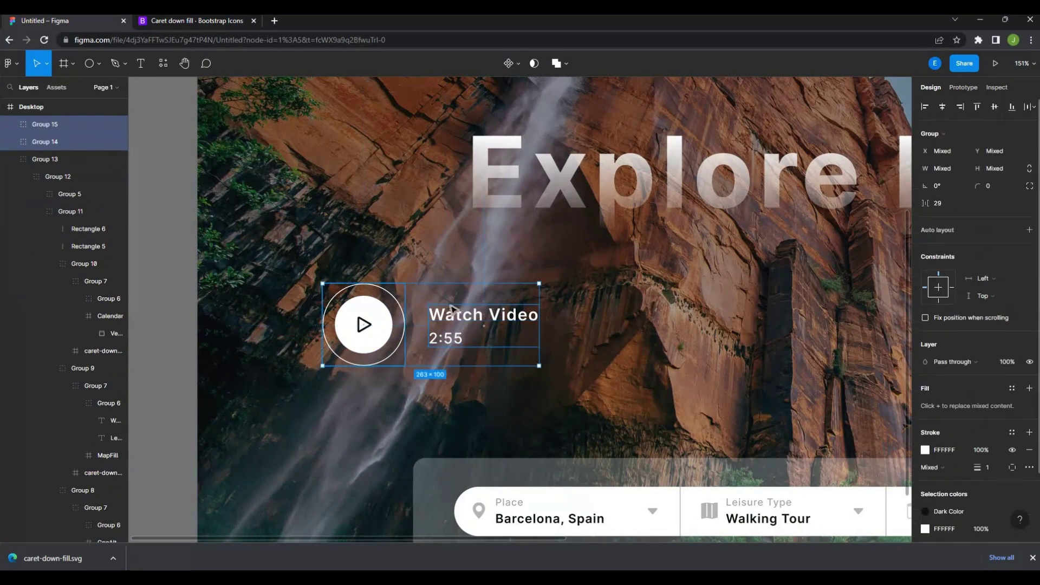
scroll(363, 323, "down", 3)
scroll(302, 379, "up", 5)
Resize the play icon to 29 with its proportions locked.
left_click(398, 414, "ctrl")
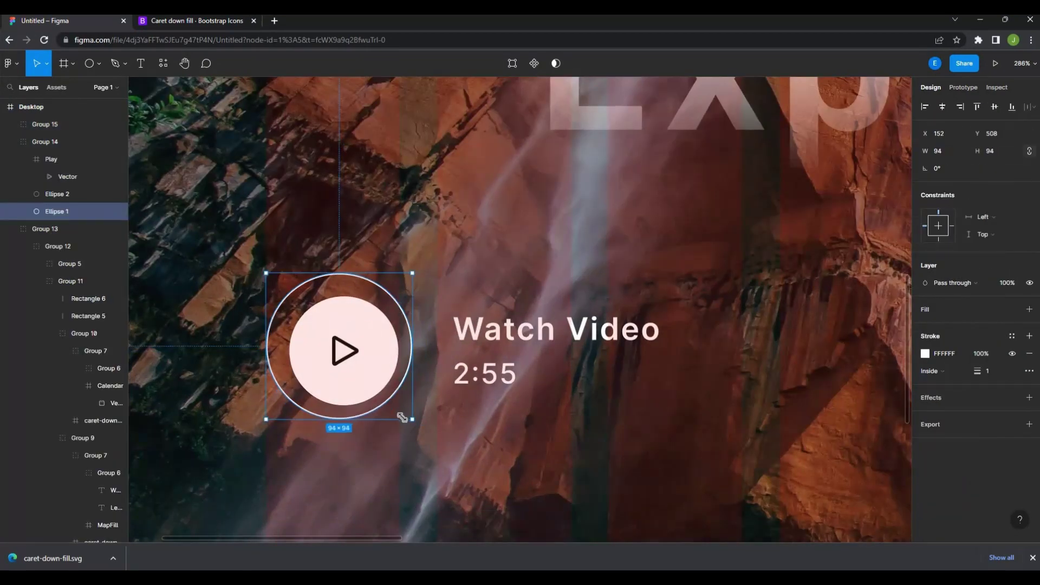
key("shift+Tab")
key("shift+Tab")
left_click(1029, 169)
left_click(991, 168)
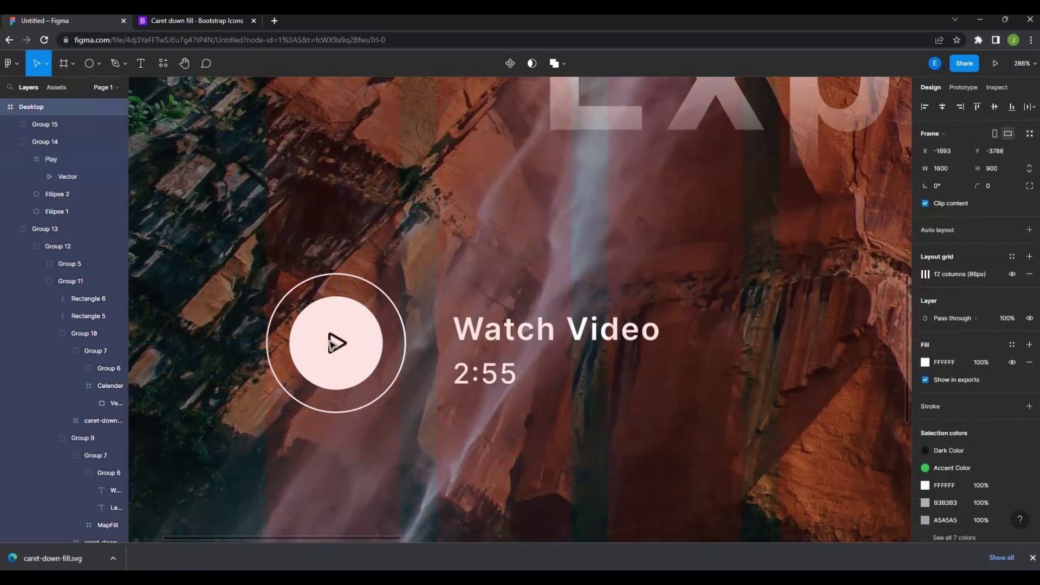
type("29")
key("Return")
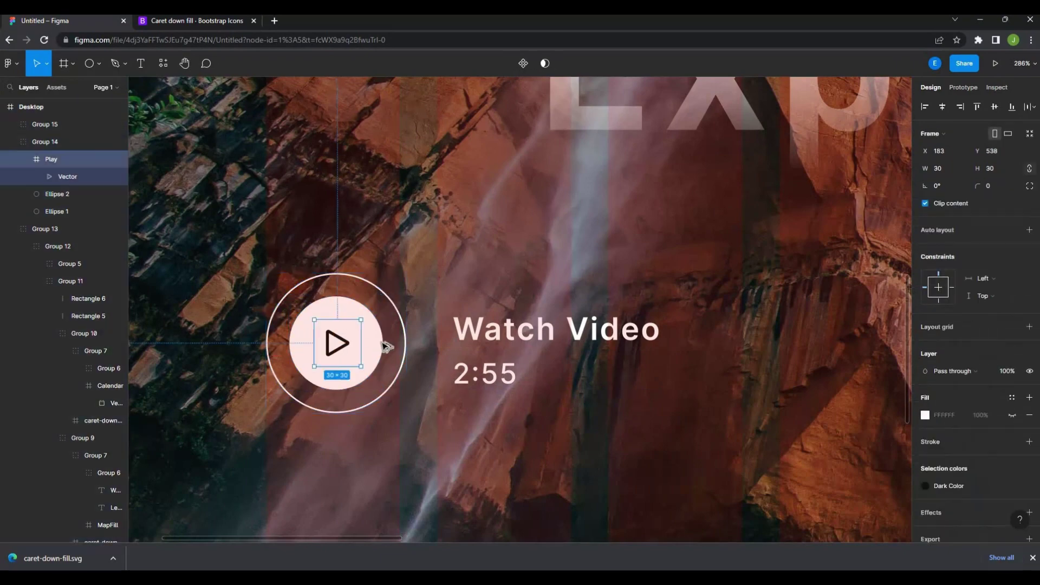
Group the play button with its Watch Video and 2:55 labels.
key("Escape")
key("Escape")
left_click(332, 324, "shift")
key("ctrl+g")
key("shift+1")
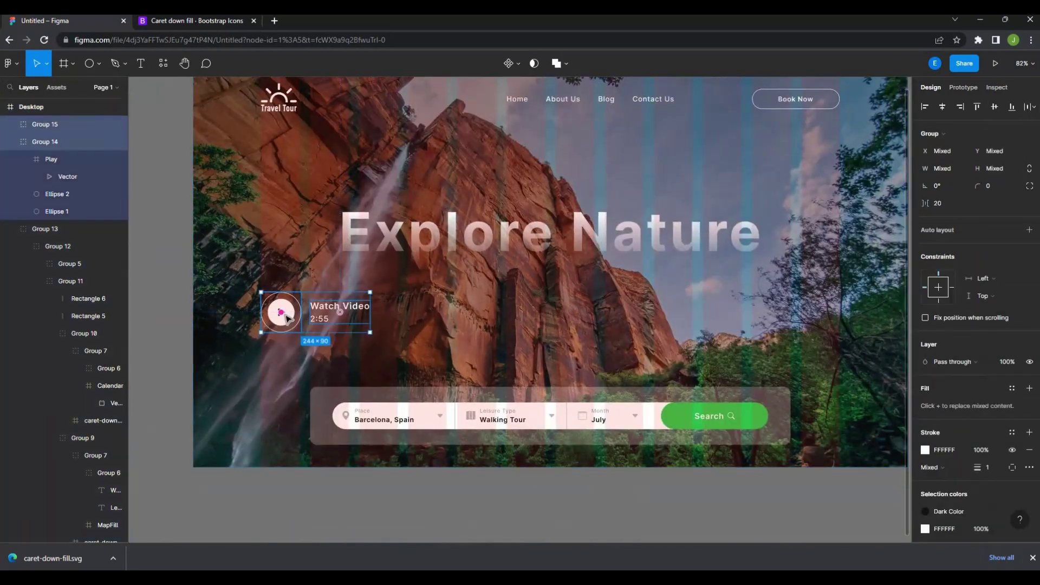
Type a light-weight '02' slide counter at size 58 on the right of the hero.
left_click(410, 512)
scroll(528, 410, "down", 2)
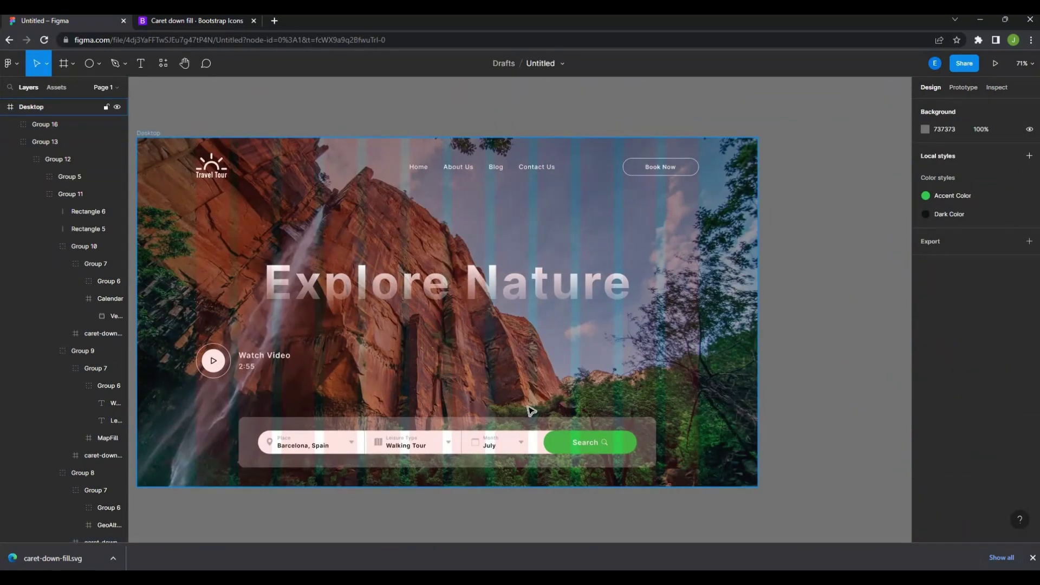
scroll(531, 410, "left", 2)
left_click(238, 362)
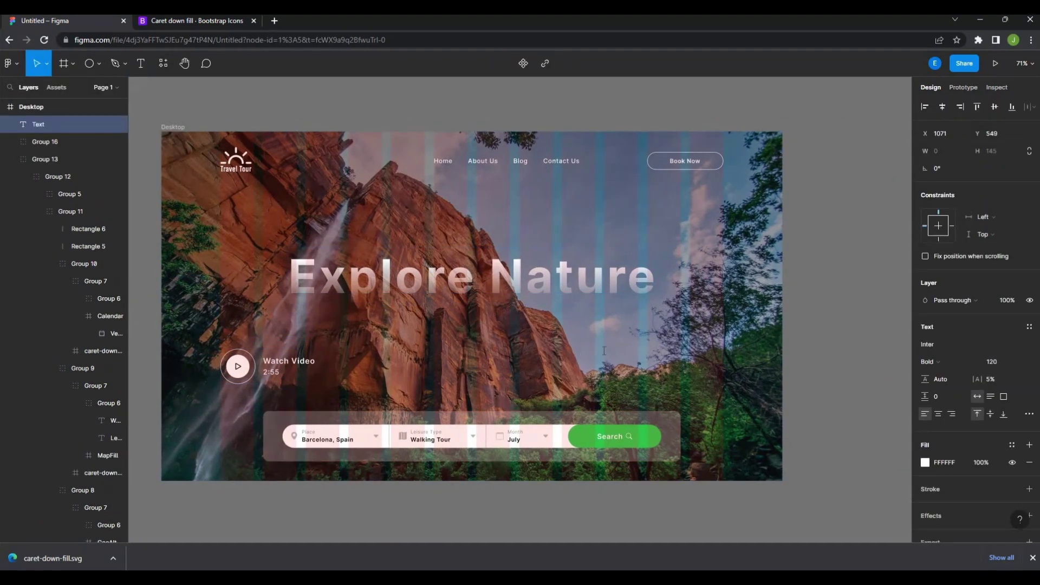
type("02")
left_click(927, 361)
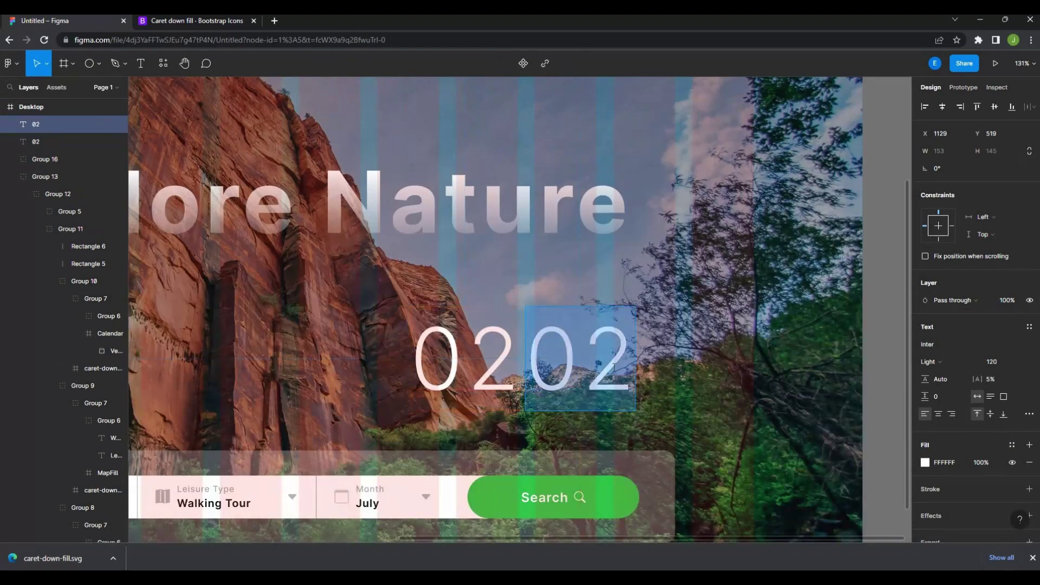
left_click(996, 361)
type("58")
key("Return")
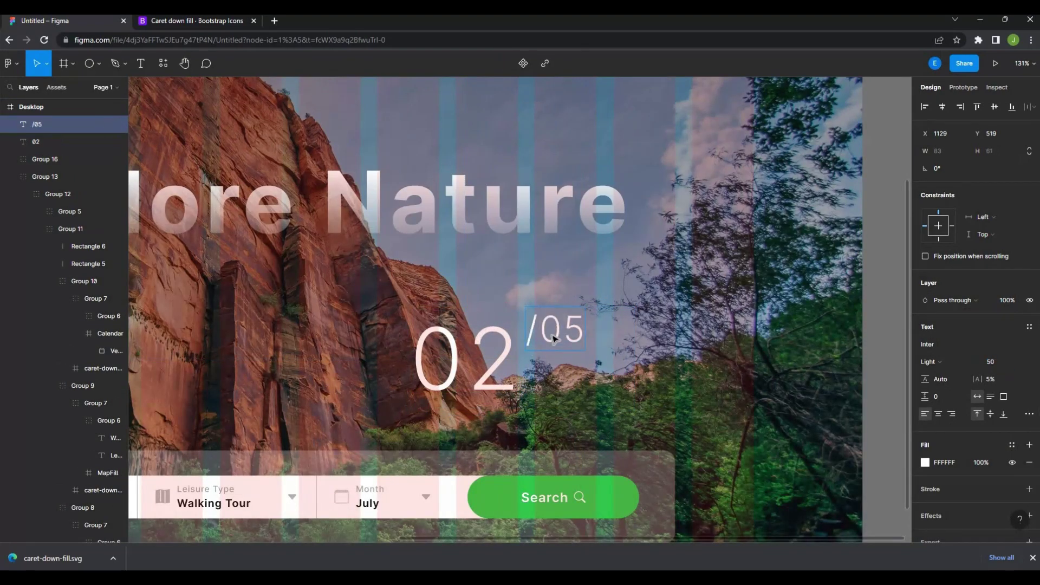
key("ctrl+shift+4")
key("Escape")
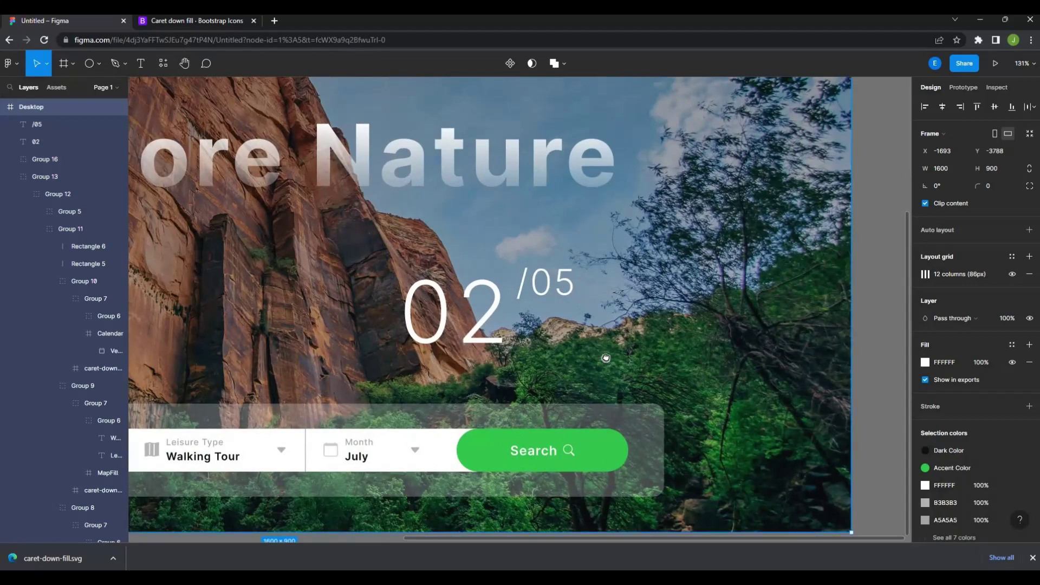
Insert a right arrow-circle icon from Bootstrap Icons, shrink it, and place it right of /05.
right_click(585, 357)
left_click(728, 342)
type("arrow")
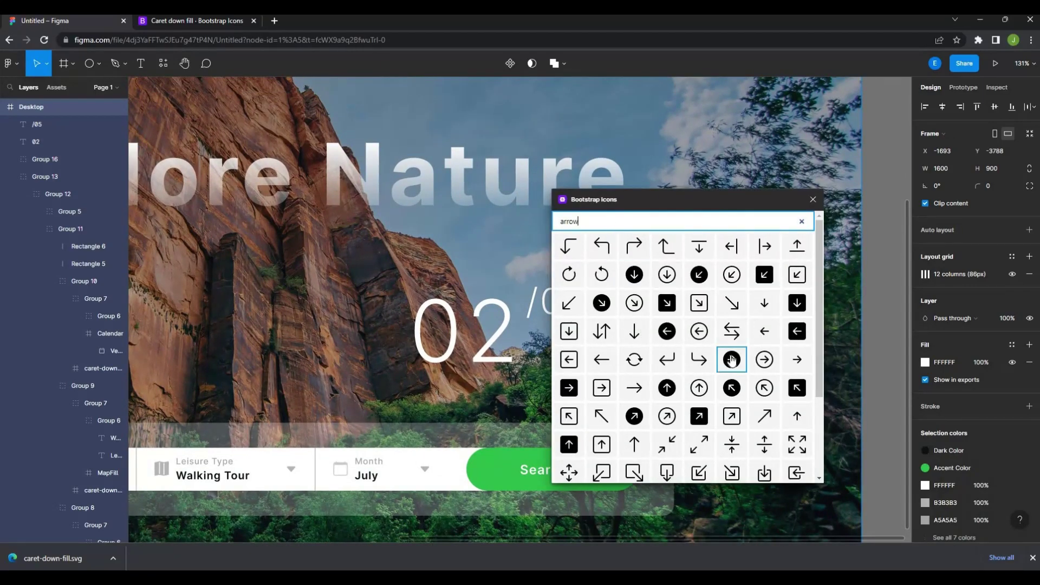
left_click(731, 359)
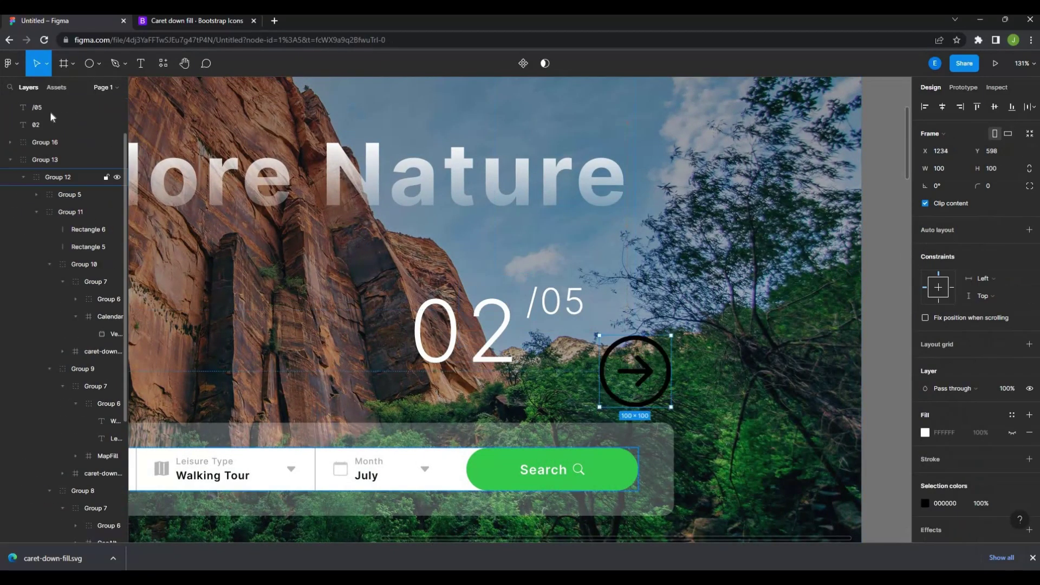
left_click_drag(671, 407, 615, 335)
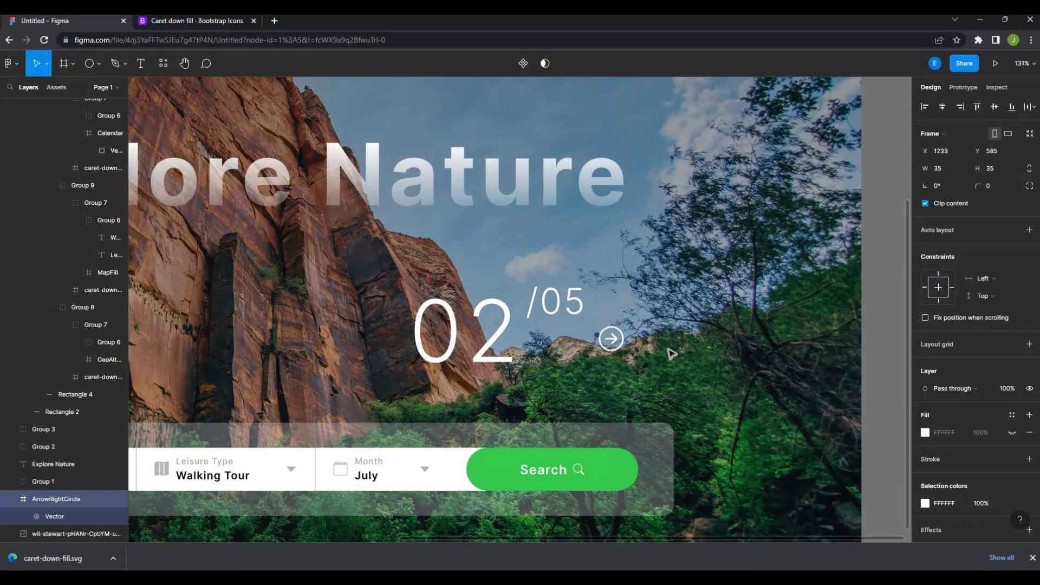
scroll(671, 353, "down", 2)
Copy the arrow to the left of 02 and flip it to point left.
left_click(542, 331)
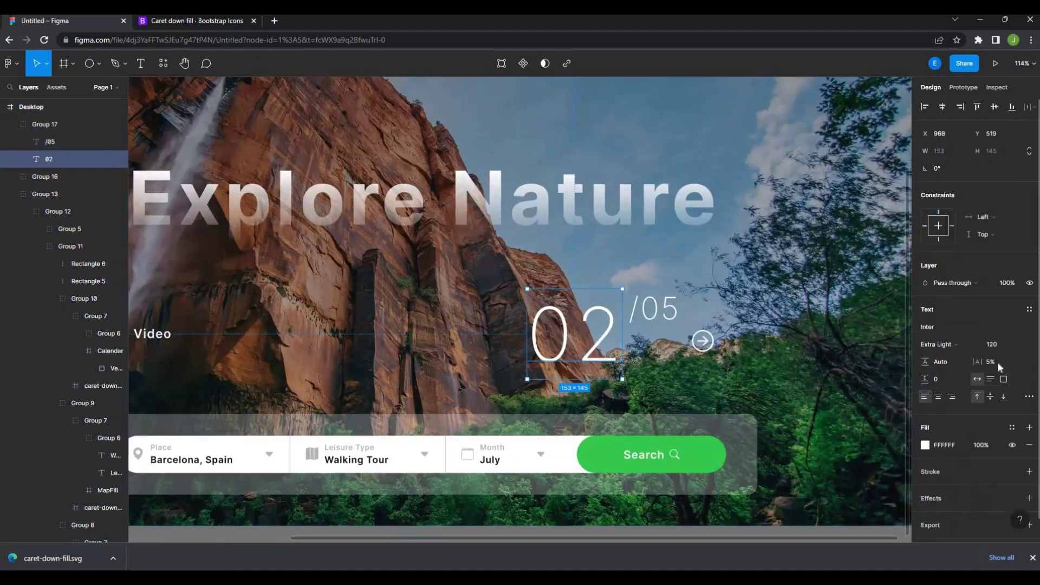
key("Return")
key("shift+Tab")
scroll(790, 368, "up", 3)
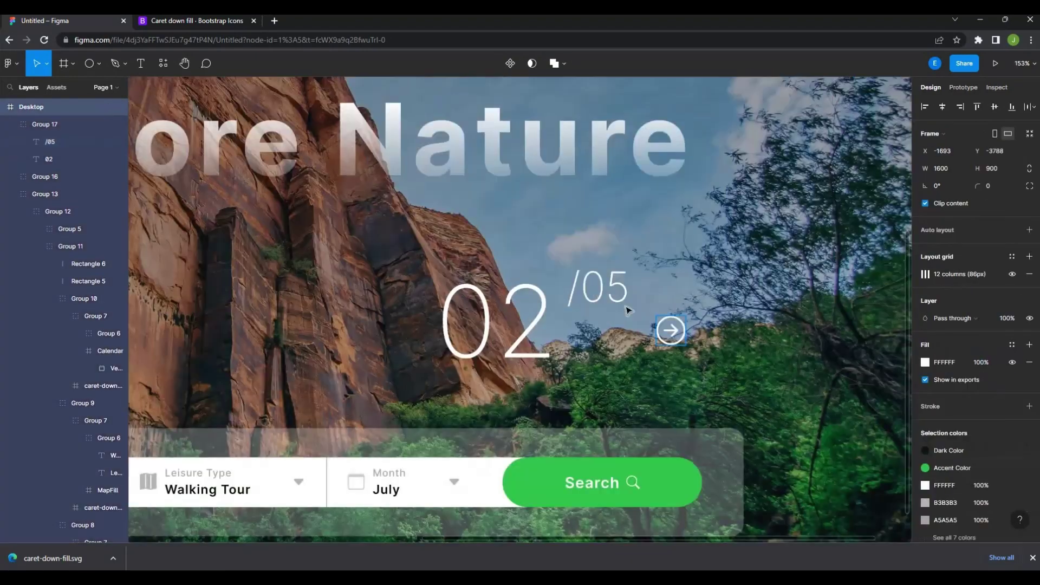
left_click(667, 325)
left_click_drag(386, 327, 387, 327)
key("shift+h")
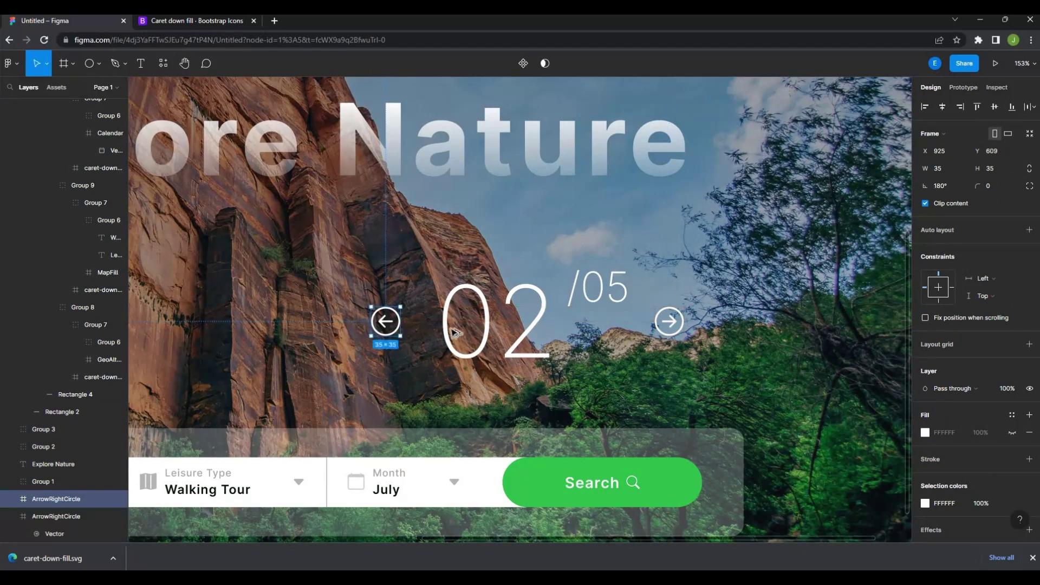
key("shift+1")
left_click(672, 349)
Move the 02/05 slider down, aligning it against a temporary bar that is then removed.
key("ctrl+shift+4")
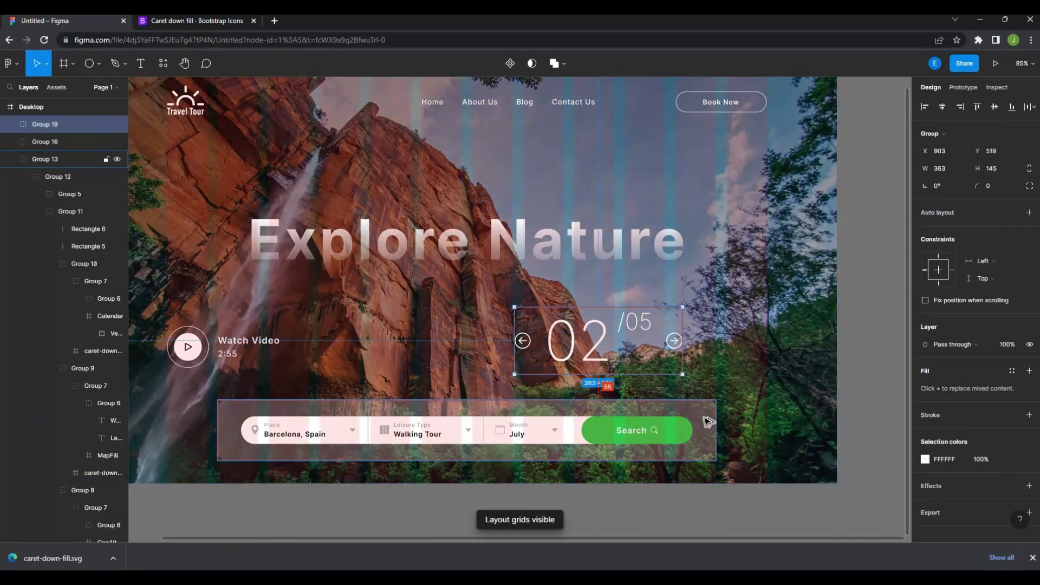
left_click_drag(665, 349, 676, 361)
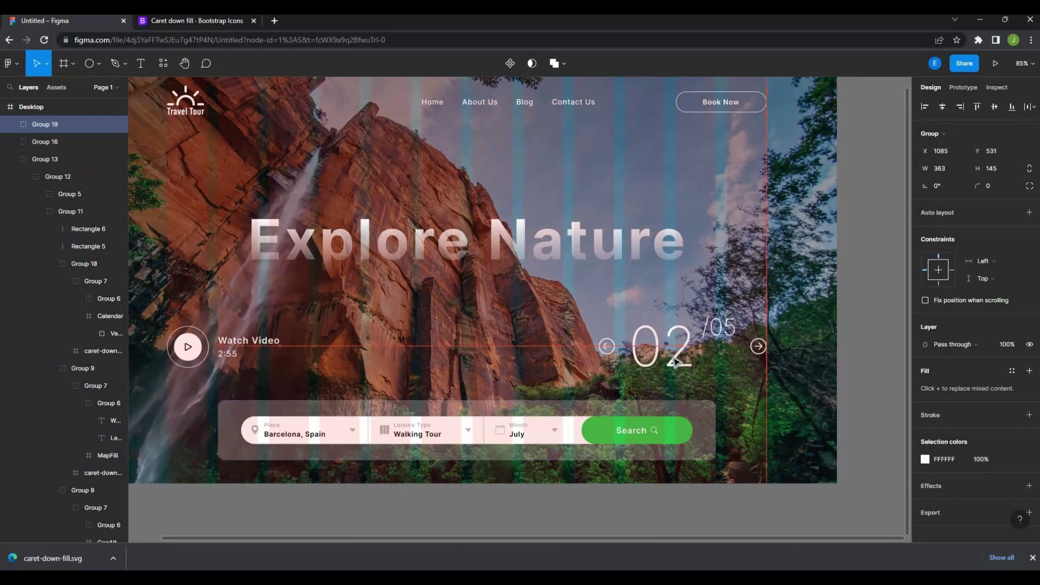
key("r")
left_click_drag(181, 368, 767, 382)
left_click_drag(682, 366, 677, 351)
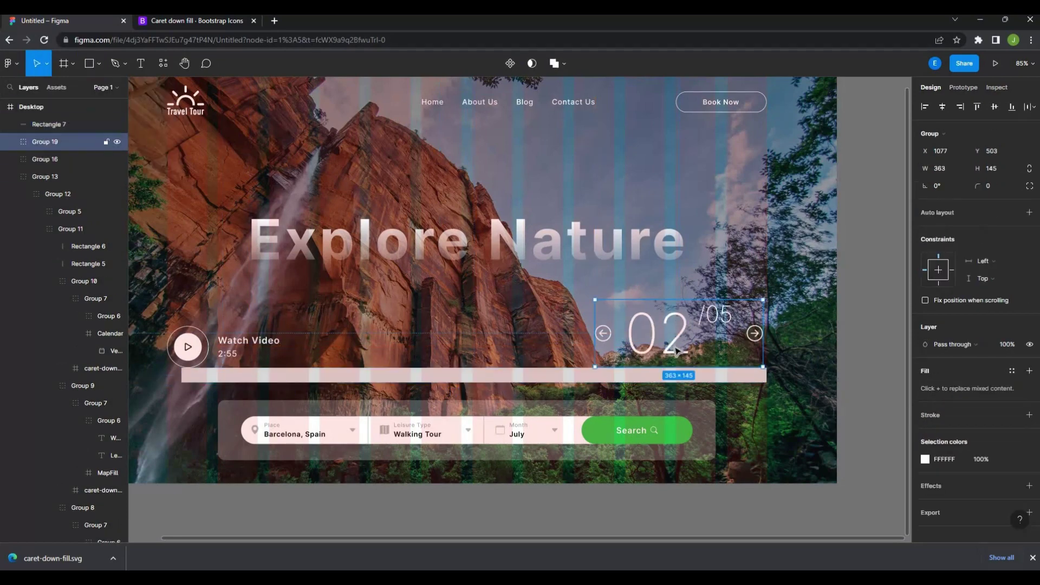
key("ctrl+z")
key("shift+1")
key("ctrl+shift+4")
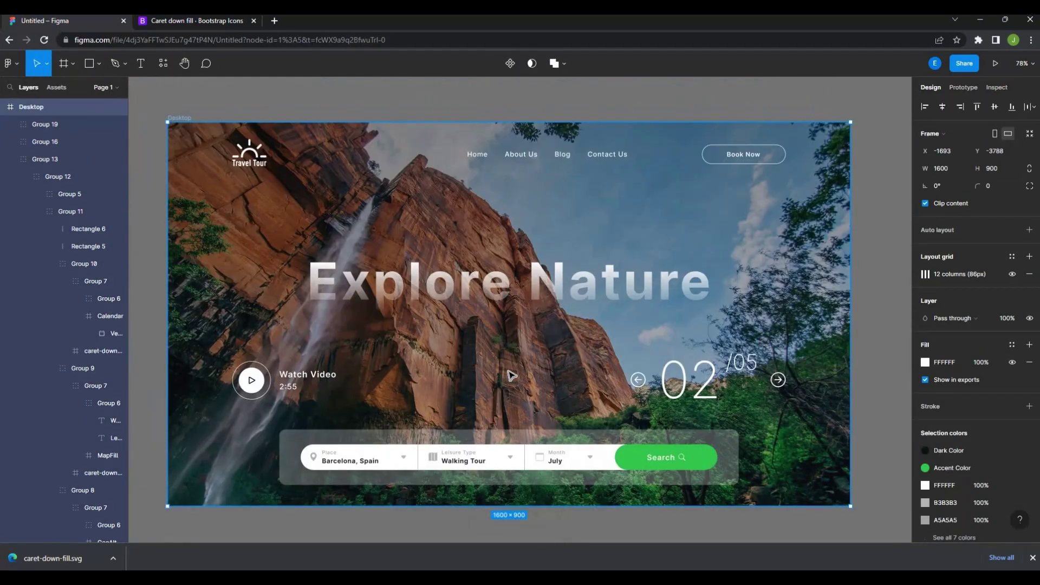
Undo five recent edits to restore the headline's earlier placement.
key("ctrl+z")
key("ctrl+z")
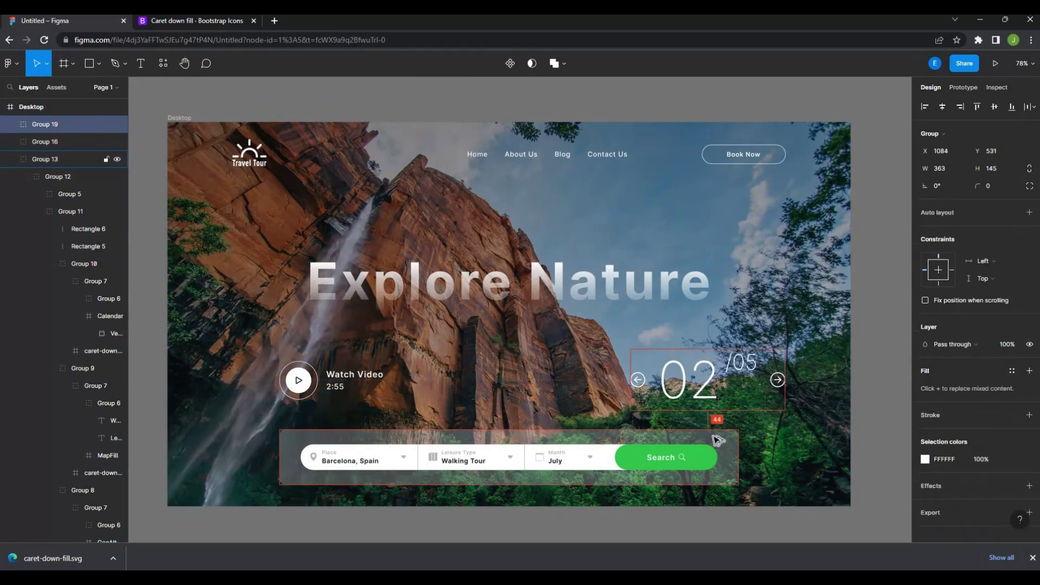
key("ctrl+z")
key("ctrl+z")
key("ctrl+z")
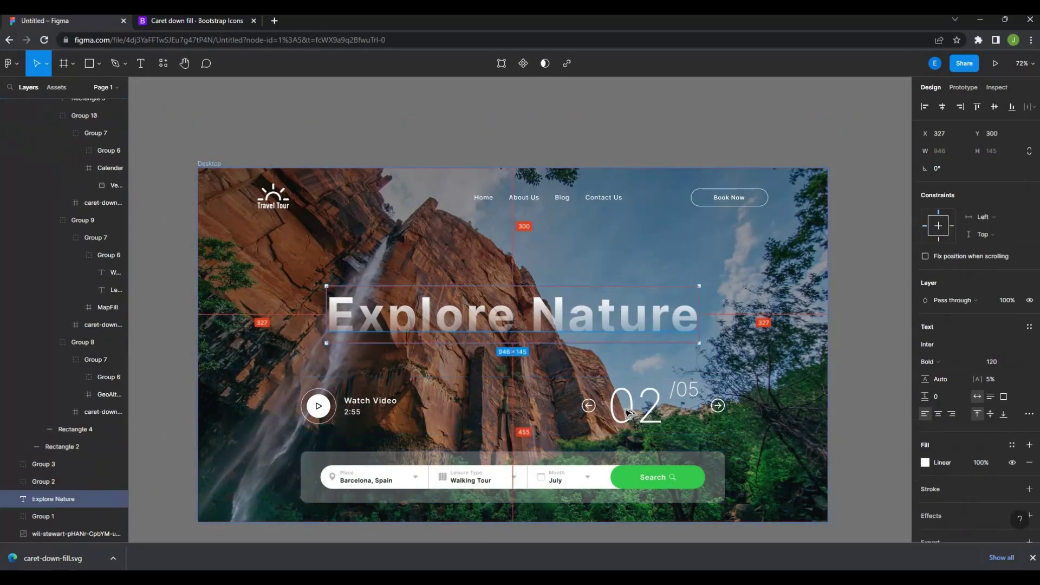
key("ctrl+z")
key("ctrl+z")
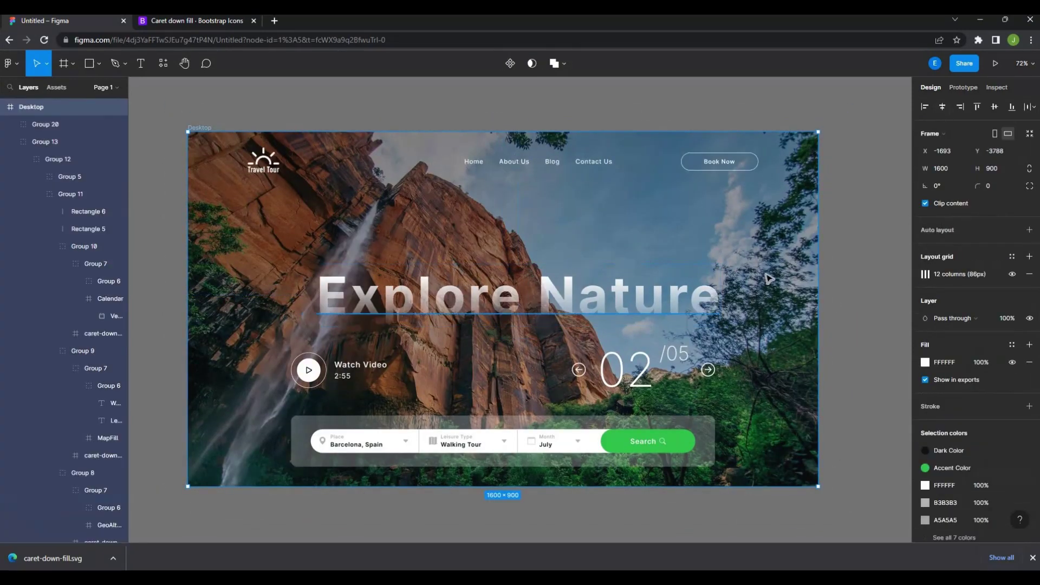
key("ctrl+z")
key("ctrl+z")
key("ctrl+z")
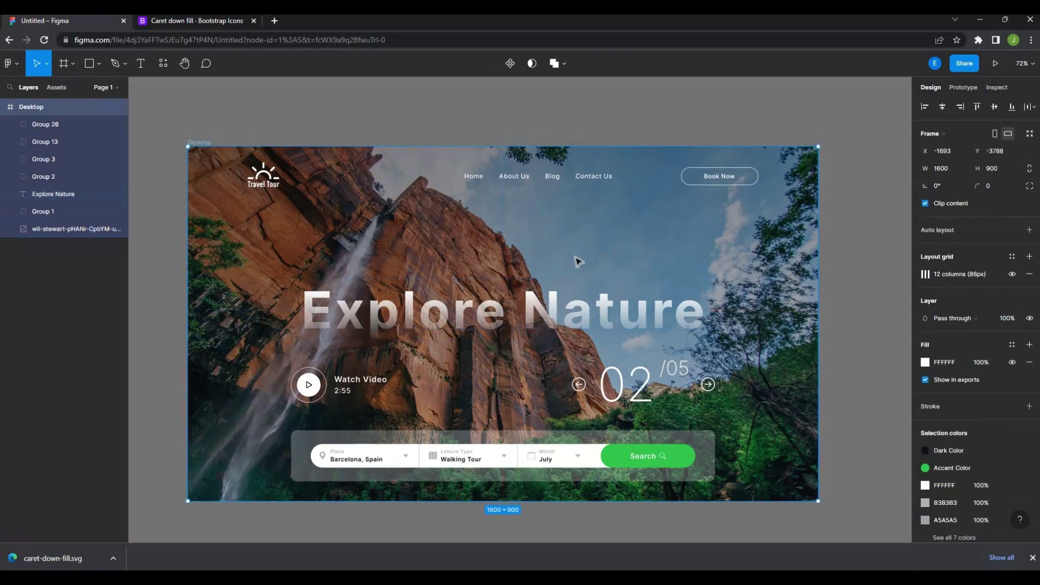
key("ctrl+z")
key("ctrl+z")
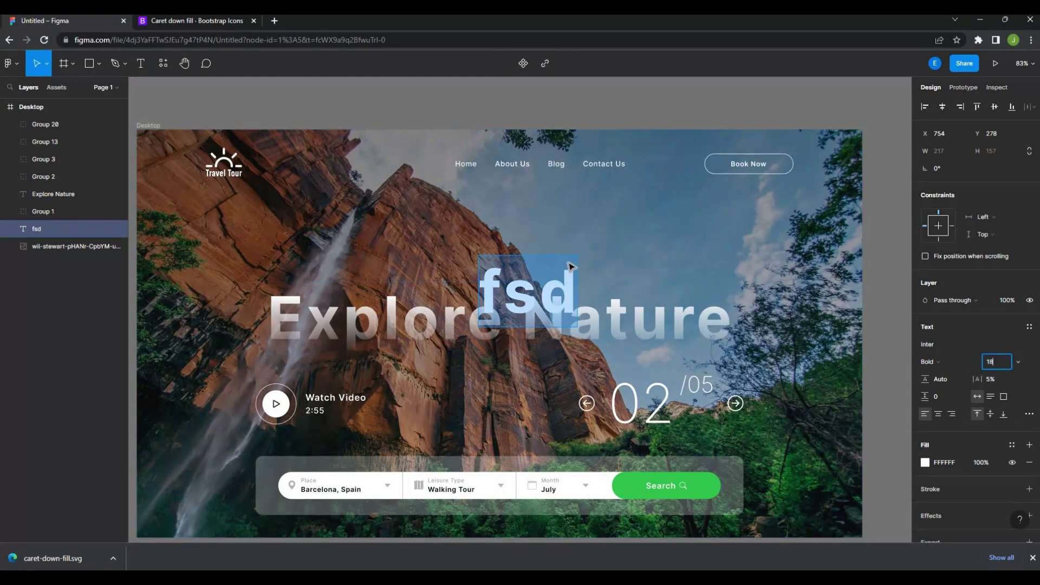
Replace the 'fsd' text with a lorem ipsum paragraph via Content Reel, widened and centre-aligned.
right_click(478, 222)
left_click(639, 449)
left_click(650, 255)
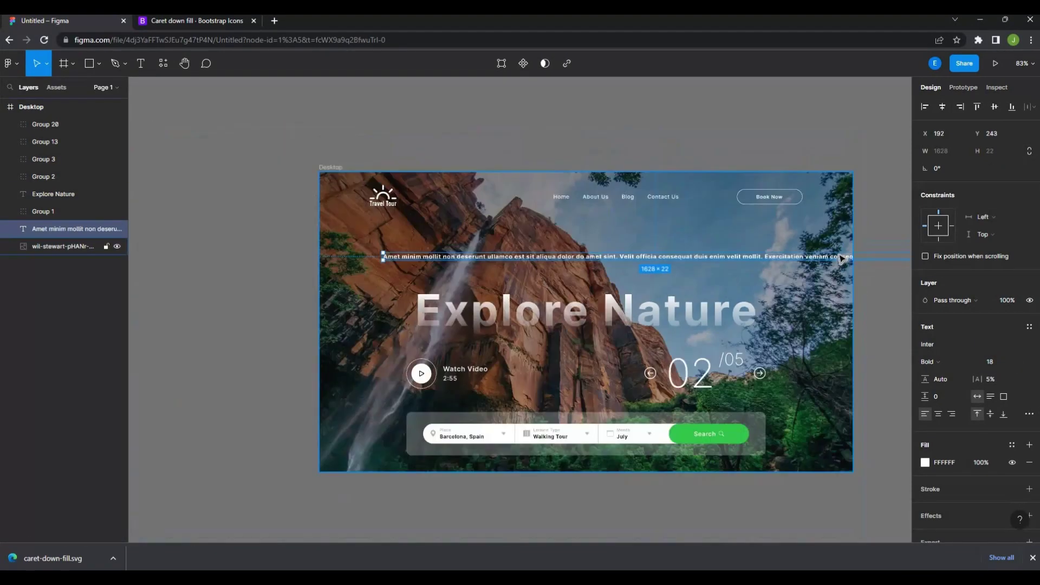
key("shift+0")
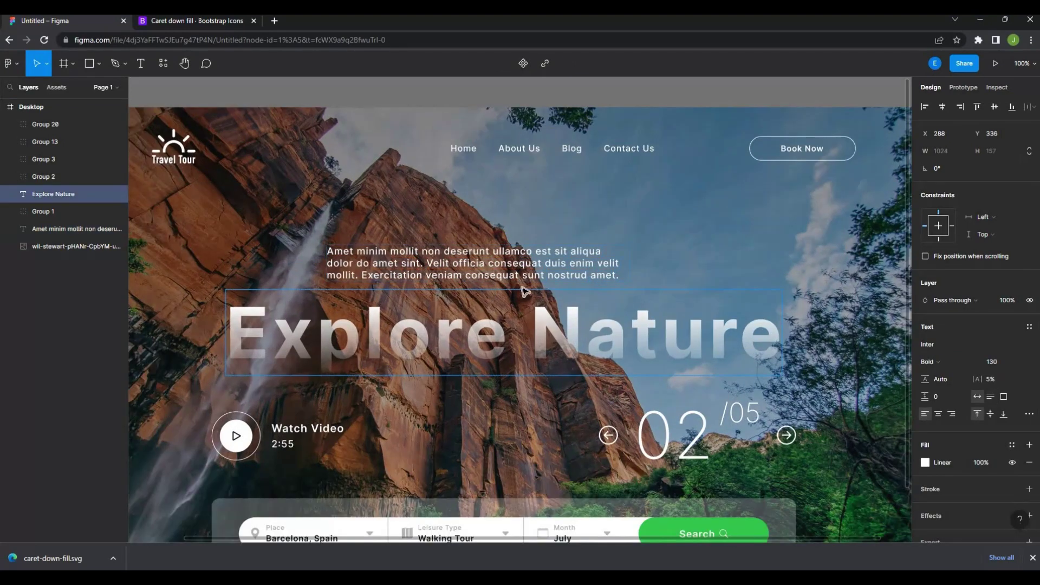
key("ctrl+shift+4")
mouse_move(325, 254)
left_mouse_down()
mouse_move(282, 255)
mouse_move(357, 256)
left_mouse_up()
key("ctrl+alt+t")
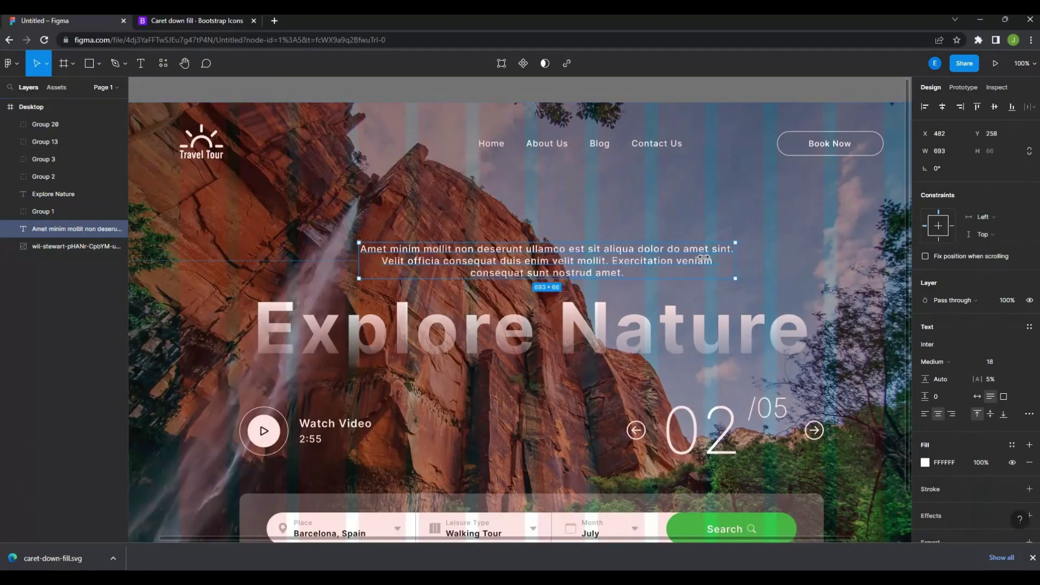
key("Escape")
Move the paragraph below Explore Nature and narrow it to three lines.
key("shift+2")
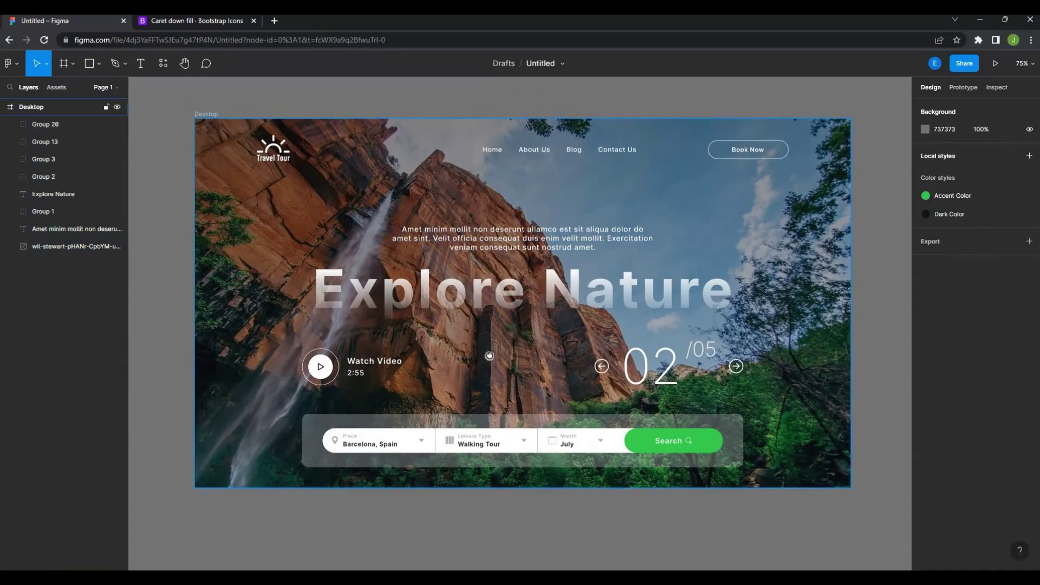
left_click_drag(494, 219, 425, 363)
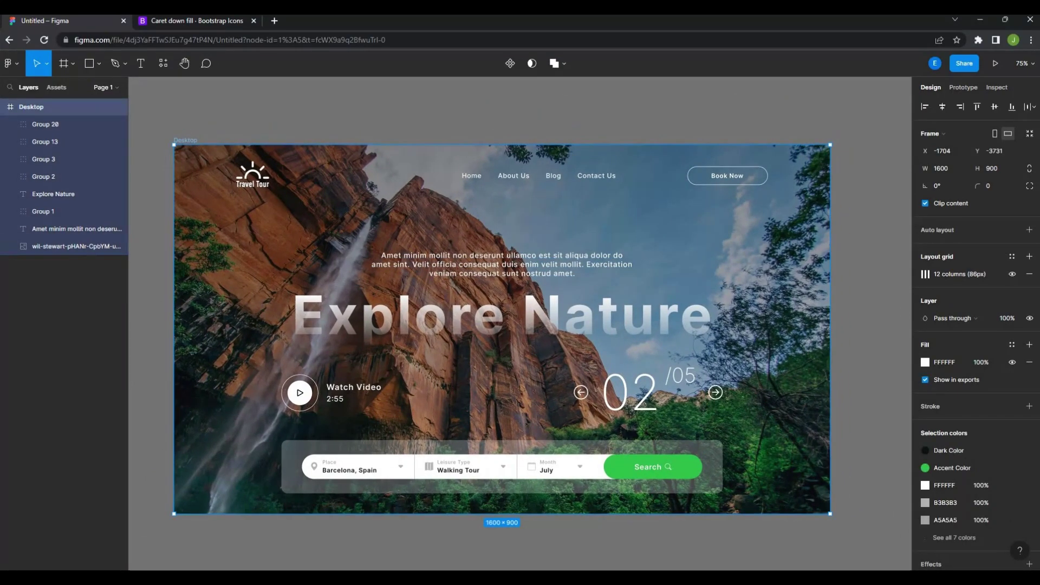
key("ctrl+z")
scroll(415, 302, "up", 2)
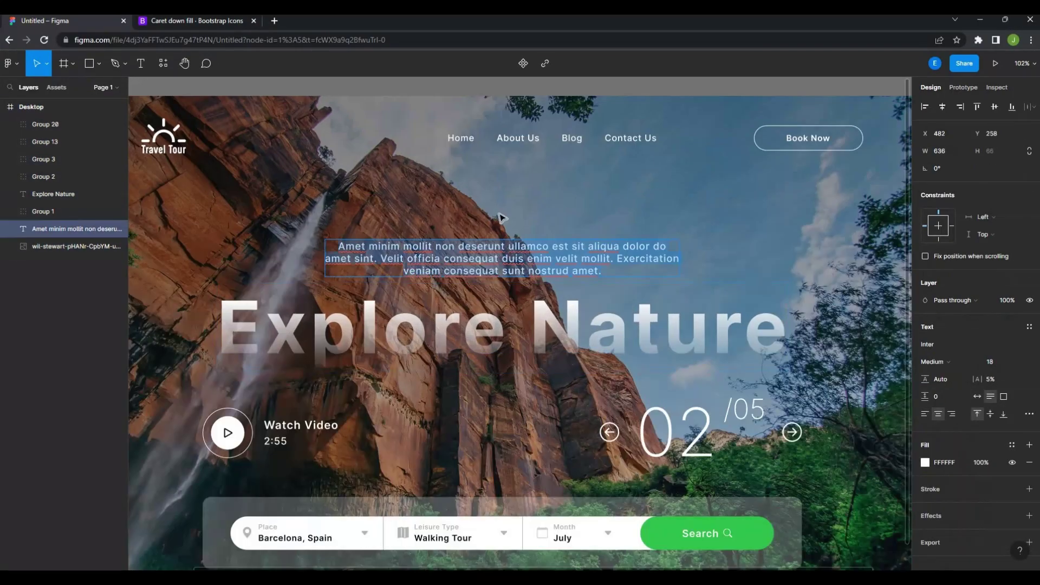
key("ctrl+shift+4")
scroll(515, 390, "left", 2)
left_click_drag(487, 265, 485, 344)
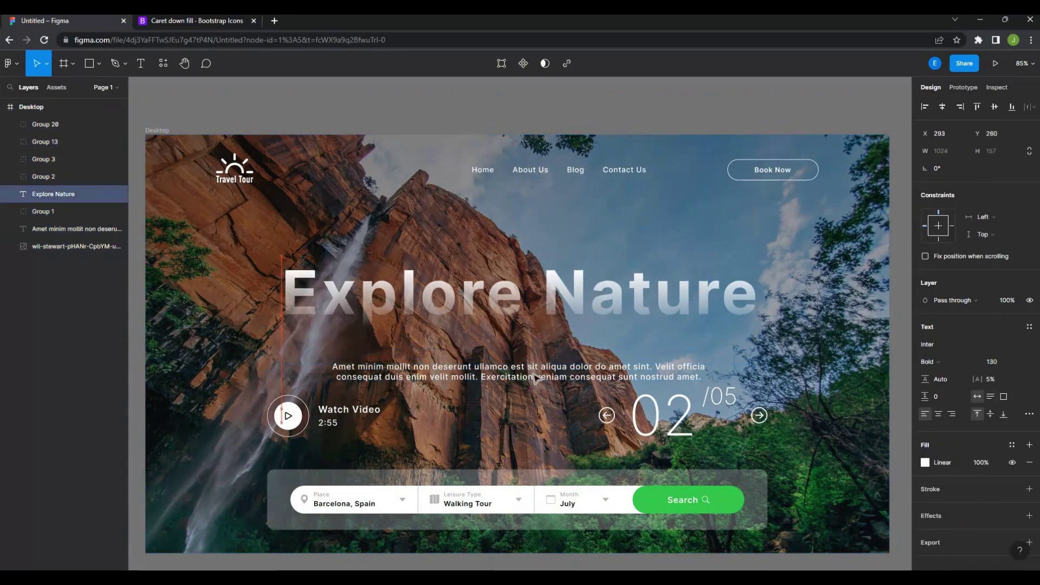
left_click_drag(697, 346, 657, 347)
scroll(536, 355, "down", 1)
Nudge the headline and paragraph upward together.
left_click(596, 271, "shift")
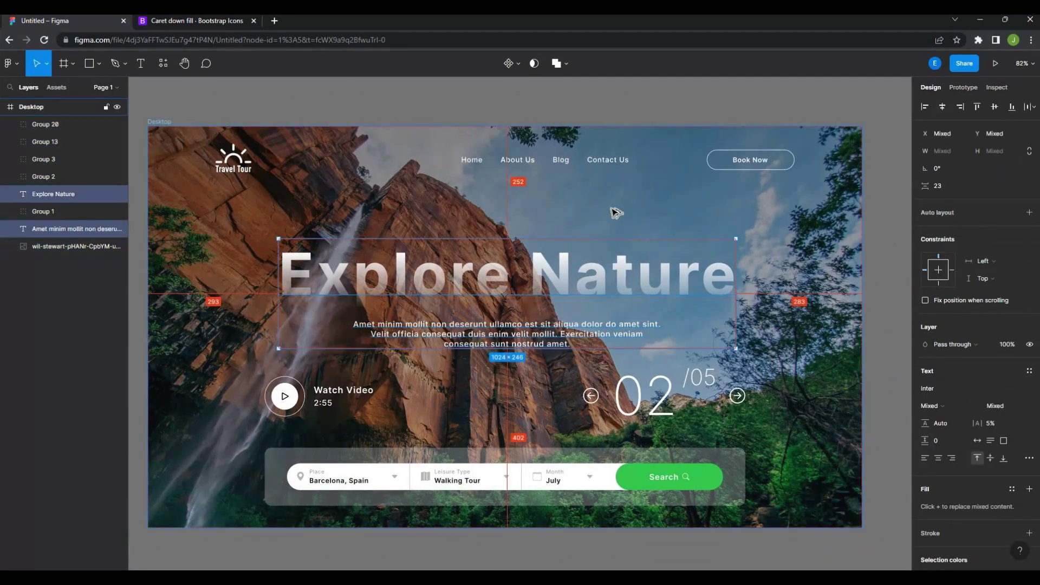
key("shift+Up")
key("shift+Up")
left_click(704, 266, "shift")
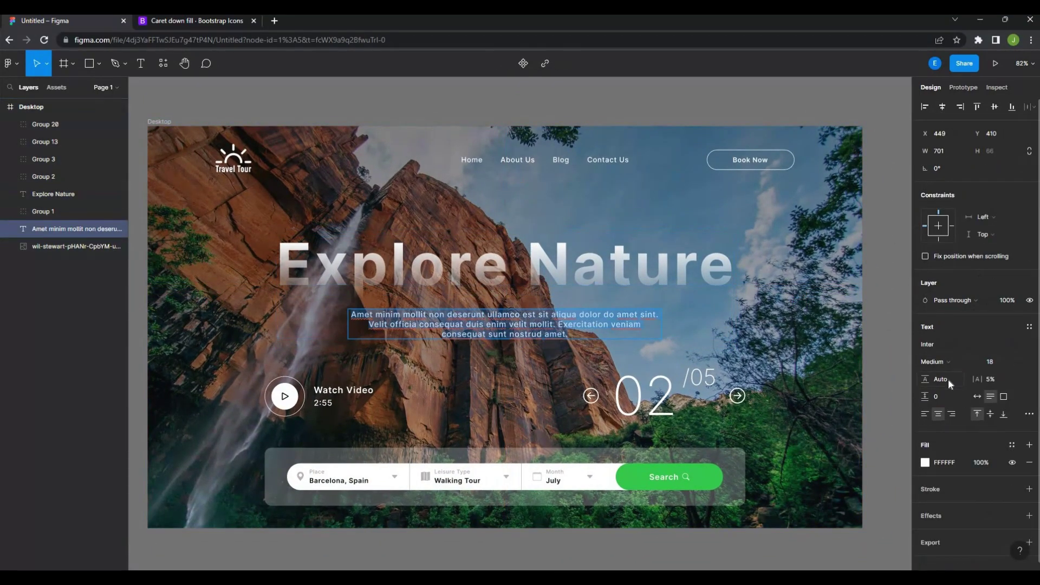
left_click(571, 291)
scroll(735, 309, "up", 2)
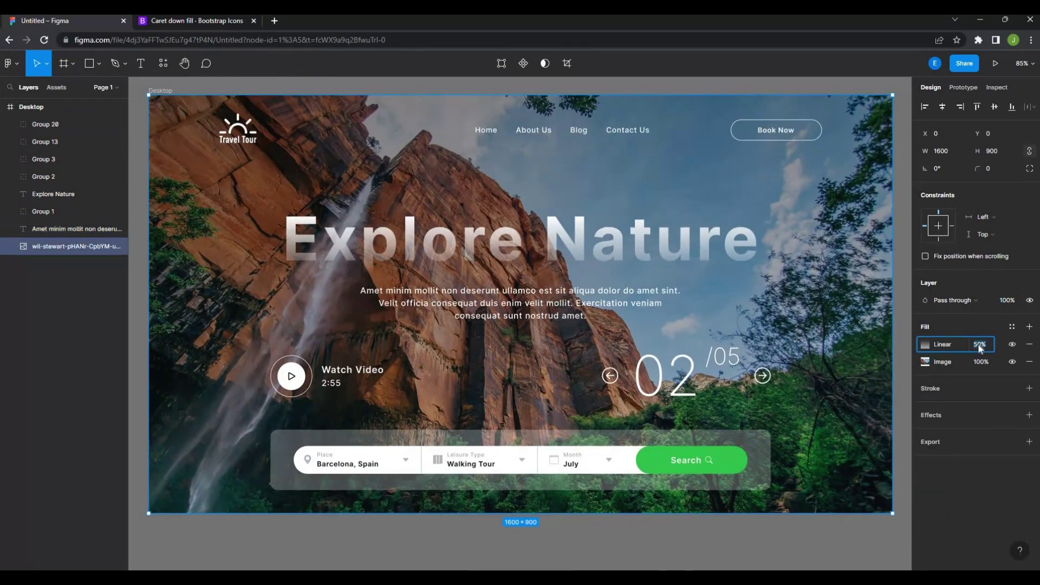
scroll(735, 309, "up", 2)
key("Escape")
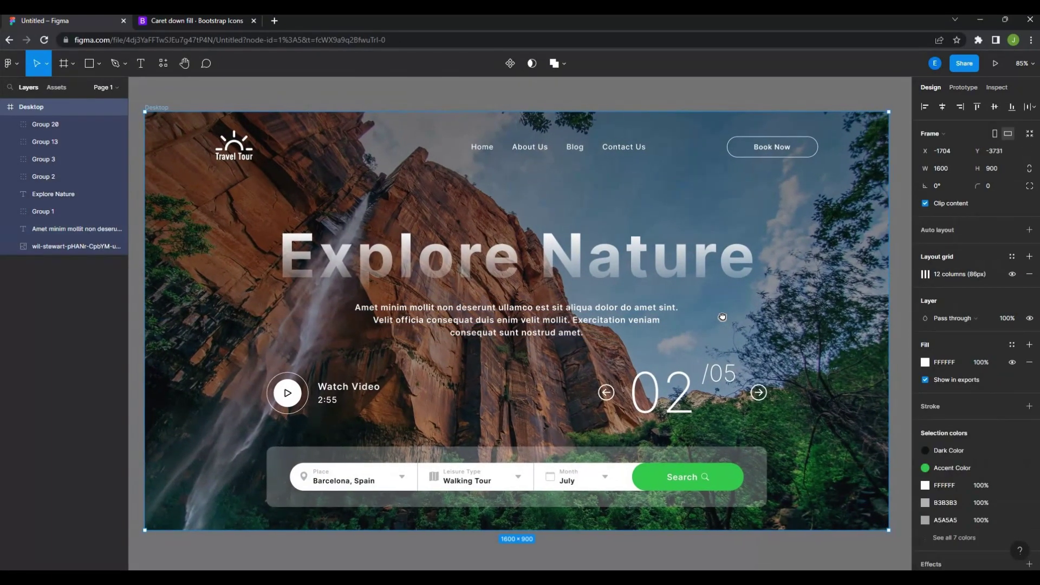
Make the paragraph Semi Bold and deepen the photo's gradient overlay to 60%.
left_click(541, 255)
left_click(924, 462)
scroll(518, 263, "up", 2)
left_click(514, 319)
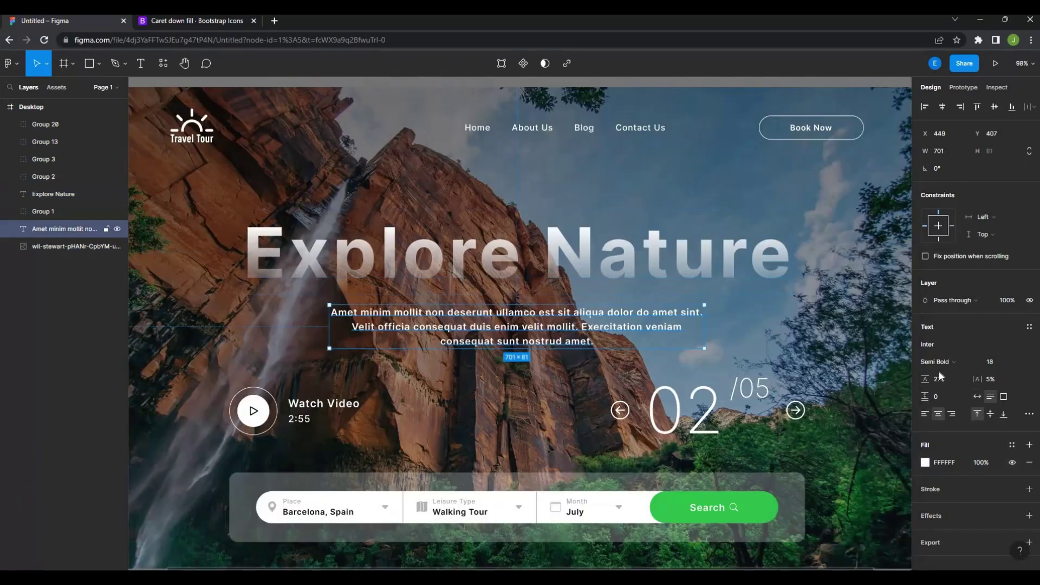
left_click(925, 462)
left_click(796, 250)
left_click(807, 313)
left_click(890, 477)
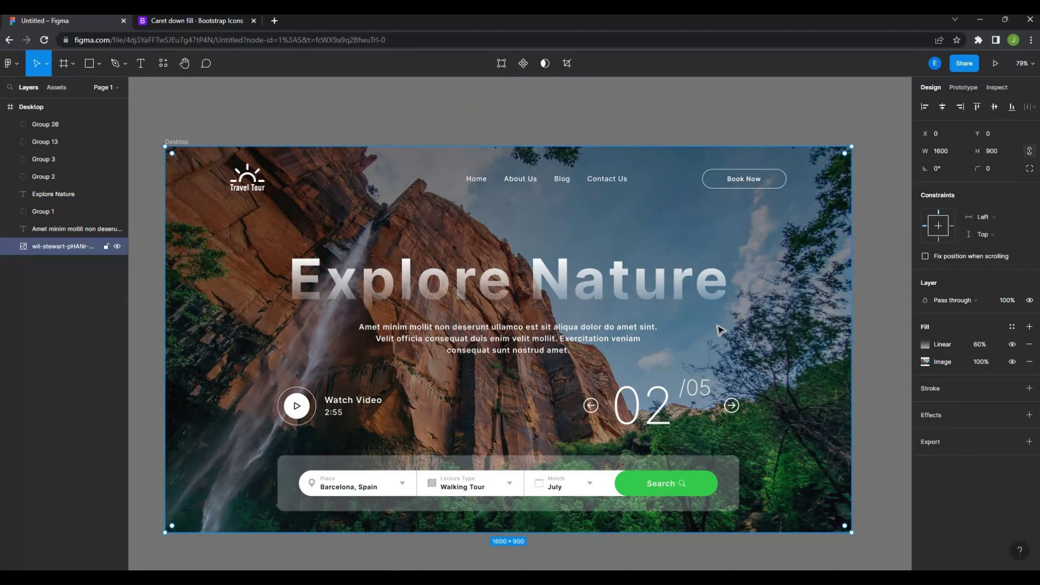
Move Explore Nature below the paragraph and retype the paragraph as 'Dream Tour' in Medium 45.
left_click_drag(487, 279, 517, 402)
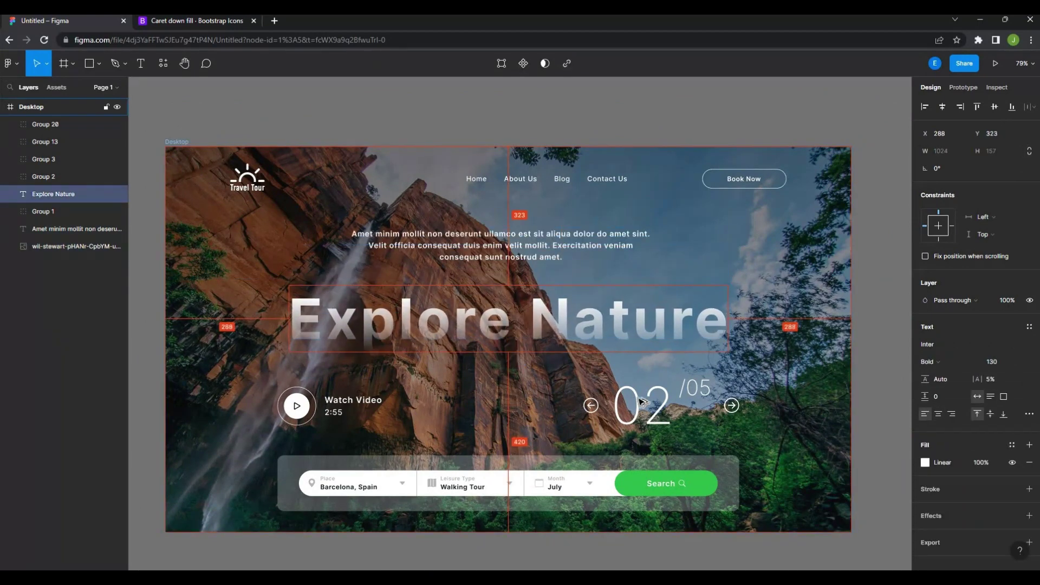
left_click(427, 257)
type("40")
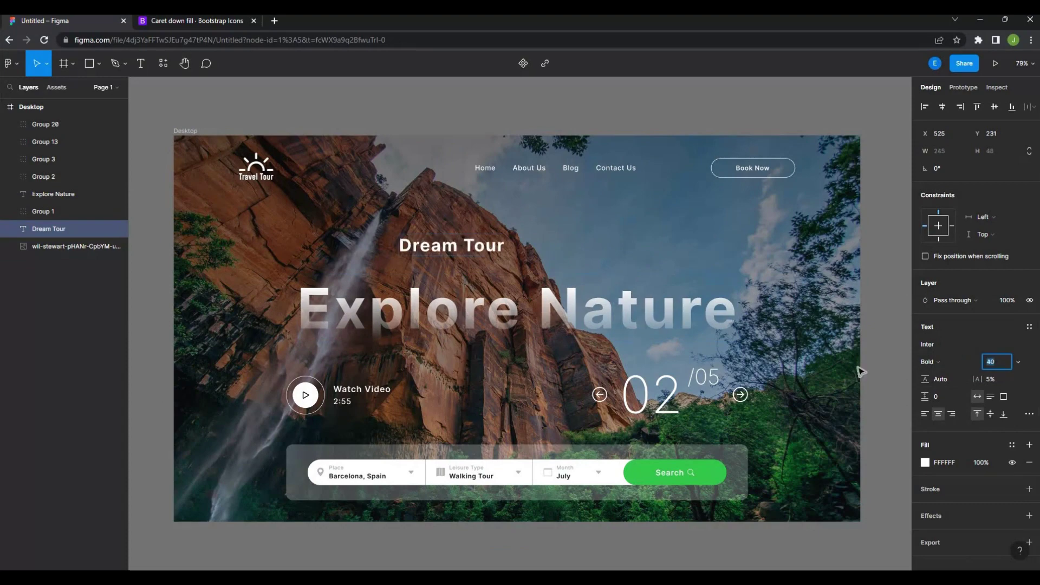
key("ctrl+alt+comma")
Place Dream Tour above Explore Nature, aligned with the headline's left edge.
left_click_drag(325, 259, 502, 244)
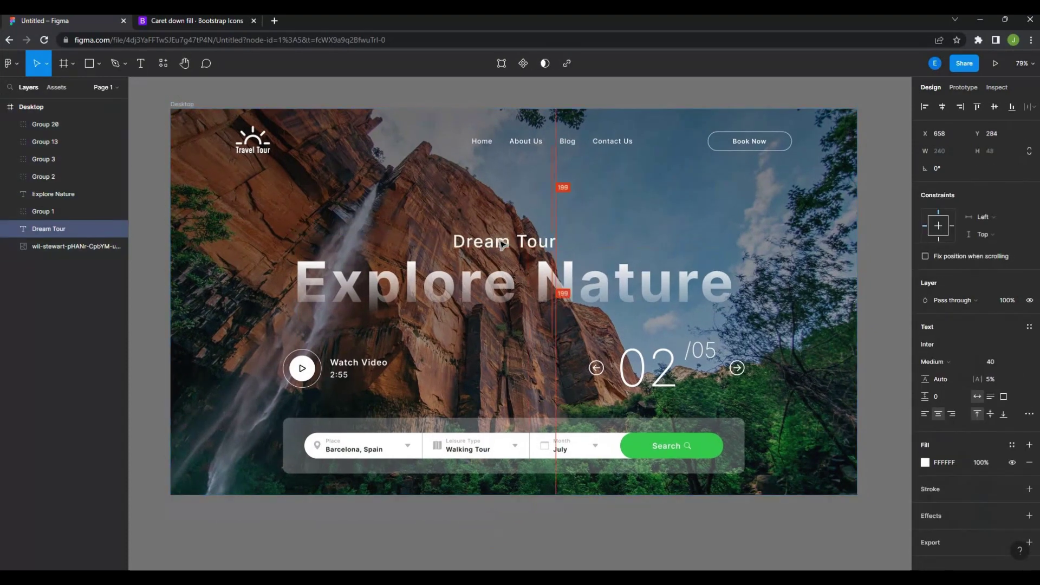
left_click_drag(336, 232, 333, 230)
key("ctrl+shift+4")
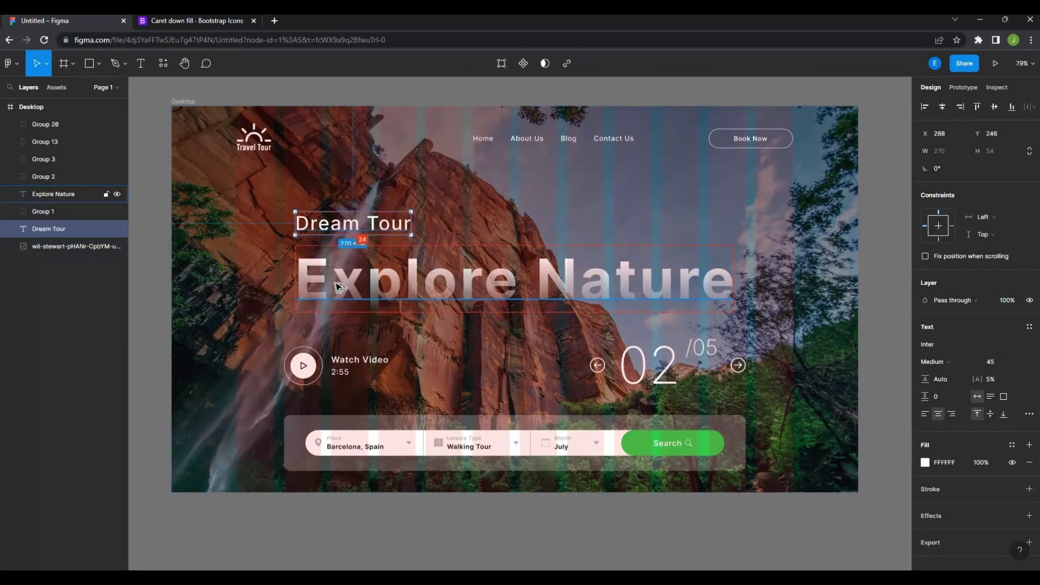
key("Escape")
key("ctrl+shift+4")
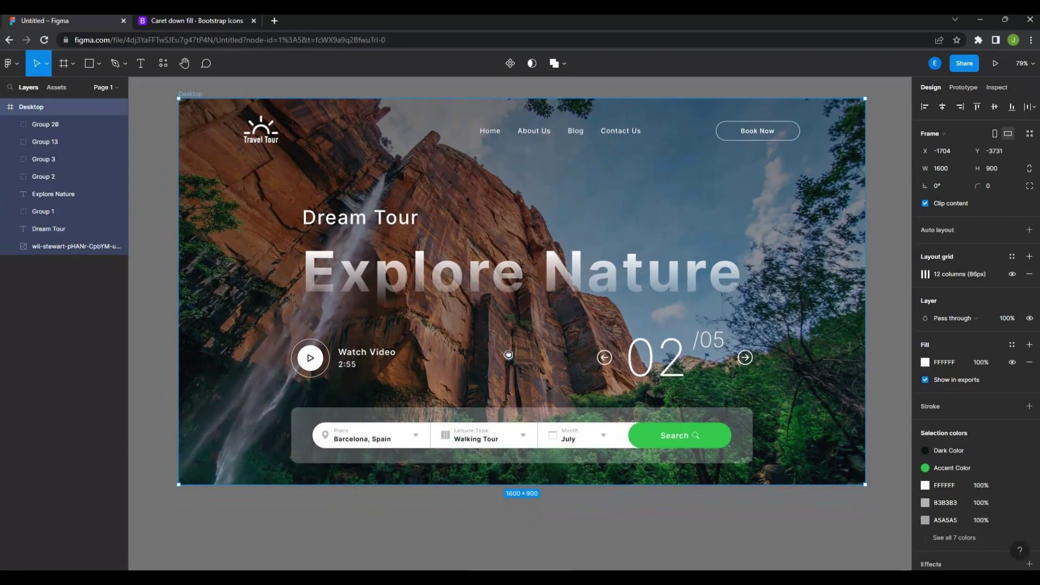
Group the Dream Tour subtitle with the Explore Nature headline.
key("ctrl+g")
key("Escape")
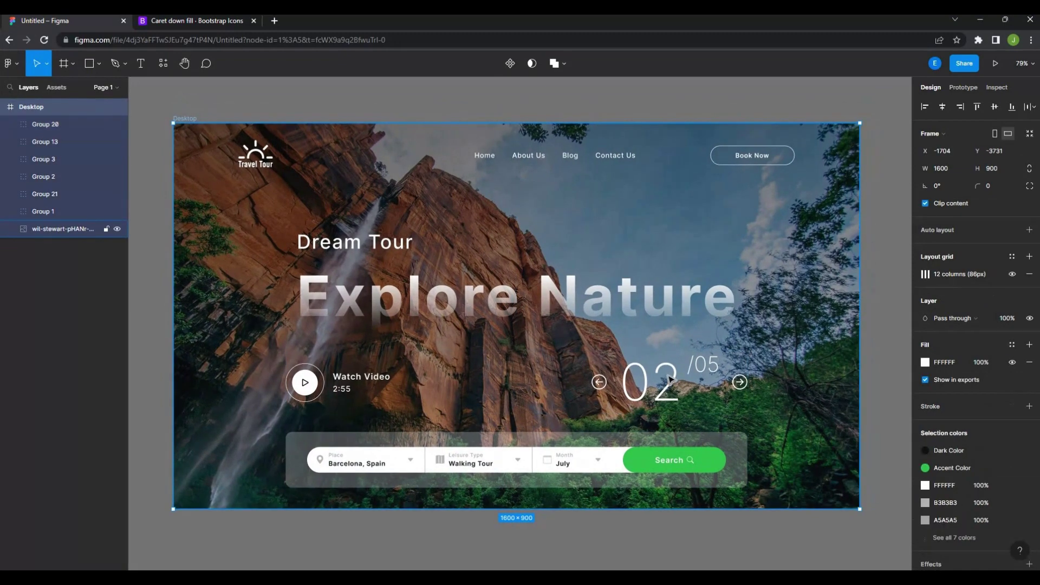
scroll(671, 379, "down", 1)
Group the Watch Video and slider row with the search bar, then the navigation bar groups.
left_click(663, 387)
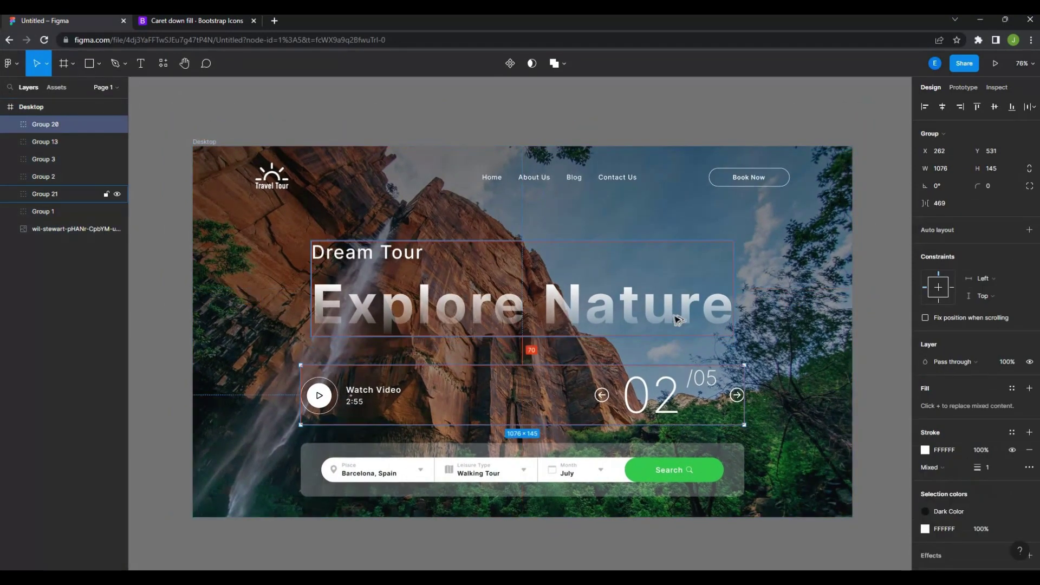
left_click(720, 467, "shift")
key("ctrl+g")
left_click(541, 304, "shift")
key("ctrl+g")
left_click(44, 176)
left_click(45, 142, "shift")
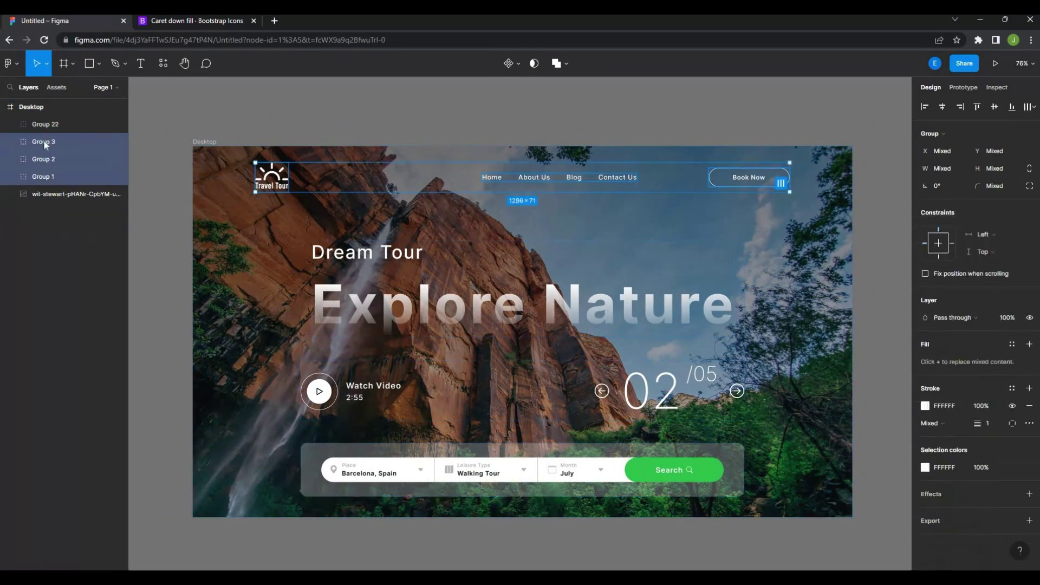